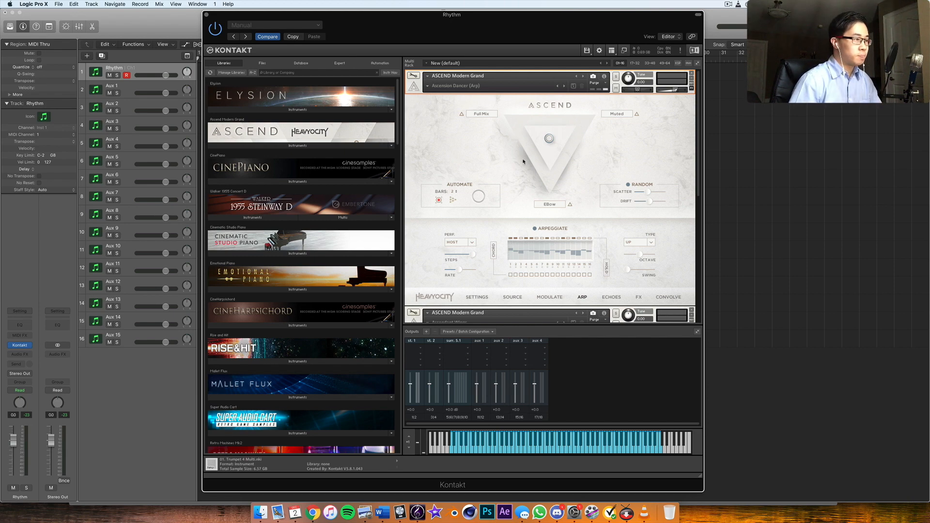
- Move the blend orb slightly off centre in the ASCEND three-source mixer
{"action": "scroll", "coordinate": [523, 162], "scroll_direction": "down", "scroll_amount": 5}
{"action": "scroll", "coordinate": [529, 170], "scroll_direction": "up", "scroll_amount": 5}
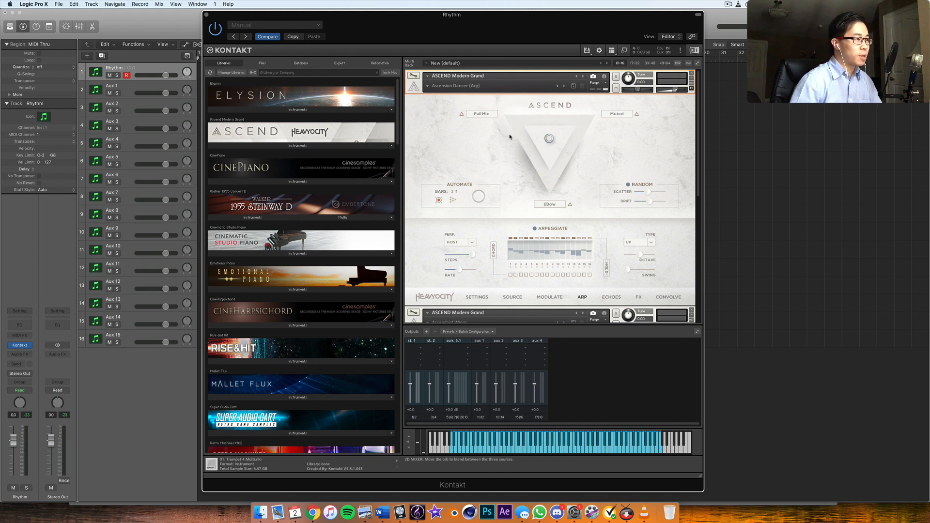
{"action": "mouse_move", "coordinate": [549, 139]}
{"action": "left_mouse_down"}
{"action": "mouse_move", "coordinate": [551, 153]}
{"action": "mouse_move", "coordinate": [545, 129]}
{"action": "mouse_move", "coordinate": [550, 154]}
{"action": "mouse_move", "coordinate": [550, 140]}
{"action": "left_mouse_up"}
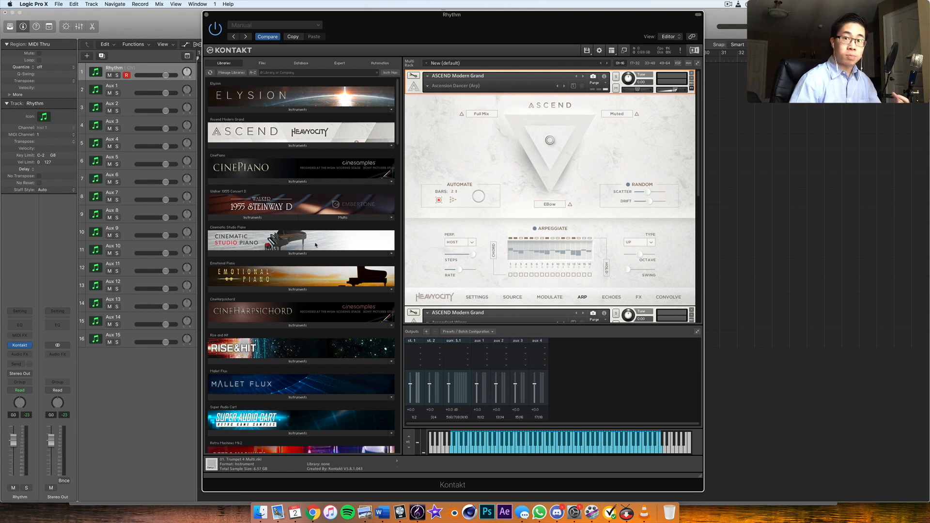
- Look through the ASCEND Modern Grand preset categories, including the Ascended presets, without loading one
{"action": "left_click", "coordinate": [428, 89]}
{"action": "mouse_move", "coordinate": [444, 100]}
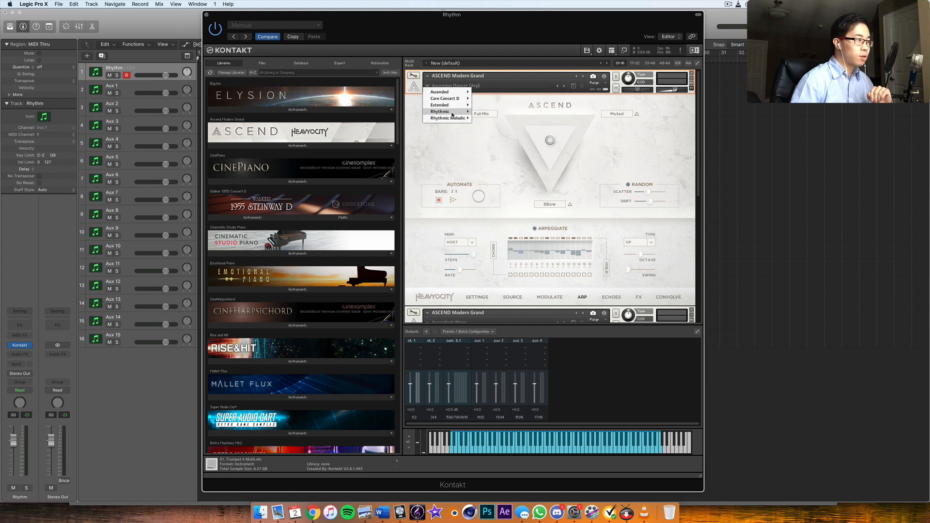
{"action": "mouse_move", "coordinate": [452, 120]}
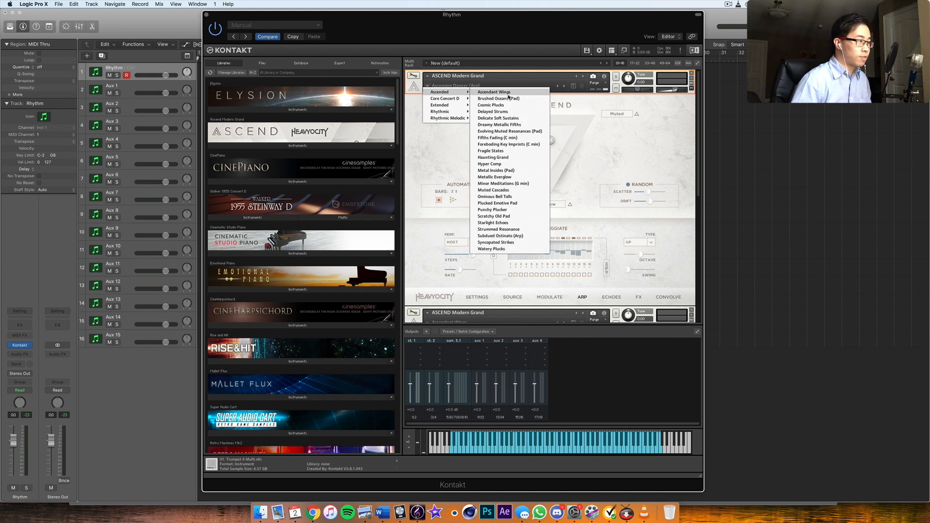
{"action": "left_click", "coordinate": [450, 139]}
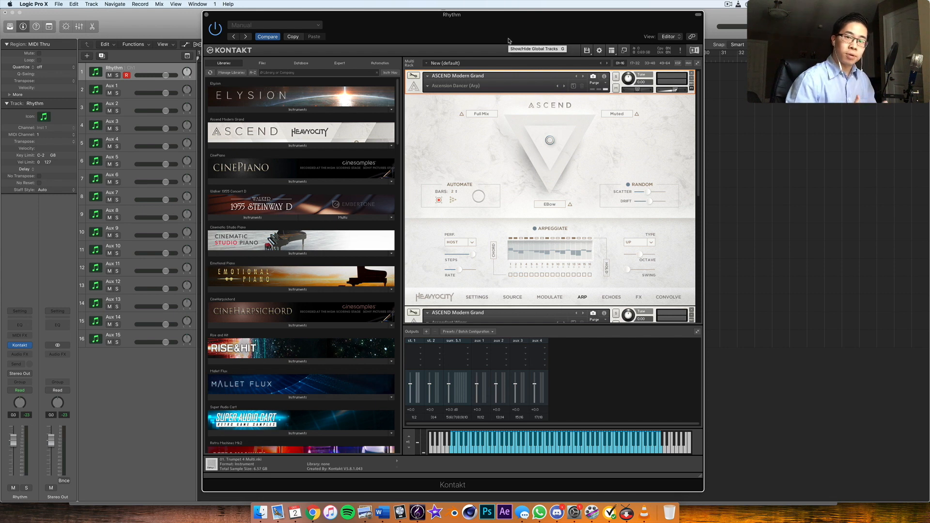
- Load the Ascension Dancer (Arp) preset from the Rhythmic Melodic category and return to the Rhythm track
{"action": "left_click", "coordinate": [428, 86]}
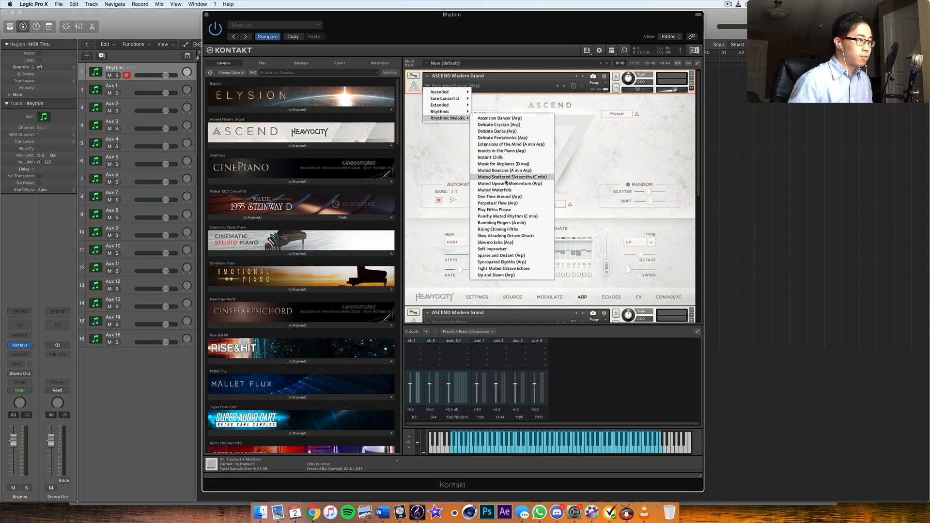
{"action": "left_click", "coordinate": [496, 120]}
{"action": "left_click", "coordinate": [173, 69]}
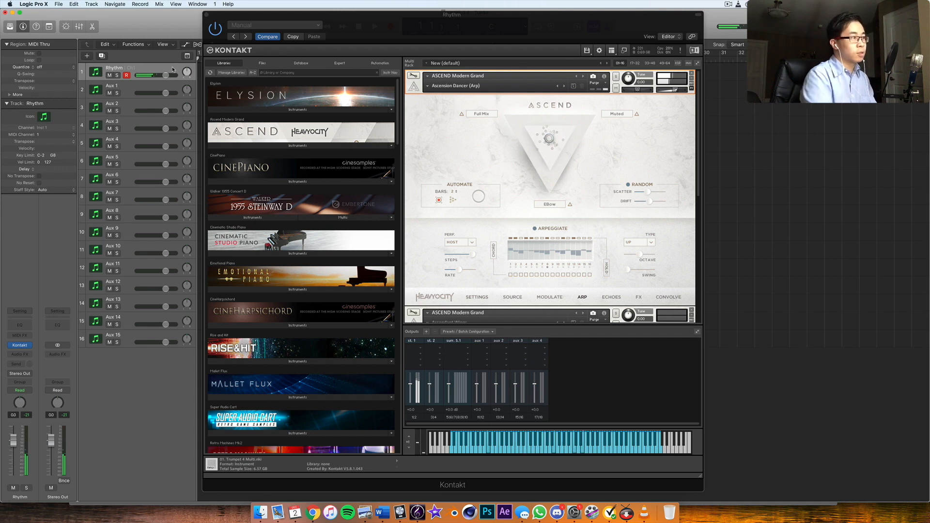
- Move the plug-in window off the timeline, record about 32 bars of MIDI on the Rhythm track, and return to the start
{"action": "left_click_drag", "start_coordinate": [514, 13], "coordinate": [541, 101]}
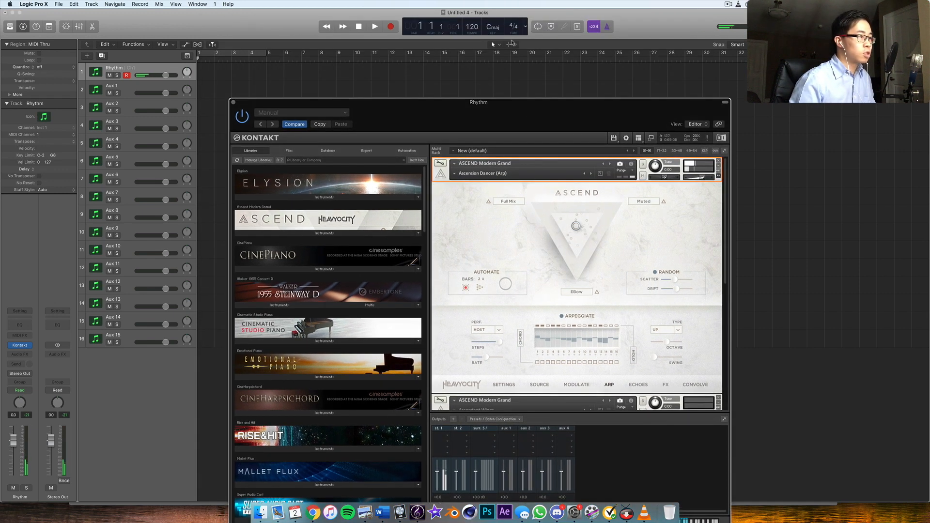
{"action": "key", "text": "space"}
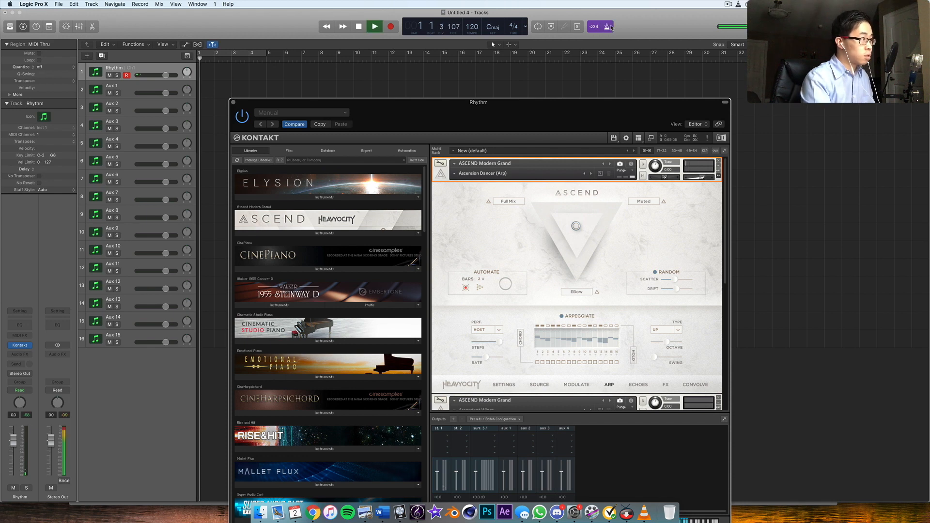
{"action": "key", "text": "space"}
{"action": "key", "text": "space"}
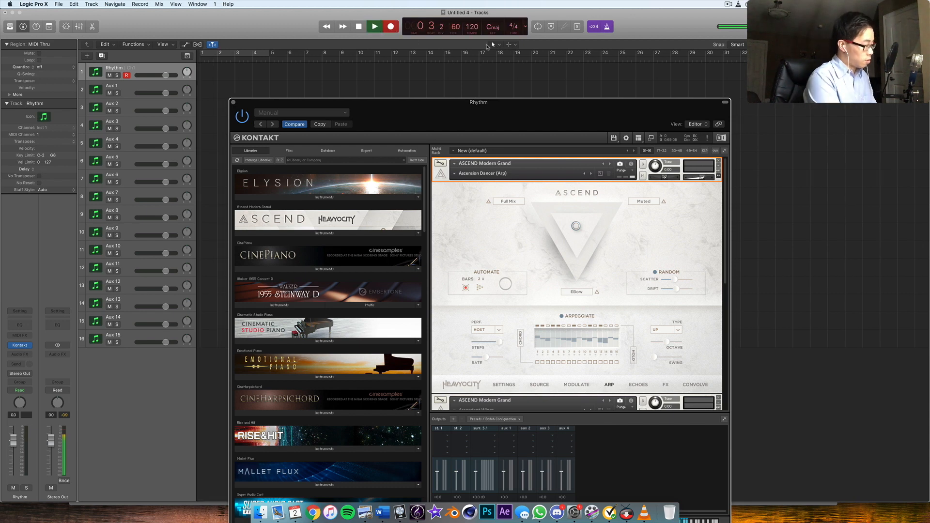
{"action": "key", "text": "r"}
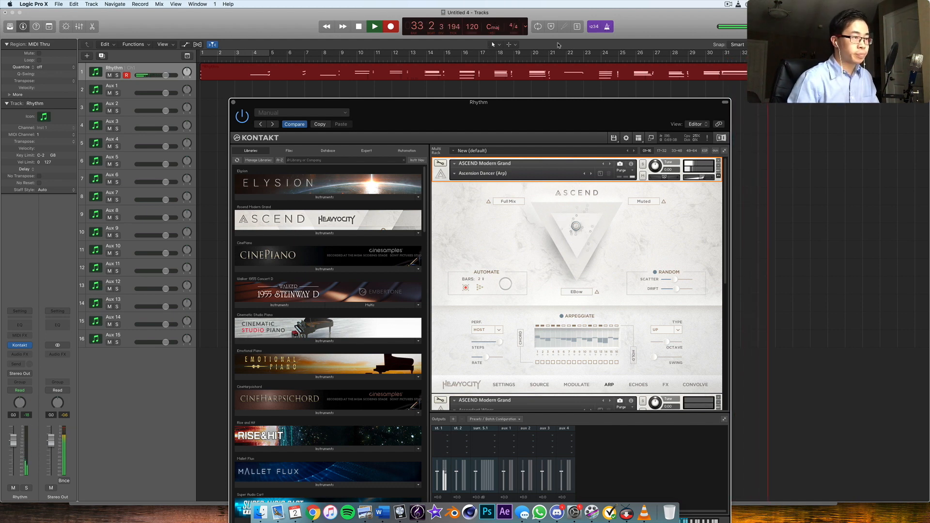
{"action": "key", "text": "space"}
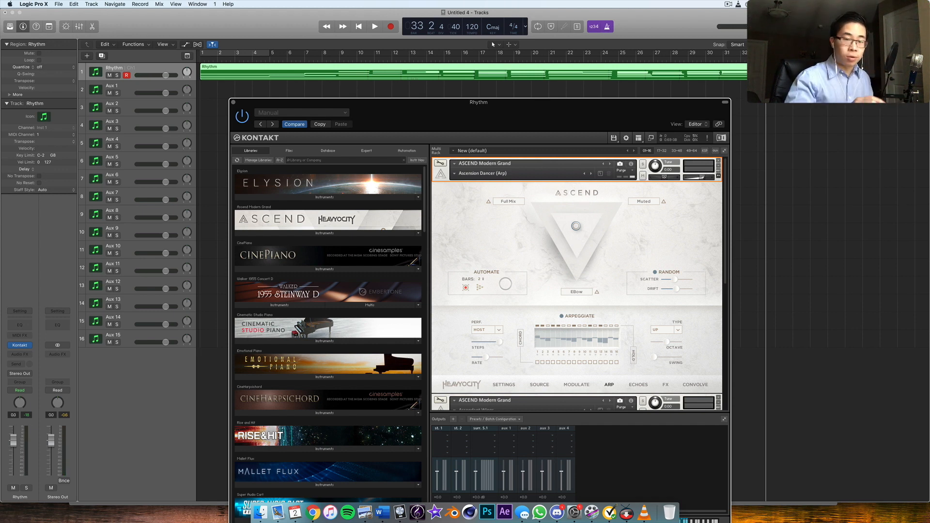
{"action": "key", "text": "Return"}
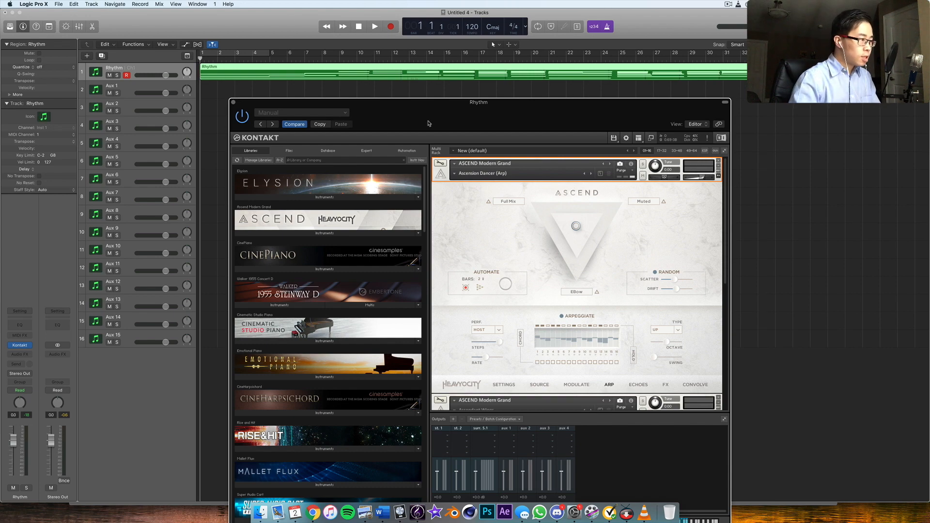
- Open the recorded Rhythm region in the Piano Roll, clearing the plug-in window away and enlarging the editor
{"action": "left_click_drag", "start_coordinate": [429, 123], "coordinate": [384, 257]}
{"action": "double_click", "coordinate": [434, 72]}
{"action": "left_click_drag", "start_coordinate": [473, 235], "coordinate": [313, 505]}
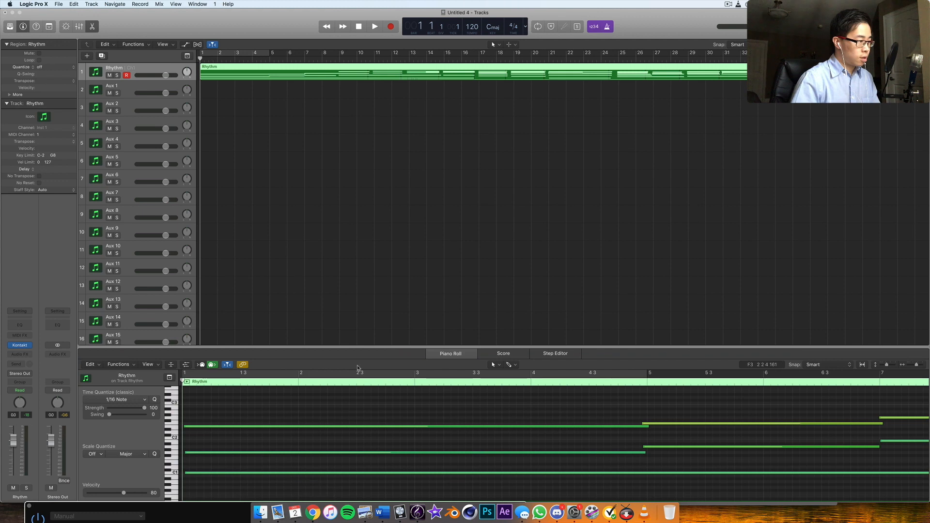
{"action": "left_click_drag", "start_coordinate": [354, 350], "coordinate": [367, 175]}
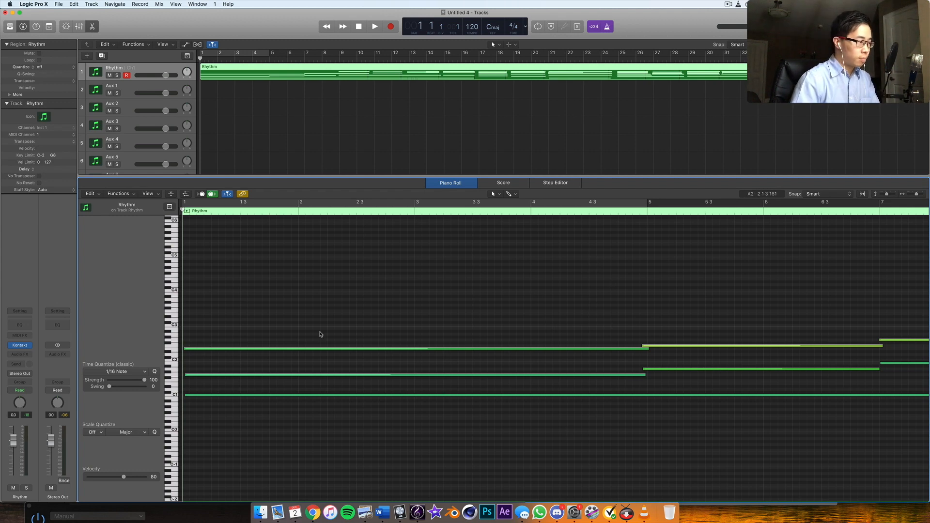
- Align the starts of the three opening notes and shift the Rhythm region so they begin at bar 2, checking by playback
{"action": "left_click_drag", "start_coordinate": [210, 330], "coordinate": [211, 416]}
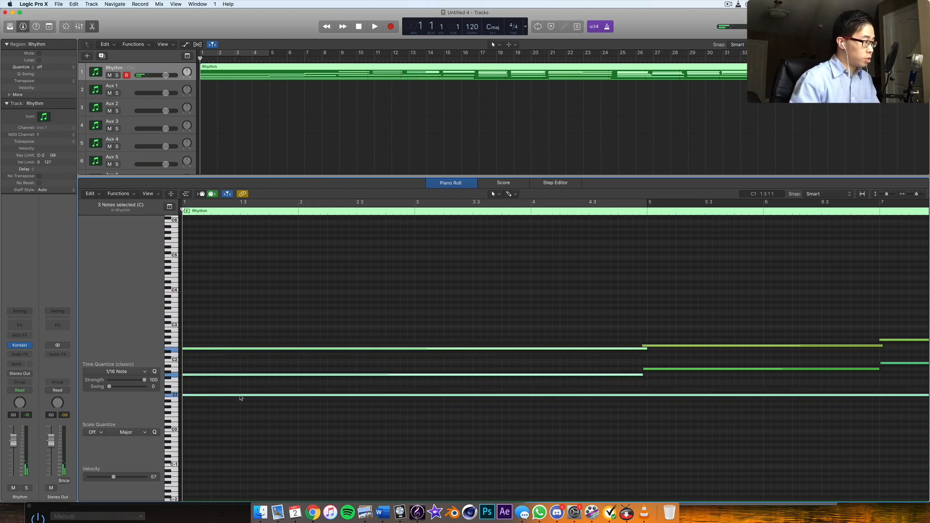
{"action": "key", "text": "space"}
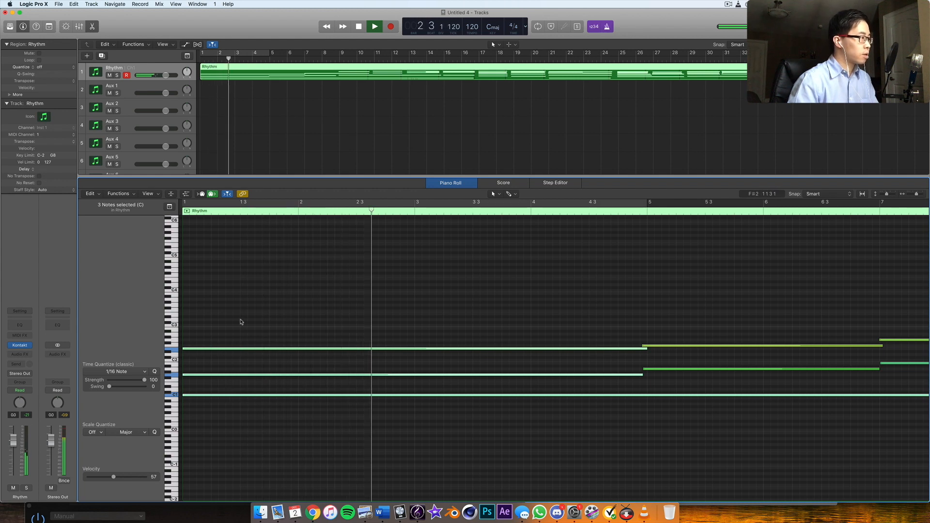
{"action": "mouse_move", "coordinate": [224, 71]}
{"action": "left_mouse_down"}
{"action": "mouse_move", "coordinate": [240, 71]}
{"action": "mouse_move", "coordinate": [211, 79]}
{"action": "left_mouse_up"}
{"action": "key", "text": "space"}
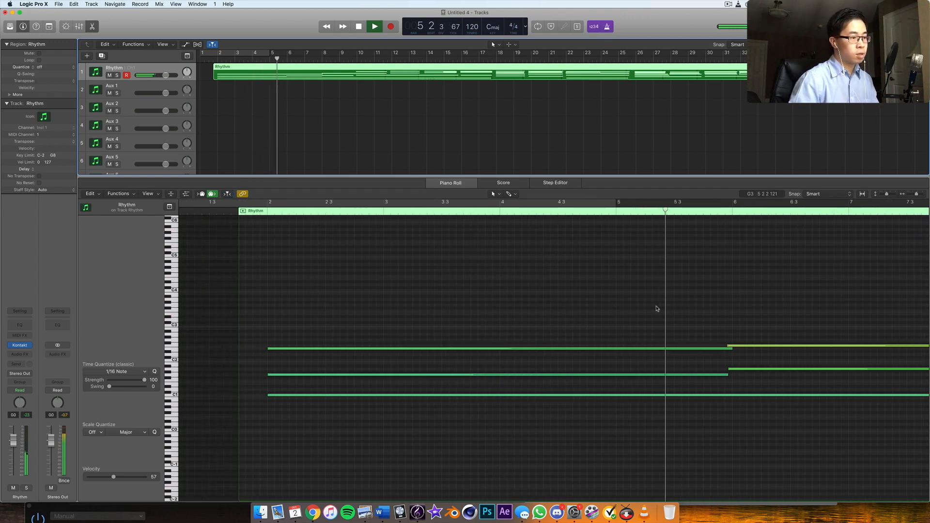
{"action": "key", "text": "space"}
- Move the 50 notes after the opening chord two bars later and extend the long C1 note to just before bar 22
{"action": "left_click_drag", "start_coordinate": [917, 195], "coordinate": [910, 195]}
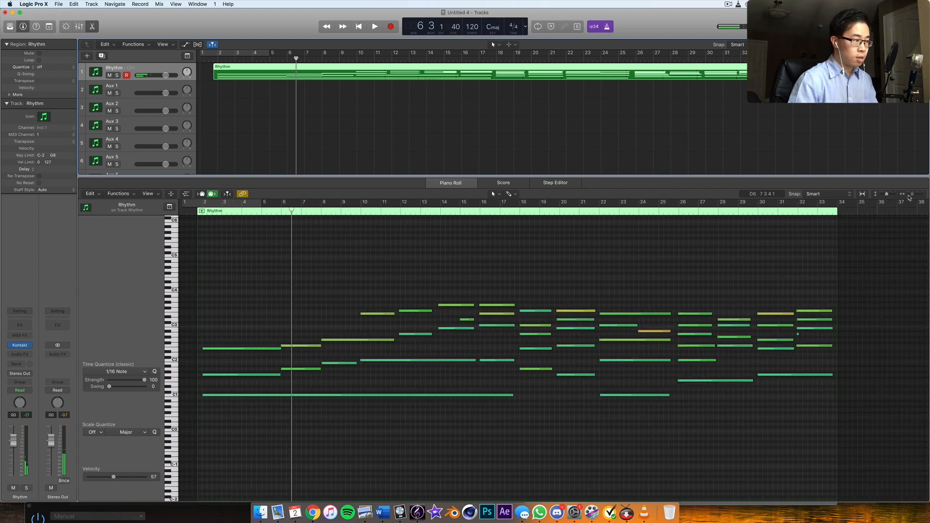
{"action": "left_click_drag", "start_coordinate": [309, 306], "coordinate": [820, 390]}
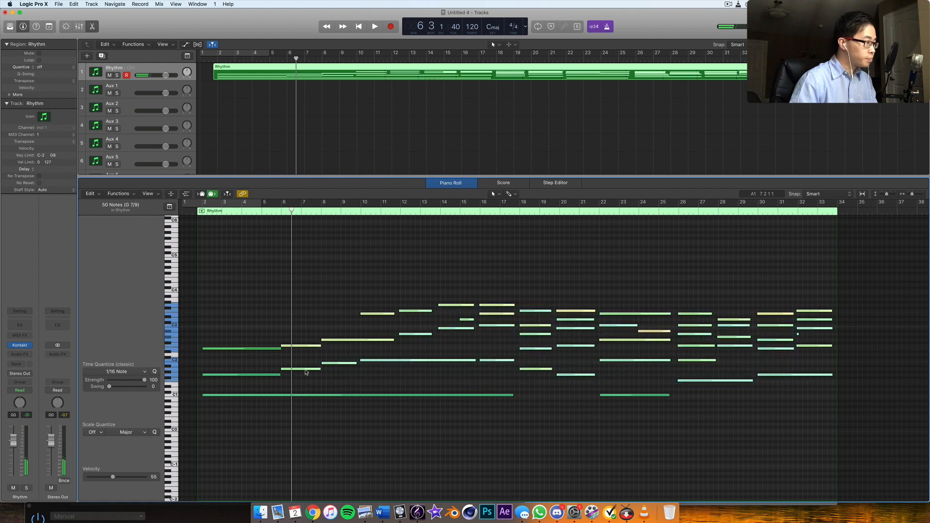
{"action": "left_click_drag", "start_coordinate": [305, 370], "coordinate": [347, 372]}
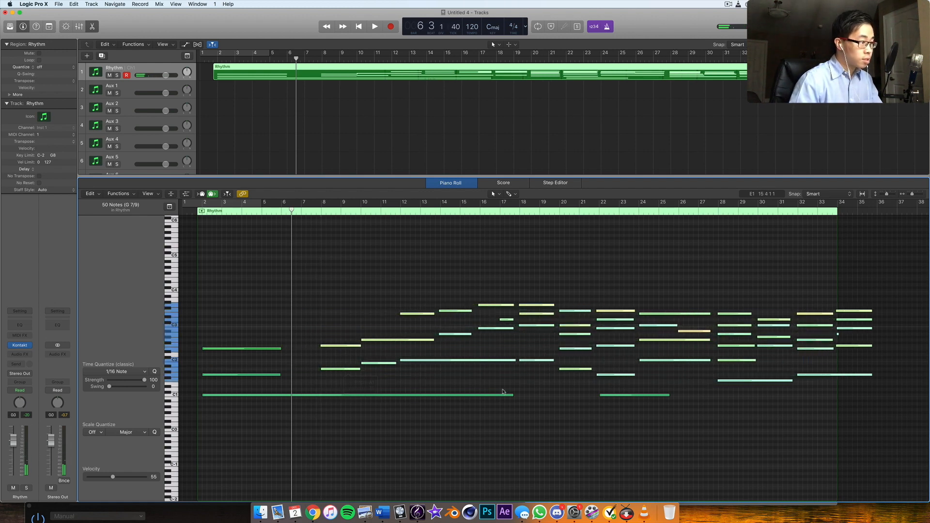
{"action": "left_click_drag", "start_coordinate": [514, 396], "coordinate": [594, 399]}
{"action": "left_click", "coordinate": [560, 423]}
{"action": "key", "text": "Return"}
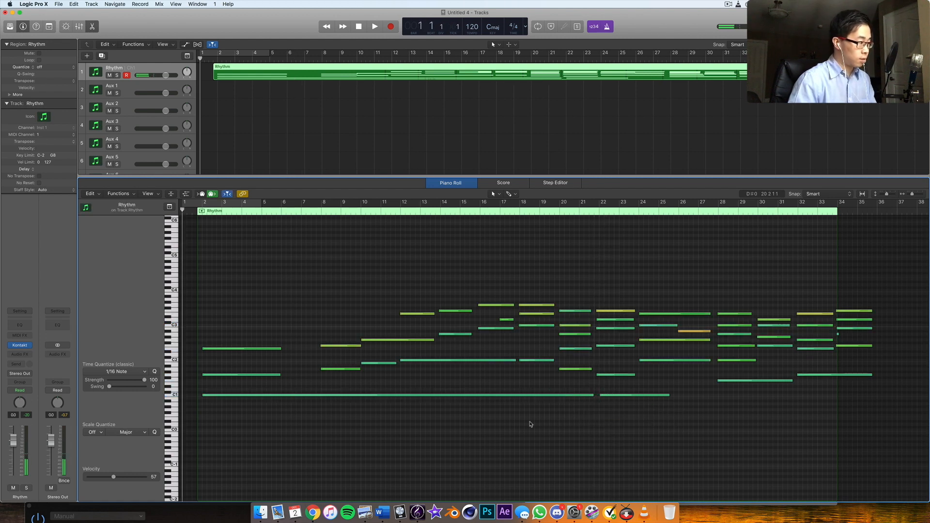
- Extend the two upper notes of the opening chord to about bar 8 while playing the part from the start
{"action": "key", "text": "space"}
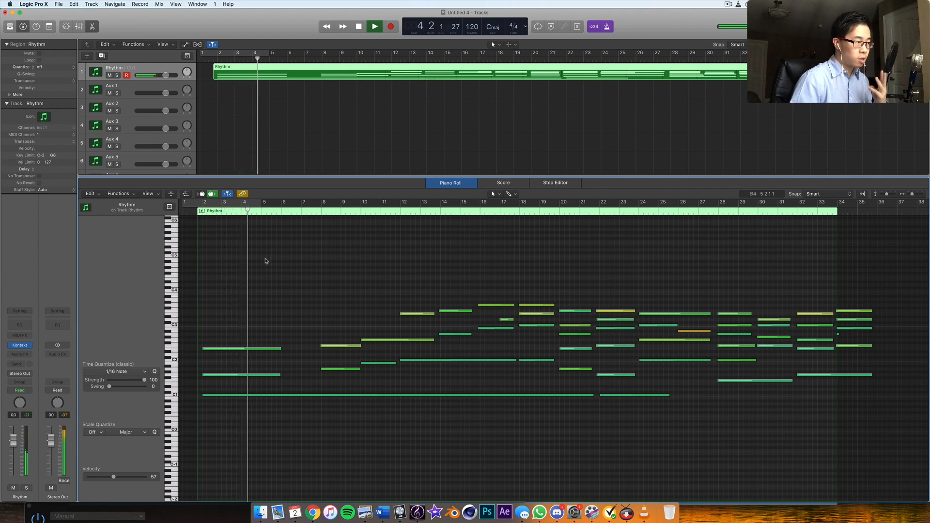
{"action": "left_click_drag", "start_coordinate": [296, 340], "coordinate": [320, 375]}
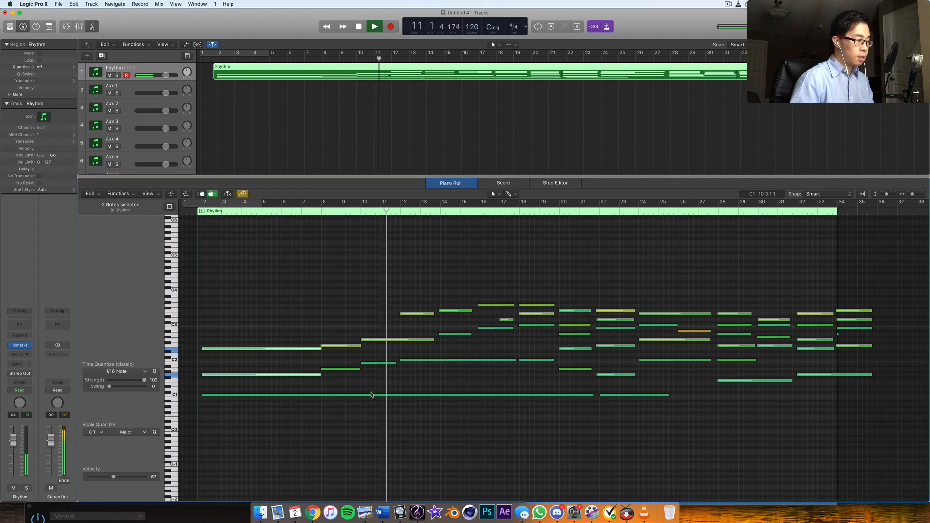
{"action": "key", "text": "space"}
- Raise the lower note starting at bar 10 by about three semitones and play back from just before it
{"action": "left_click_drag", "start_coordinate": [378, 363], "coordinate": [377, 357]}
{"action": "left_click", "coordinate": [351, 212]}
{"action": "key", "text": "space"}
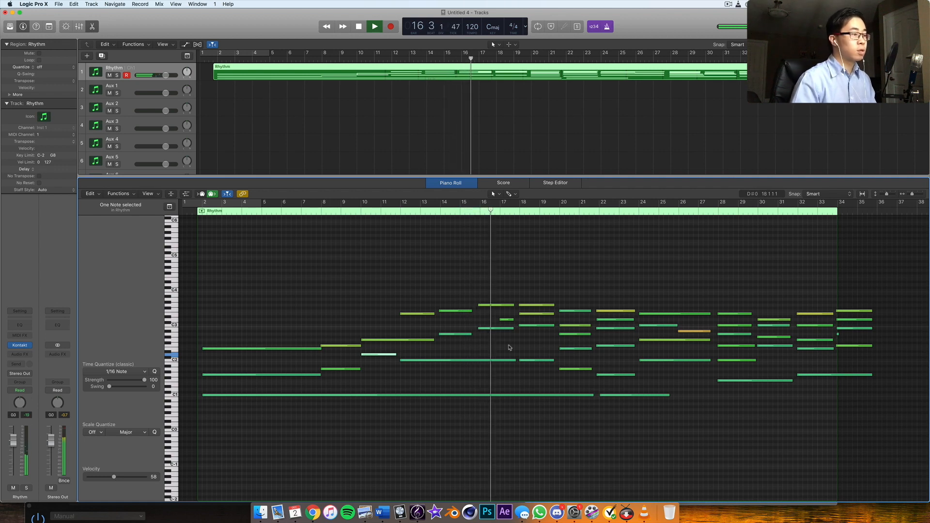
- Extend the short inner note near bar 17 back to the start of its chord just before bar 16, and replay the passage
{"action": "key", "text": "space"}
{"action": "left_click_drag", "start_coordinate": [501, 321], "coordinate": [478, 324]}
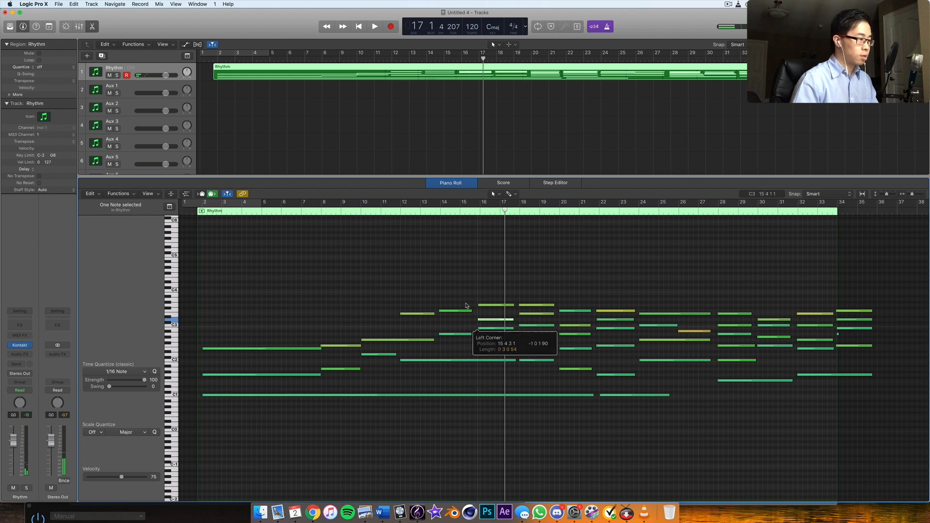
{"action": "left_click", "coordinate": [395, 215]}
{"action": "key", "text": "space"}
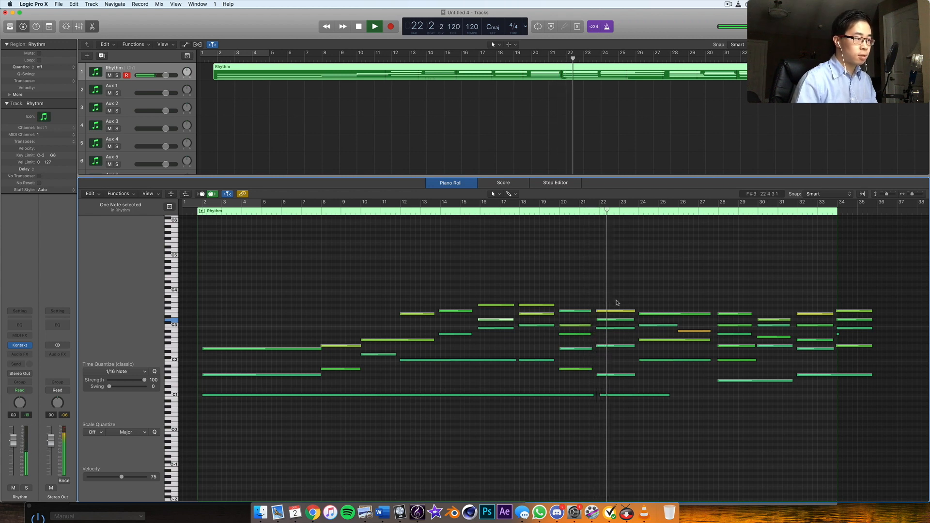
- Move the five-note chord just before bar 22 slightly later onto the bar and play back from around bar 20
{"action": "key", "text": "space"}
{"action": "left_click_drag", "start_coordinate": [605, 297], "coordinate": [607, 344]}
{"action": "left_click_drag", "start_coordinate": [600, 377], "coordinate": [603, 376]}
{"action": "left_click", "coordinate": [557, 211]}
{"action": "key", "text": "space"}
{"action": "left_click", "coordinate": [552, 211]}
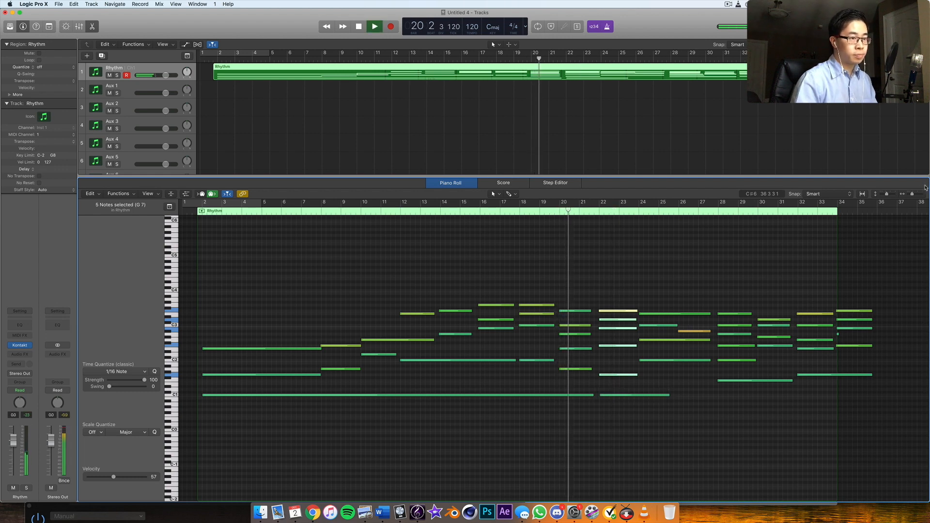
- Move the separate low C1 note at bar 22 to start at bar 24, leaving no notes selected
{"action": "left_click_drag", "start_coordinate": [912, 194], "coordinate": [913, 194]}
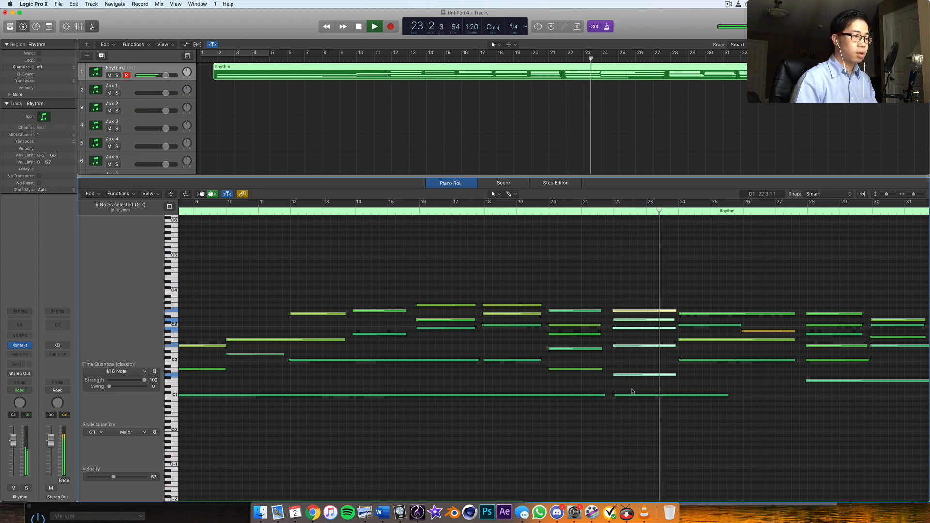
{"action": "key", "text": "space"}
{"action": "left_click_drag", "start_coordinate": [664, 398], "coordinate": [729, 398]}
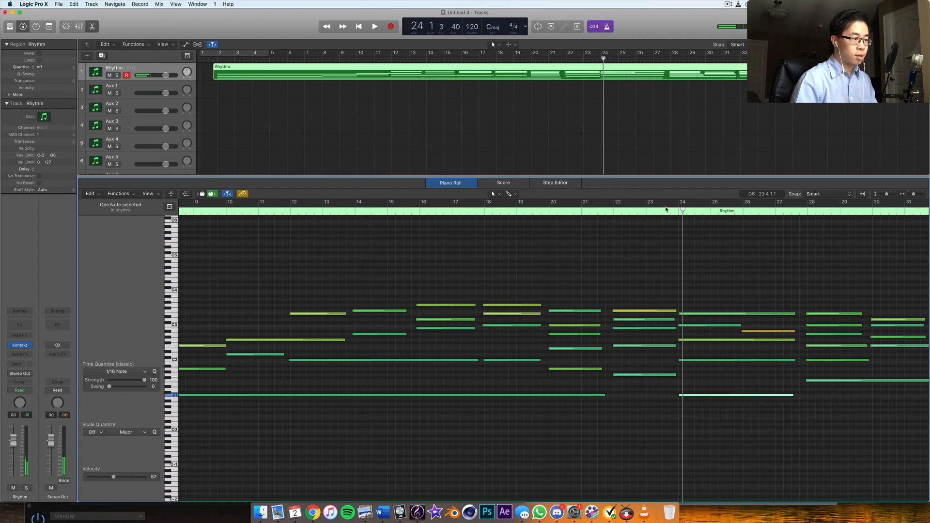
{"action": "left_click_drag", "start_coordinate": [625, 278], "coordinate": [640, 420]}
{"action": "left_click", "coordinate": [640, 391]}
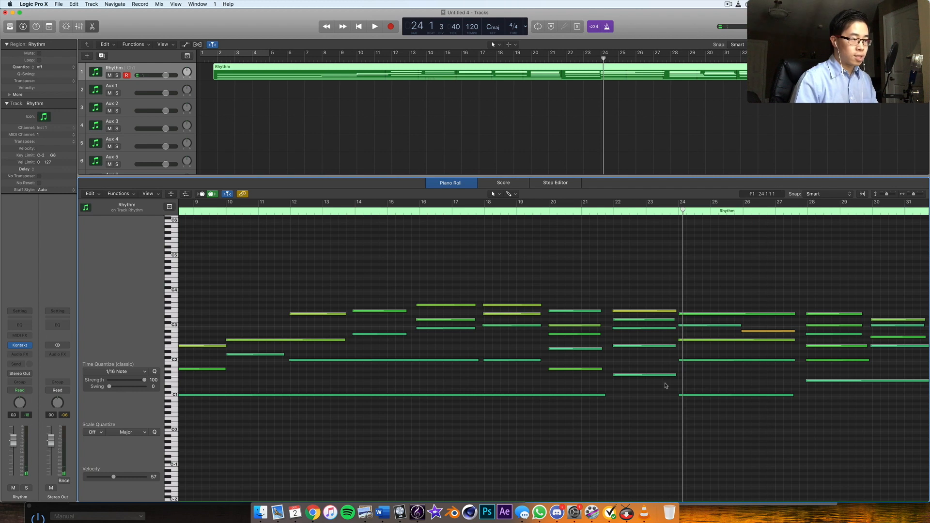
- Review the edited notes, play the part onward from bar 24, and close the Piano Roll
{"action": "scroll", "coordinate": [340, 385], "scroll_direction": "left", "scroll_amount": 10}
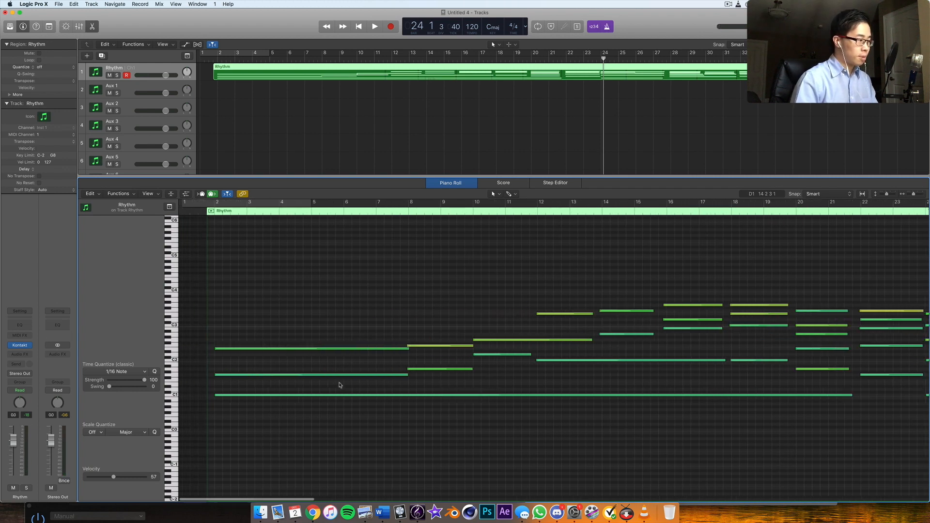
{"action": "scroll", "coordinate": [643, 387], "scroll_direction": "right", "scroll_amount": 9}
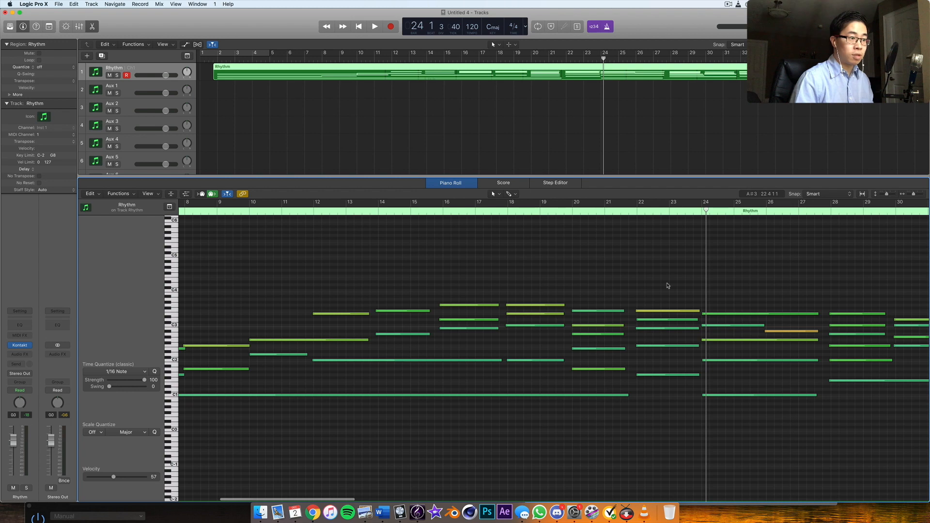
{"action": "key", "text": "space"}
{"action": "scroll", "coordinate": [682, 270], "scroll_direction": "right", "scroll_amount": 9}
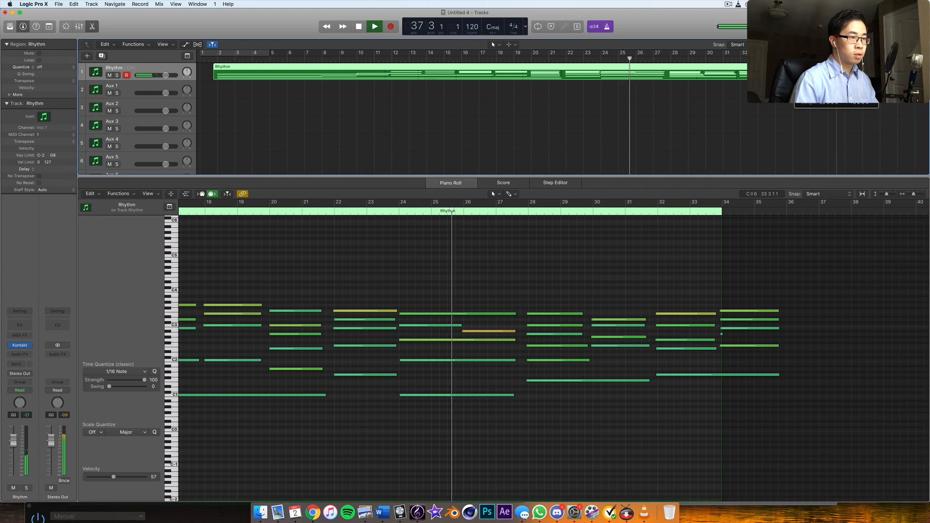
{"action": "key", "text": "e"}
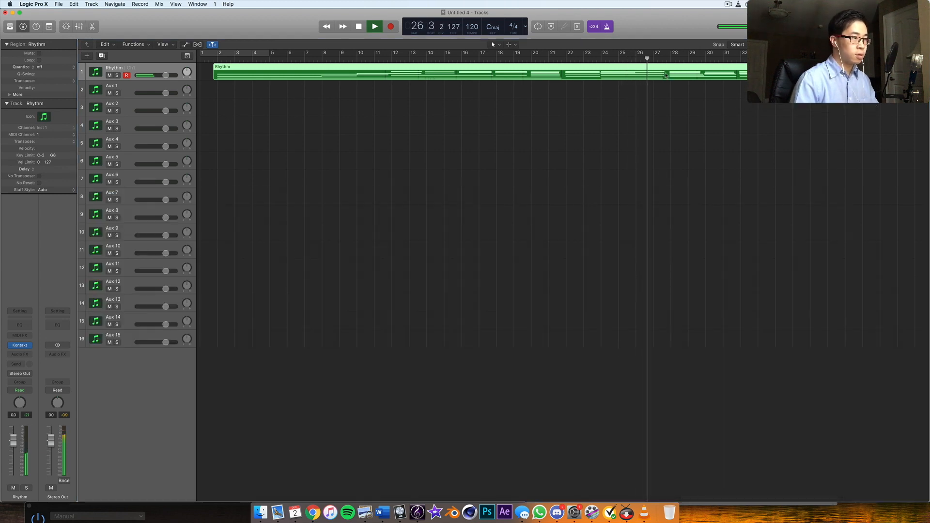
- Reopen the Rhythm region in the Piano Roll and play the part from just before bar 24 through its last chord
{"action": "key", "text": "e"}
{"action": "key", "text": "space"}
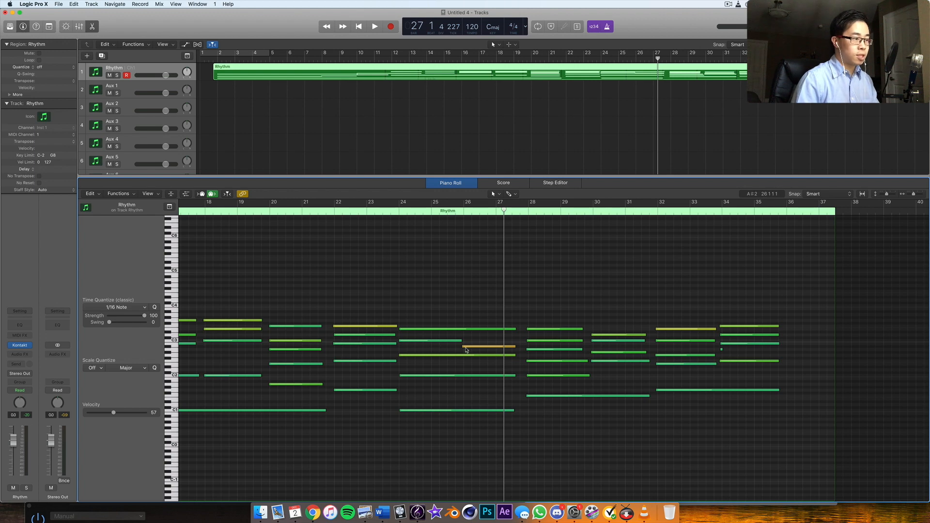
{"action": "left_click", "coordinate": [393, 211]}
{"action": "key", "text": "space"}
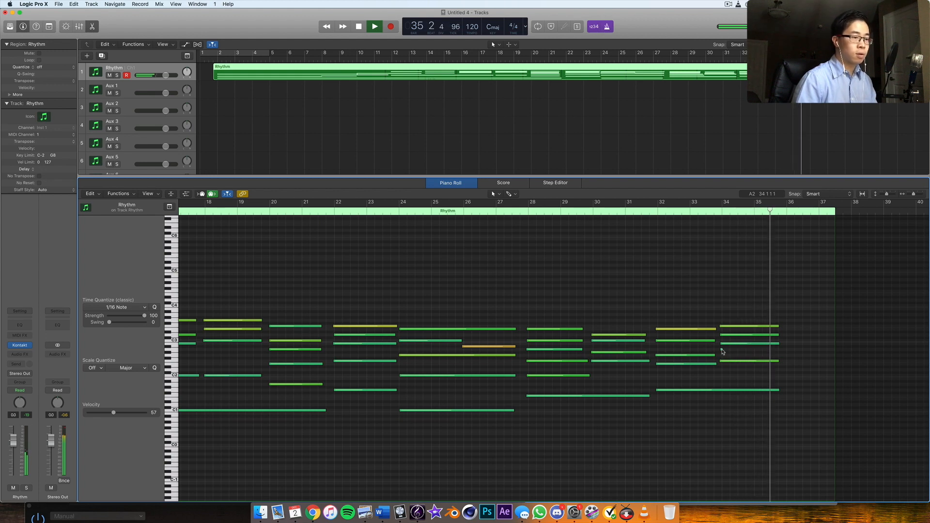
{"action": "key", "text": "space"}
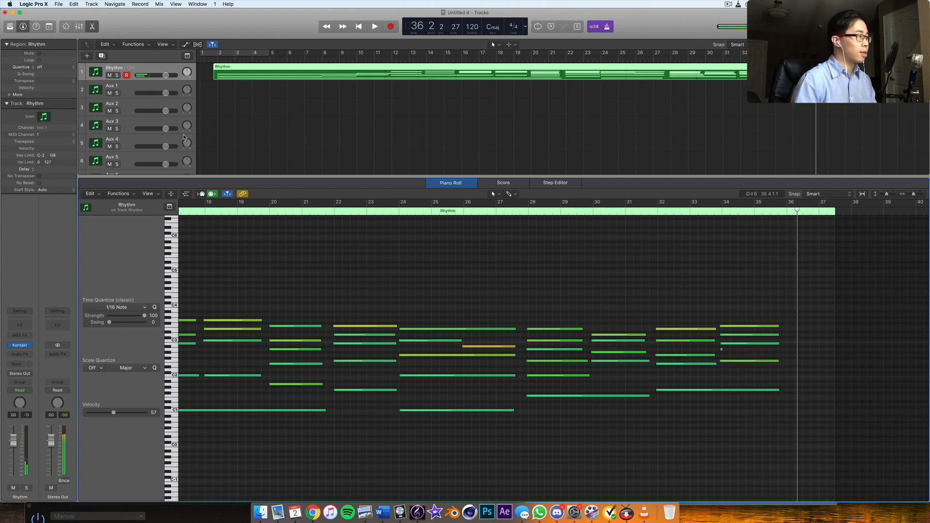
- Bring the Kontakt window into view, show its Ascendant Wings instrument, and select the Aux 1 track to play it
{"action": "left_click_drag", "start_coordinate": [206, 516], "coordinate": [457, 110]}
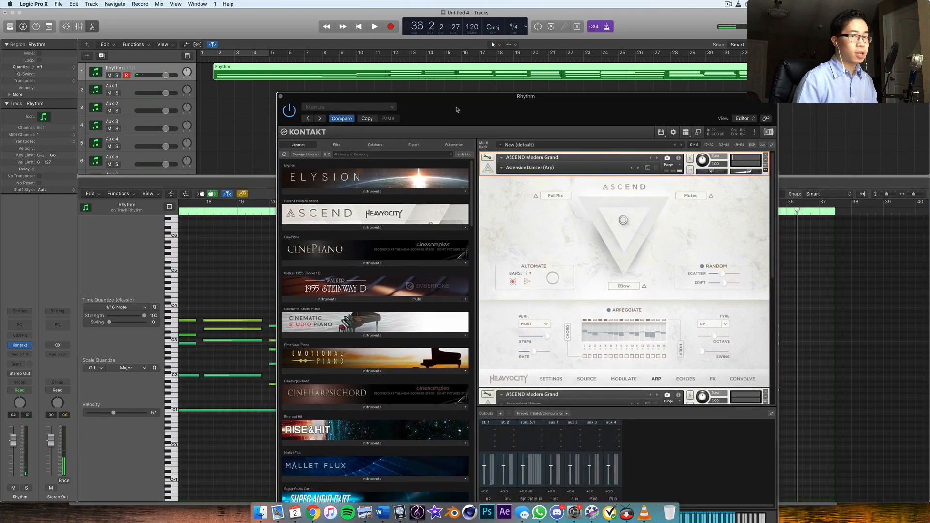
{"action": "left_click_drag", "start_coordinate": [525, 108], "coordinate": [527, 88]}
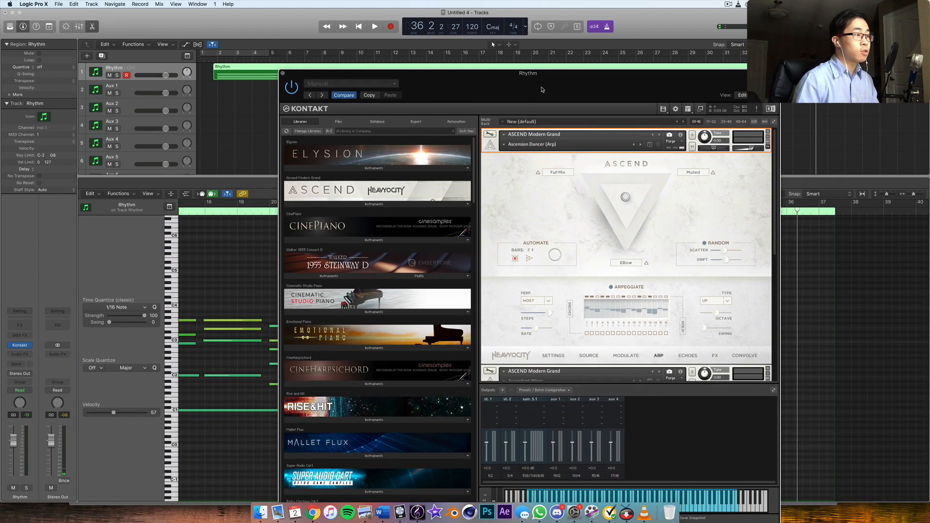
{"action": "scroll", "coordinate": [590, 184], "scroll_direction": "down", "scroll_amount": 8}
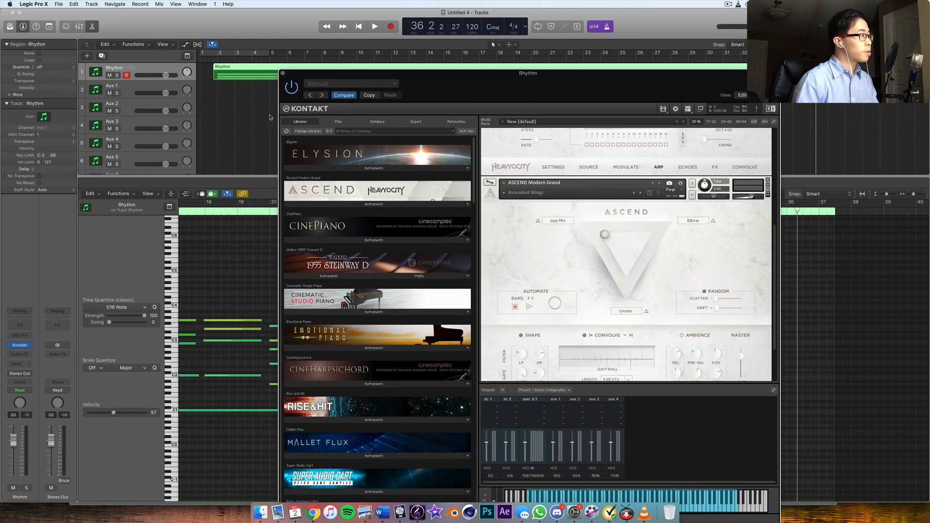
{"action": "left_click", "coordinate": [113, 86]}
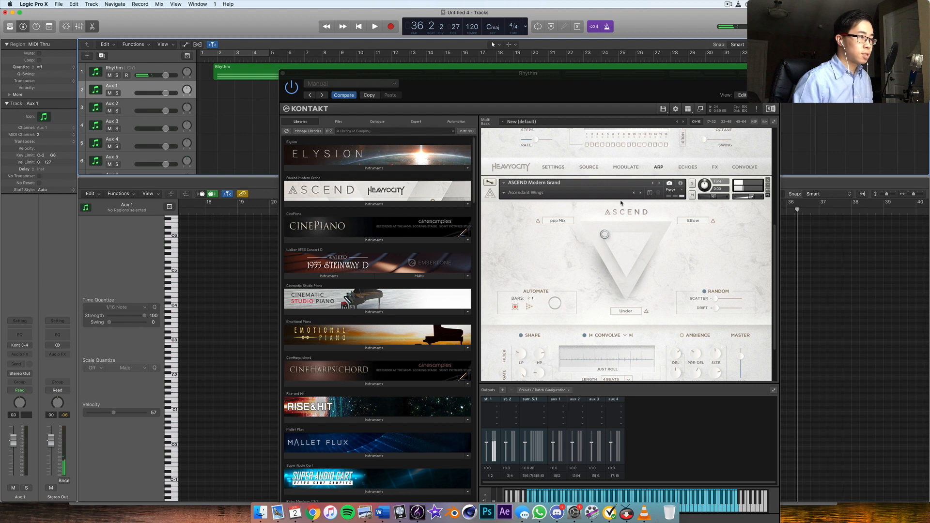
{"action": "scroll", "coordinate": [630, 204], "scroll_direction": "down", "scroll_amount": 2}
{"action": "scroll", "coordinate": [629, 203], "scroll_direction": "down", "scroll_amount": 2}
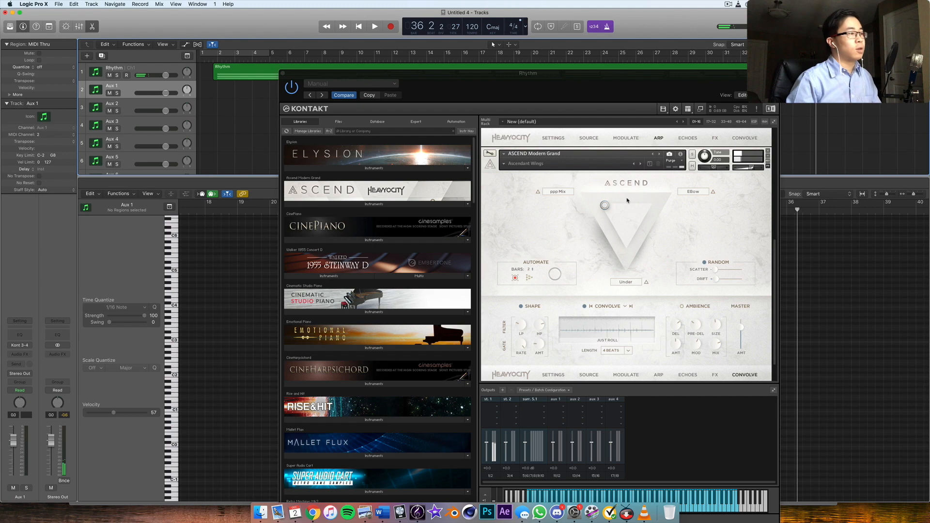
- Move the Kontakt window below the tracks and record an Ascendant Wings melody on Aux 1 from bar 6 to about bar 38
{"action": "left_click_drag", "start_coordinate": [487, 73], "coordinate": [469, 172]}
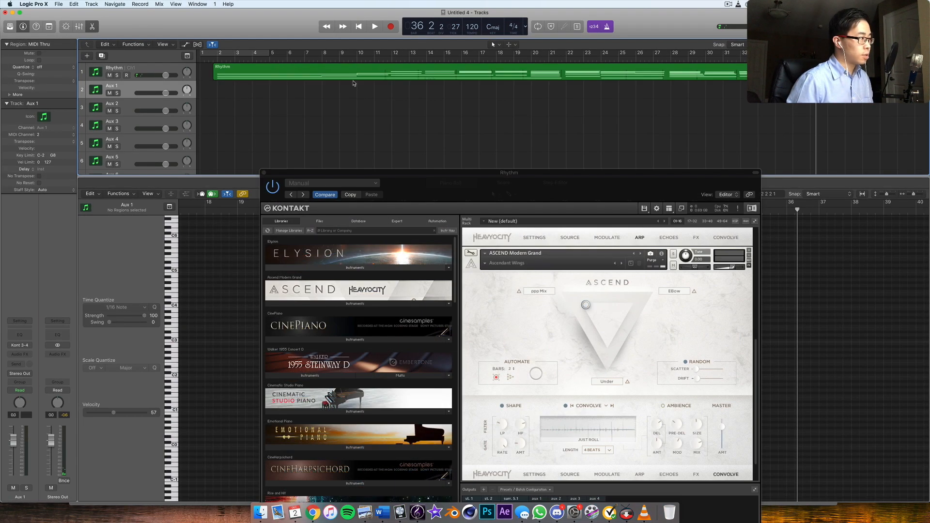
{"action": "key", "text": "Return"}
{"action": "key", "text": "space"}
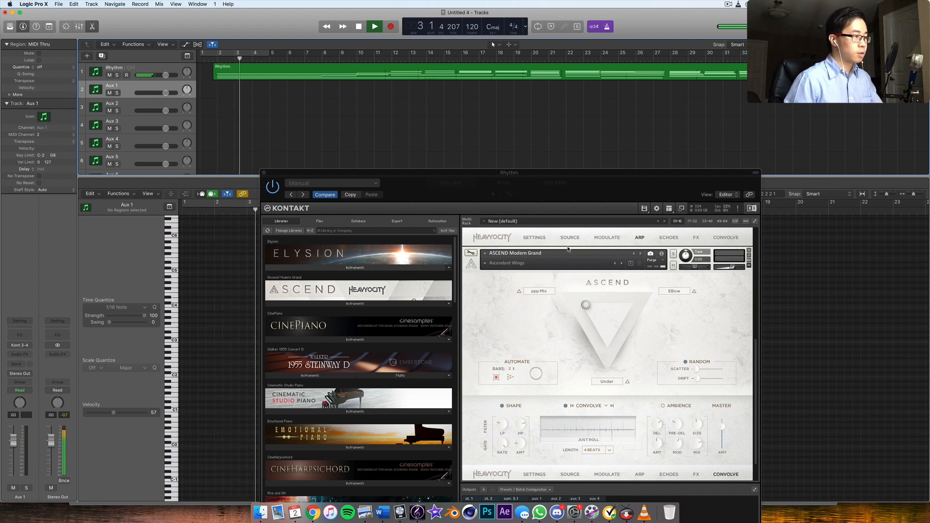
{"action": "key", "text": "r"}
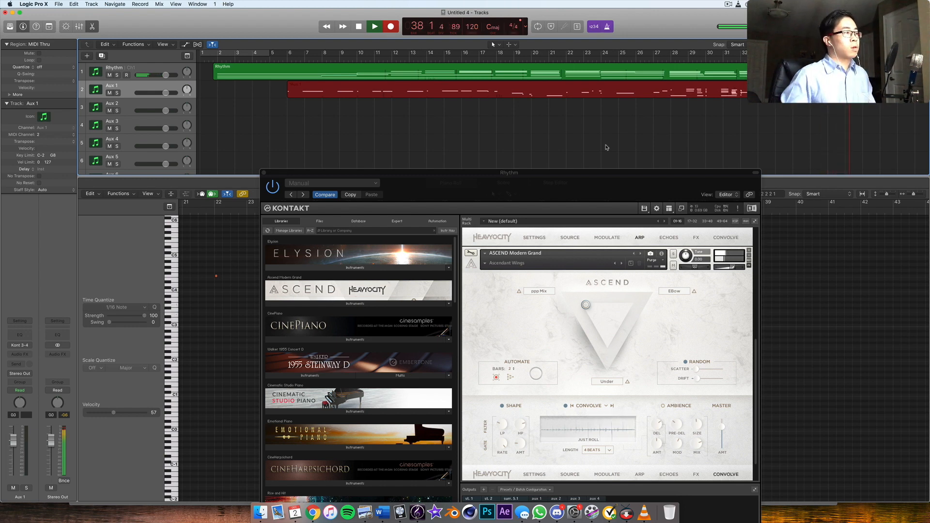
{"action": "key", "text": "space"}
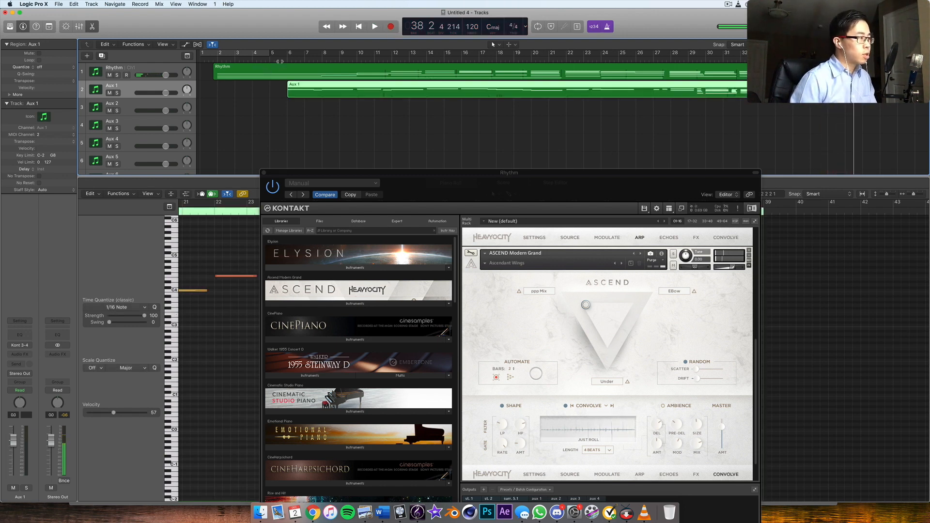
- Play the new melody from bar 5, clear the Kontakt window off the Piano Roll, and lower the long note at bar 8 to C4
{"action": "left_click", "coordinate": [279, 61]}
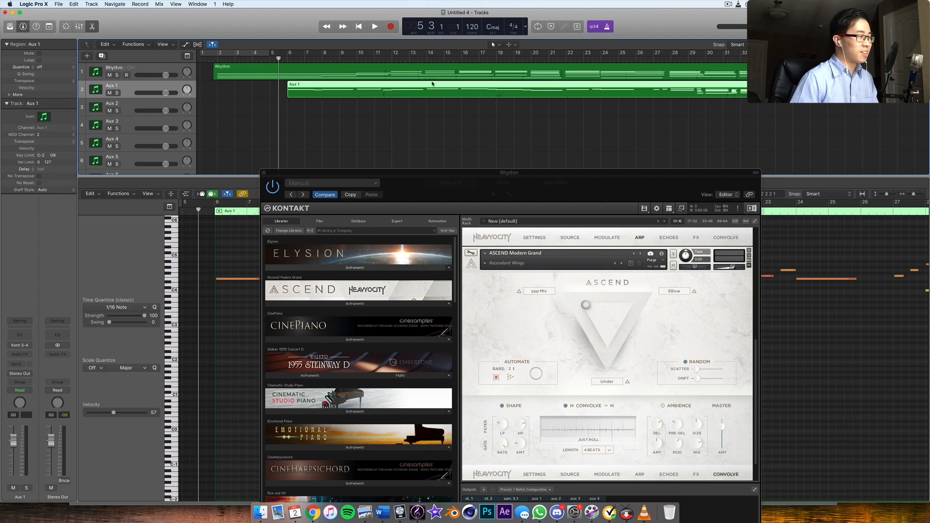
{"action": "key", "text": "space"}
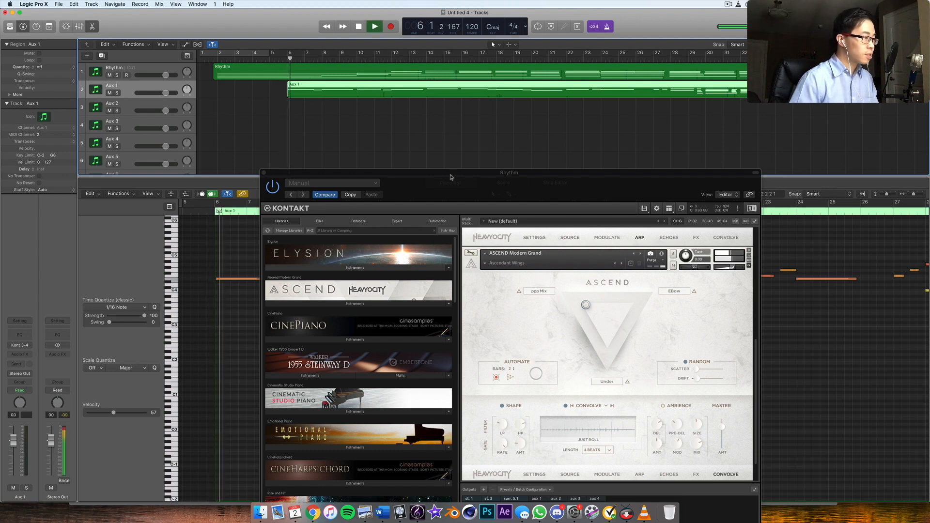
{"action": "left_click_drag", "start_coordinate": [490, 185], "coordinate": [239, 386]}
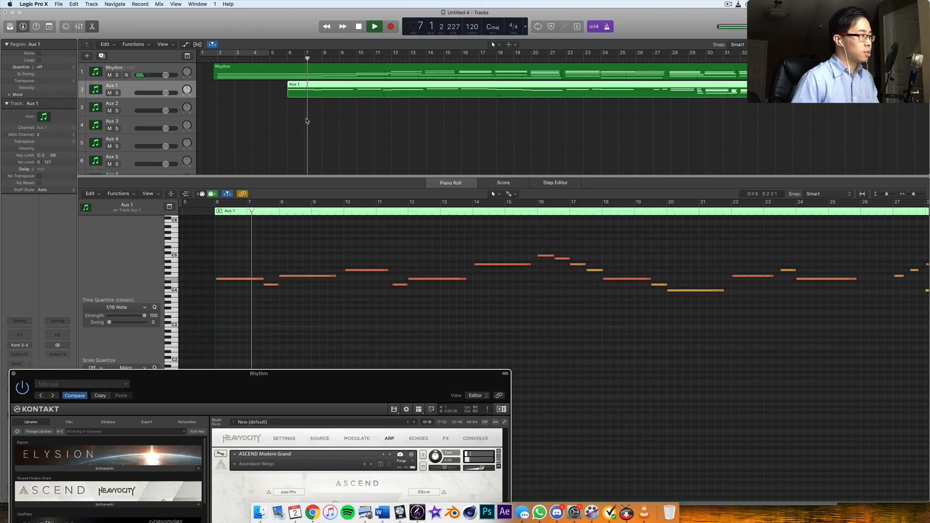
{"action": "key", "text": "space"}
{"action": "left_click_drag", "start_coordinate": [292, 279], "coordinate": [294, 291]}
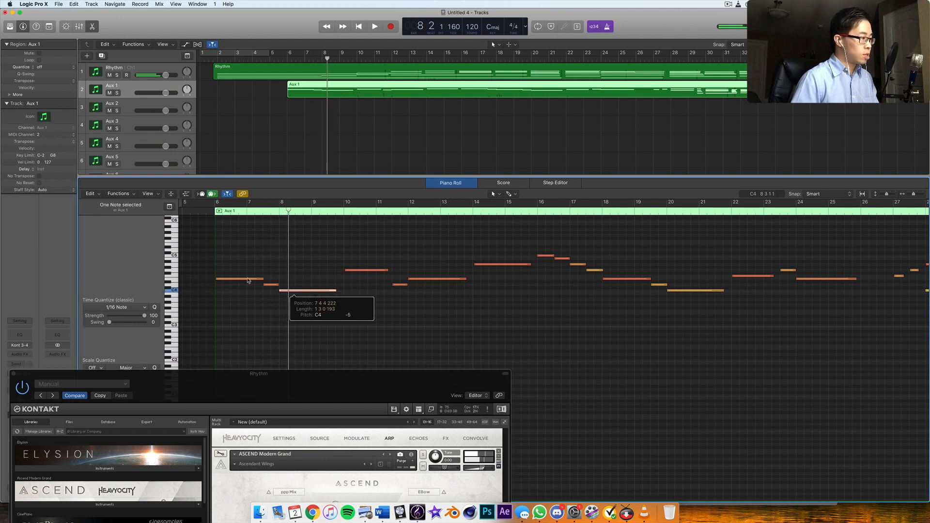
- Replay from just before bar 6, then lower the bar 10 note to D4 and the short note after it to C4
{"action": "left_click", "coordinate": [205, 212]}
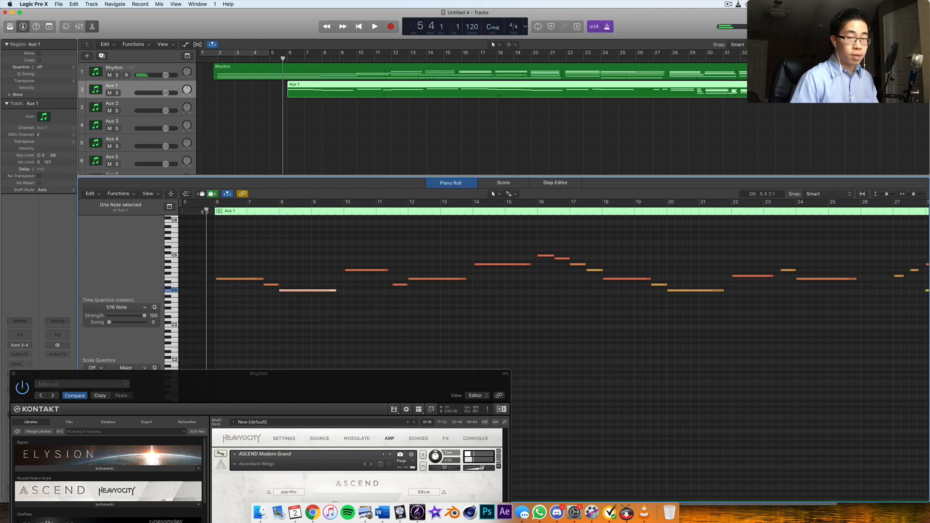
{"action": "key", "text": "space"}
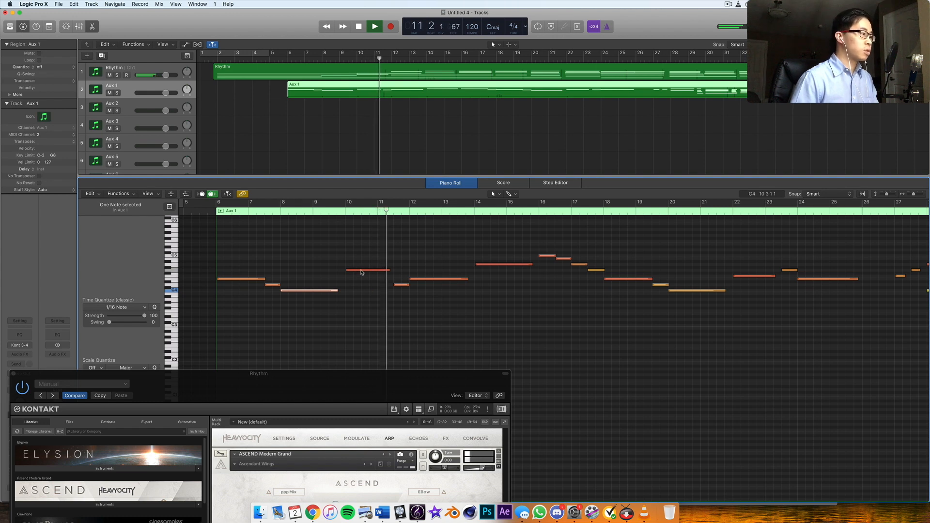
{"action": "key", "text": "space"}
{"action": "left_click_drag", "start_coordinate": [360, 271], "coordinate": [403, 291]}
{"action": "left_click", "coordinate": [419, 279]}
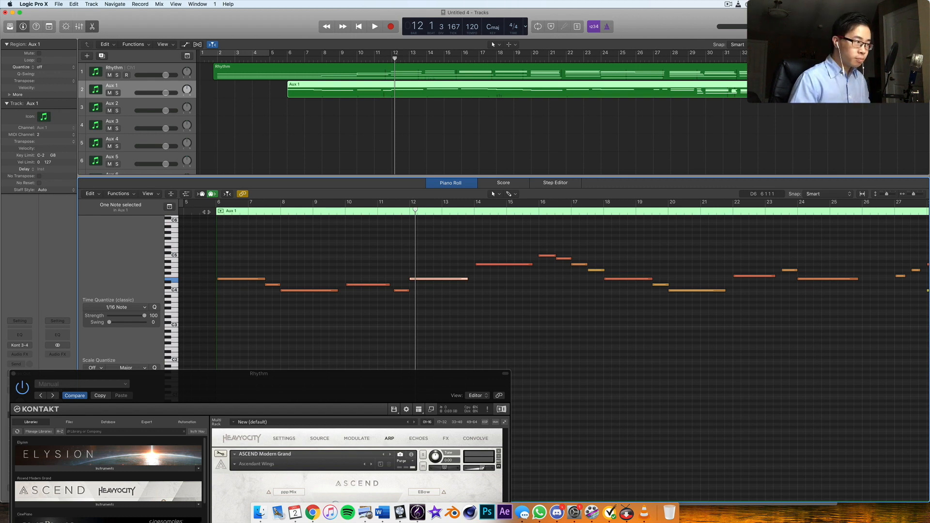
- Play from just before bar 6 to about bar 19, comparing the Aux 1 melody with the Rhythm region's notes
{"action": "left_click", "coordinate": [207, 212]}
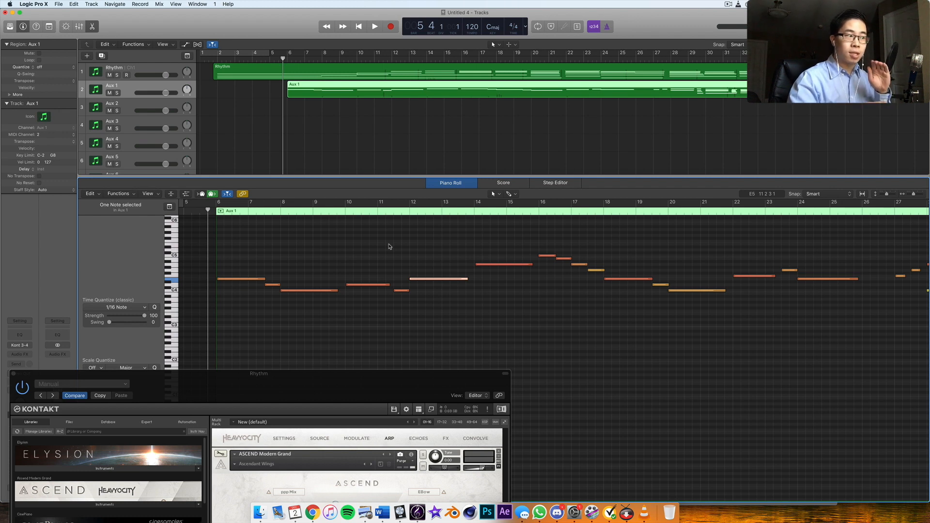
{"action": "key", "text": "space"}
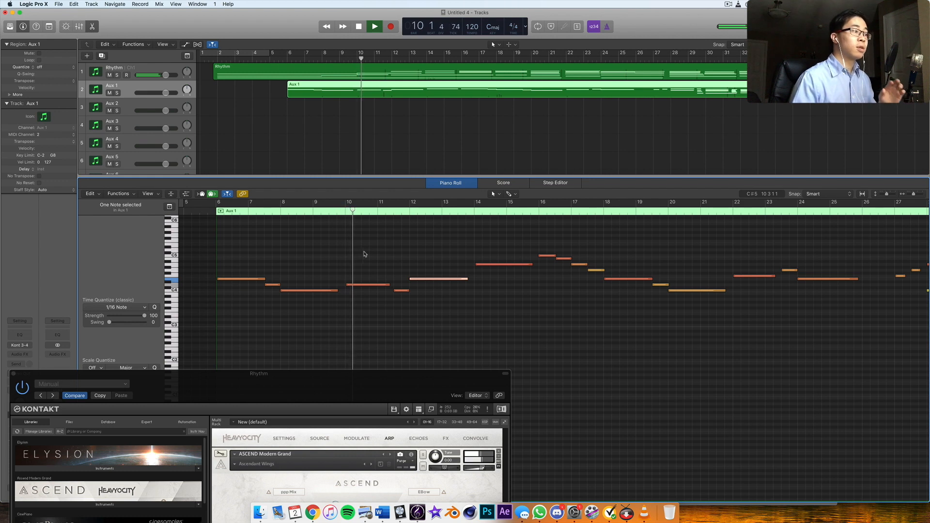
{"action": "left_click", "coordinate": [375, 73]}
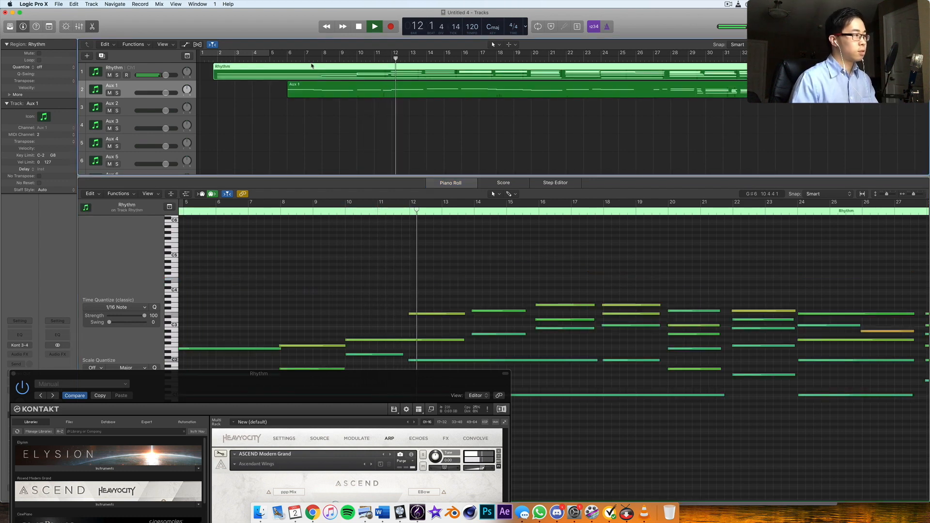
{"action": "left_click", "coordinate": [364, 92]}
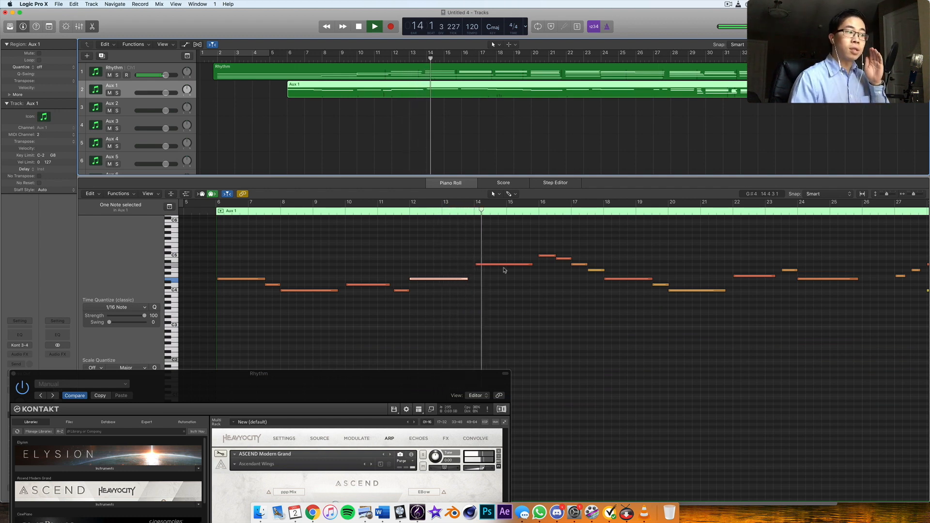
{"action": "mouse_move", "coordinate": [507, 265]}
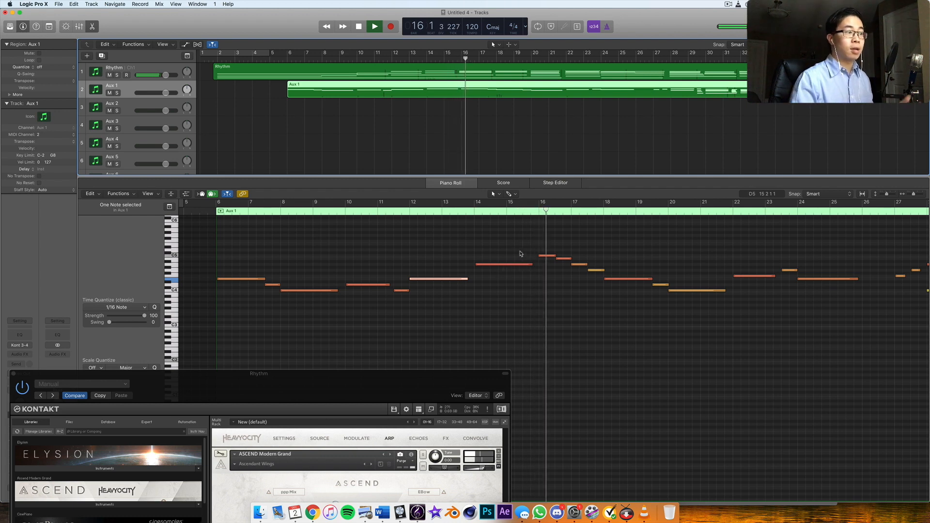
{"action": "mouse_move", "coordinate": [545, 258]}
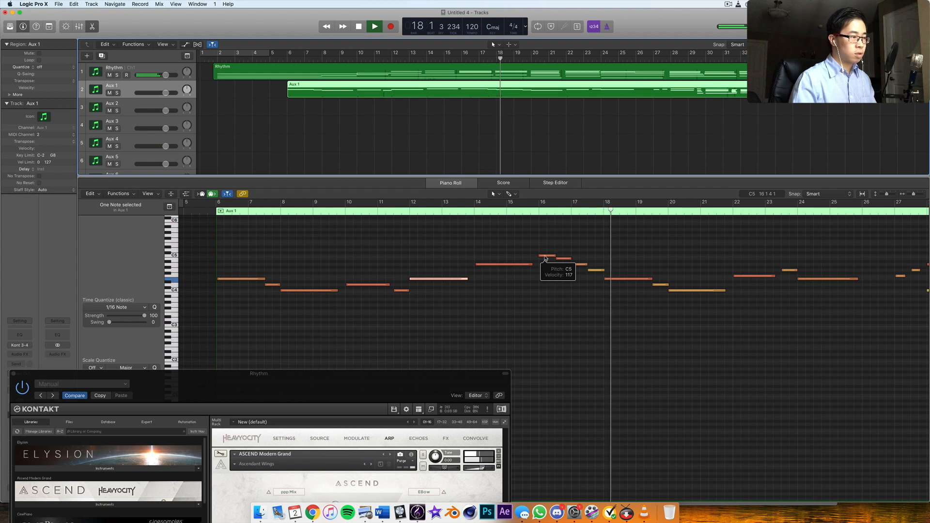
{"action": "key", "text": "space"}
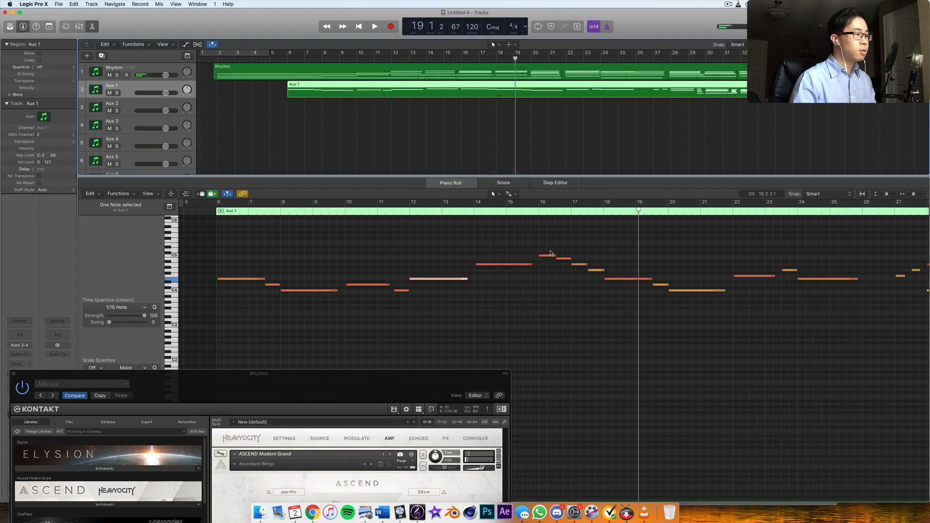
- Replay from before bar 14 and swap the pitches of the two short notes at bar 16 to B4 and C5
{"action": "left_click", "coordinate": [463, 214]}
{"action": "key", "text": "space"}
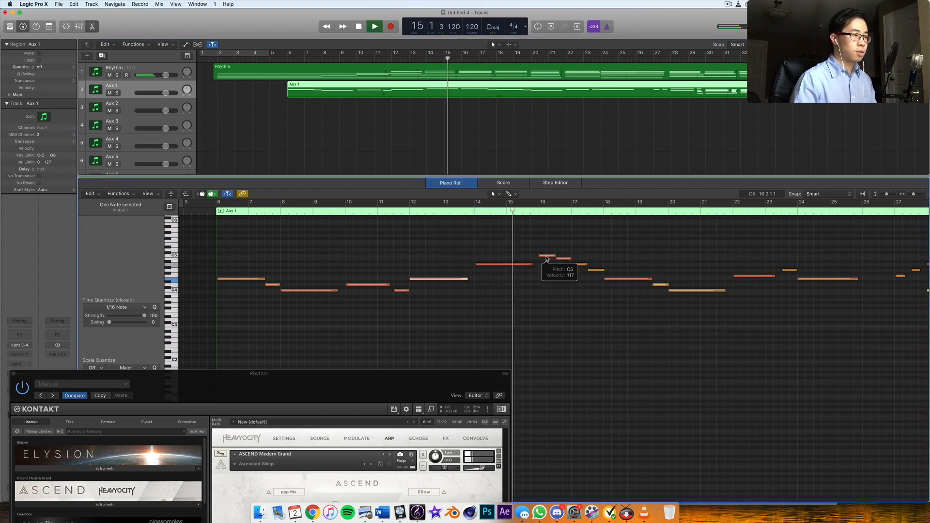
{"action": "left_click_drag", "start_coordinate": [546, 262], "coordinate": [566, 256]}
{"action": "key", "text": "space"}
- Play the melody again from before bar 14 and raise the long note at bar 20 to E4
{"action": "left_click", "coordinate": [461, 212]}
{"action": "key", "text": "space"}
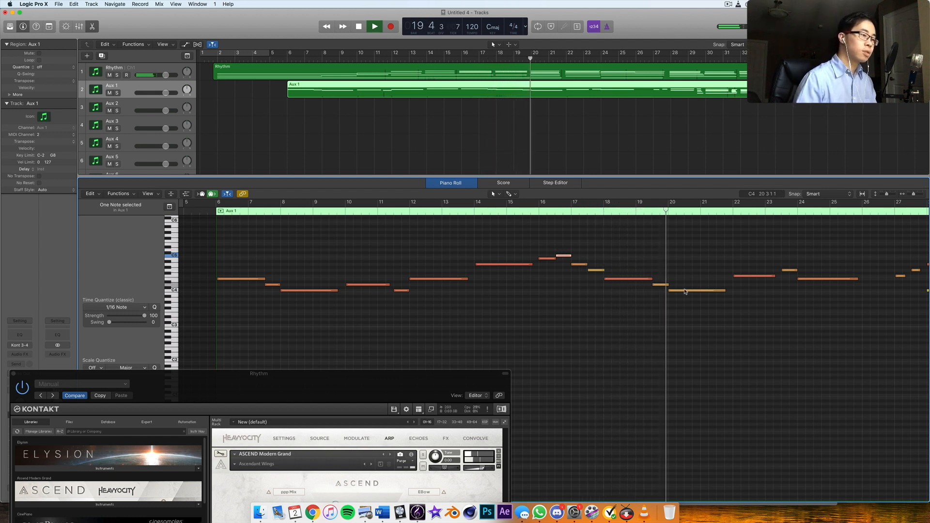
{"action": "key", "text": "space"}
{"action": "left_click_drag", "start_coordinate": [672, 292], "coordinate": [664, 270]}
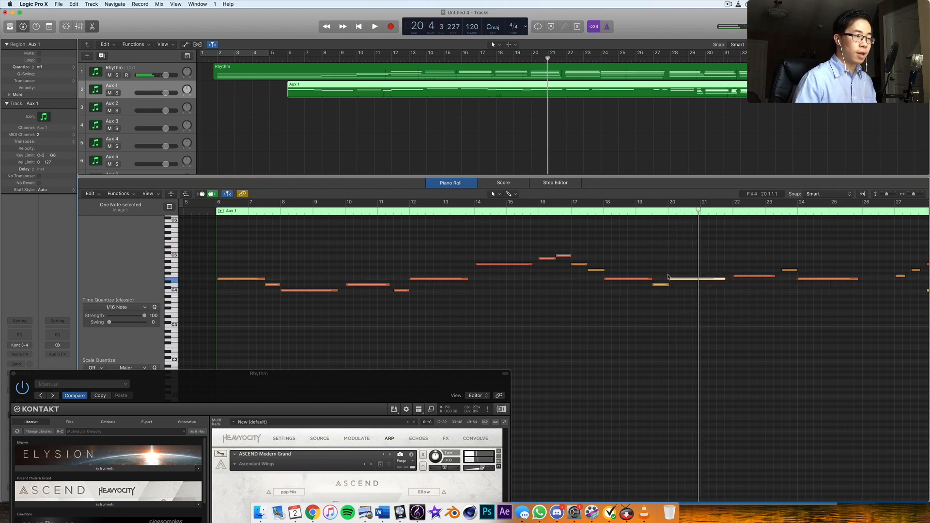
- Play from just before bar 18 and lower the note at bar 22 to C4
{"action": "left_click", "coordinate": [595, 211]}
{"action": "key", "text": "space"}
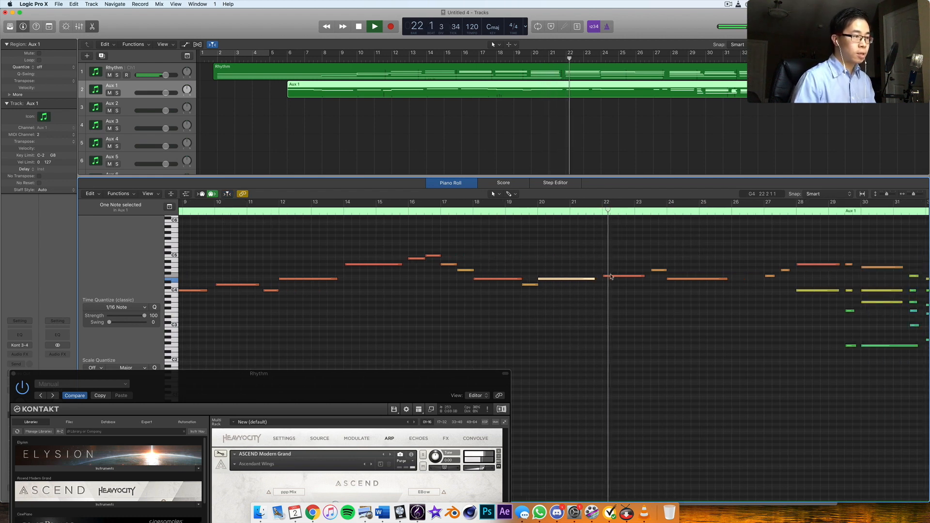
{"action": "key", "text": "space"}
{"action": "left_click_drag", "start_coordinate": [611, 279], "coordinate": [611, 293]}
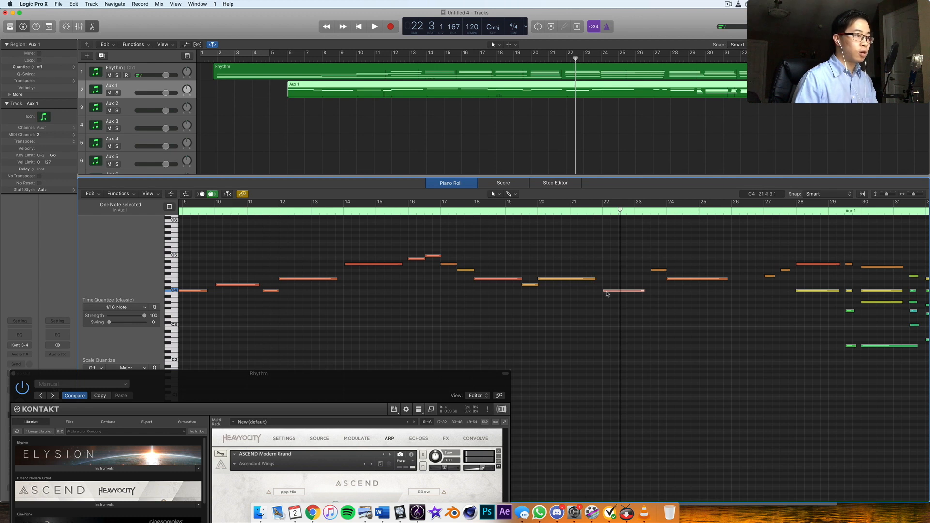
- Listen to the passage around bars 21 to 24, then show the Rhythm region's notes and replay from just before bar 20
{"action": "scroll", "coordinate": [610, 292], "scroll_direction": "right", "scroll_amount": 10}
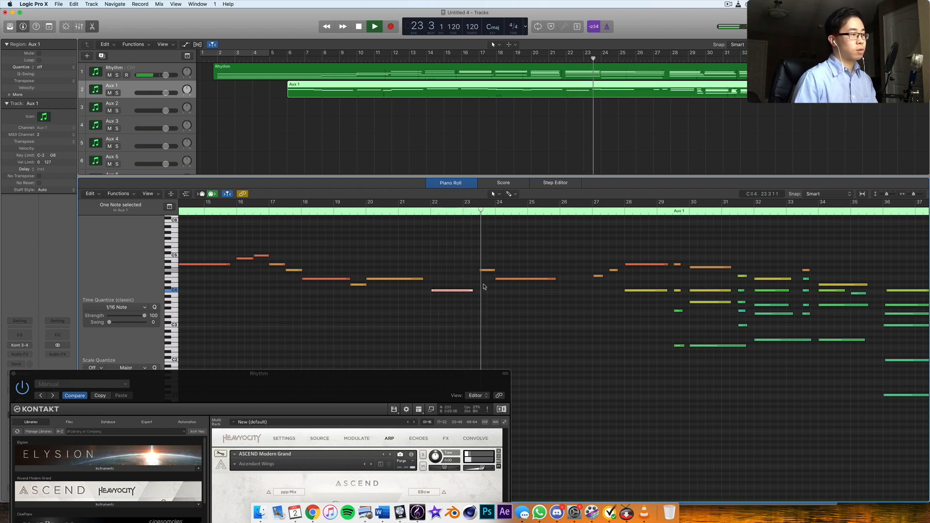
{"action": "mouse_move", "coordinate": [489, 273]}
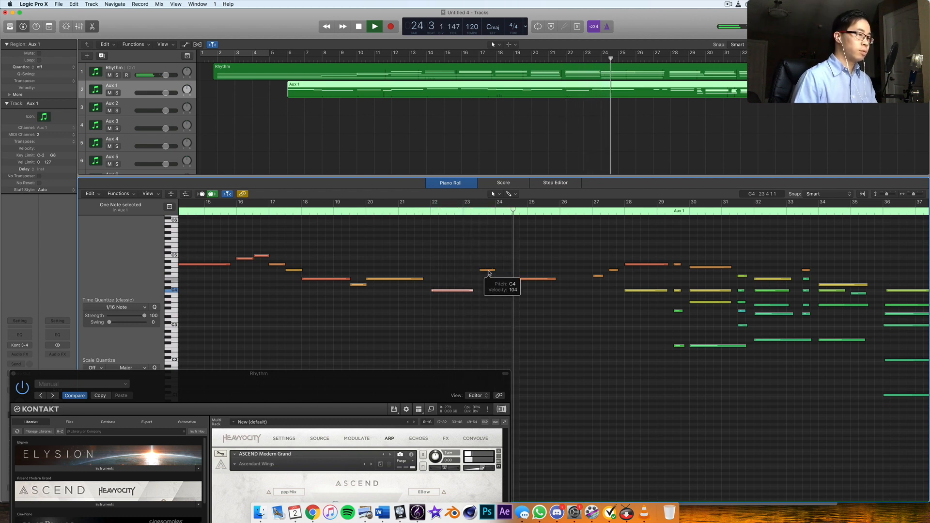
{"action": "left_click", "coordinate": [417, 210]}
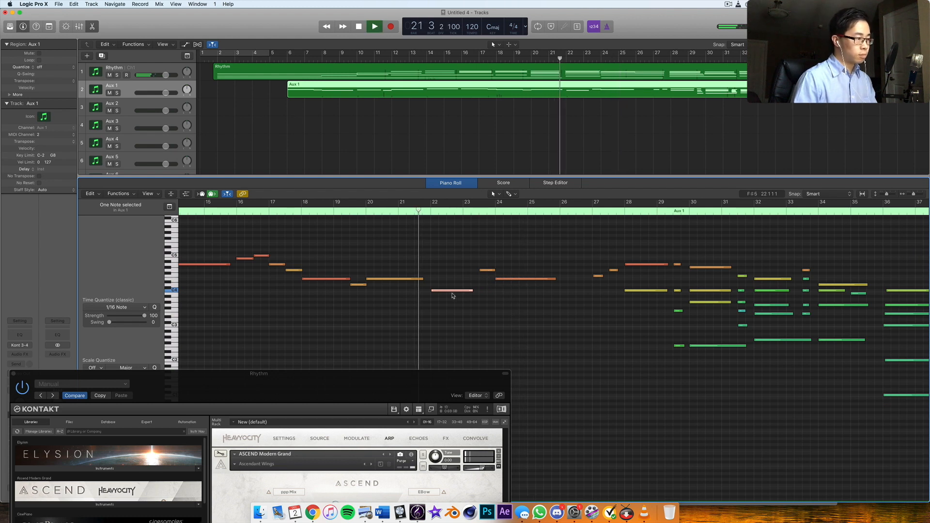
{"action": "key", "text": "space"}
{"action": "left_click", "coordinate": [494, 72]}
{"action": "left_click", "coordinate": [366, 209]}
{"action": "key", "text": "space"}
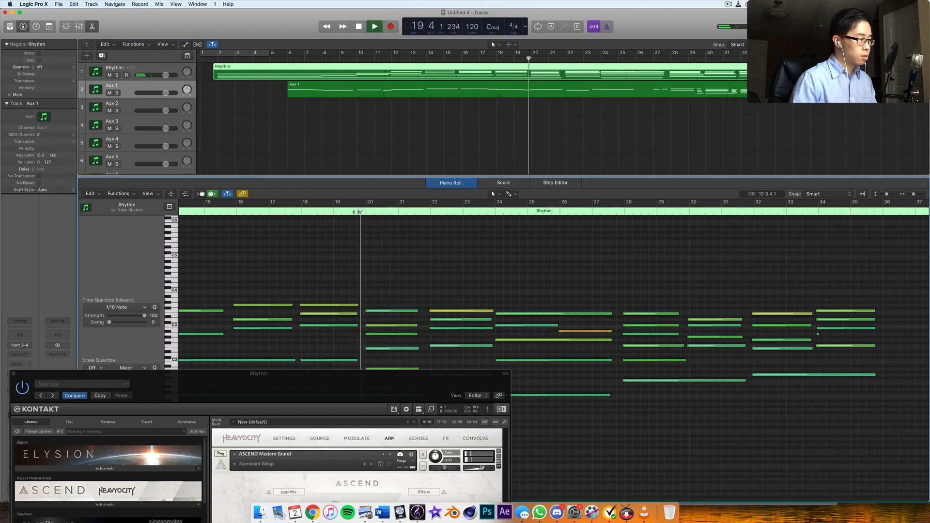
- Duplicate the short G4 note before bar 24 to the start of bar 23 in Aux 1, lower it to B3, and shorten the preceding C4
{"action": "left_click_drag", "start_coordinate": [387, 384], "coordinate": [255, 419]}
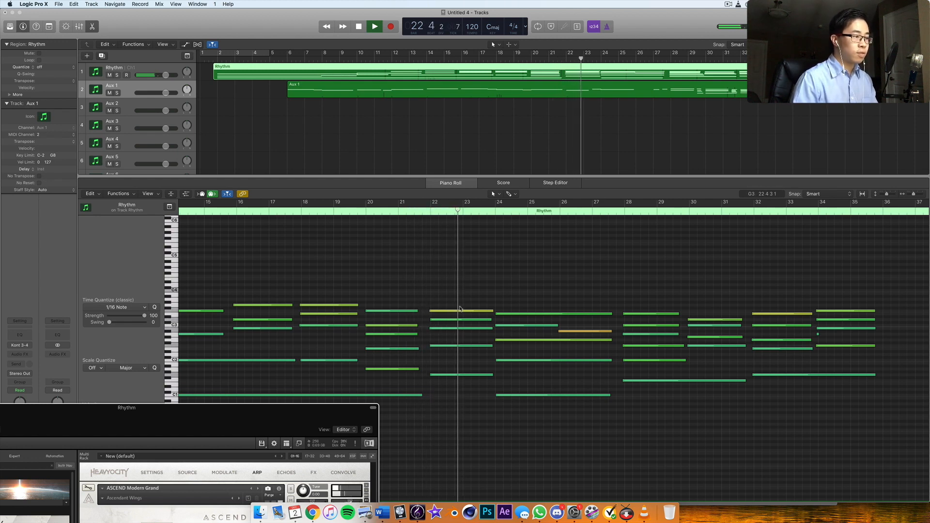
{"action": "left_click", "coordinate": [595, 91]}
{"action": "key", "text": "space"}
{"action": "left_click", "coordinate": [489, 270]}
{"action": "left_click", "coordinate": [458, 211]}
{"action": "key", "text": "super+v"}
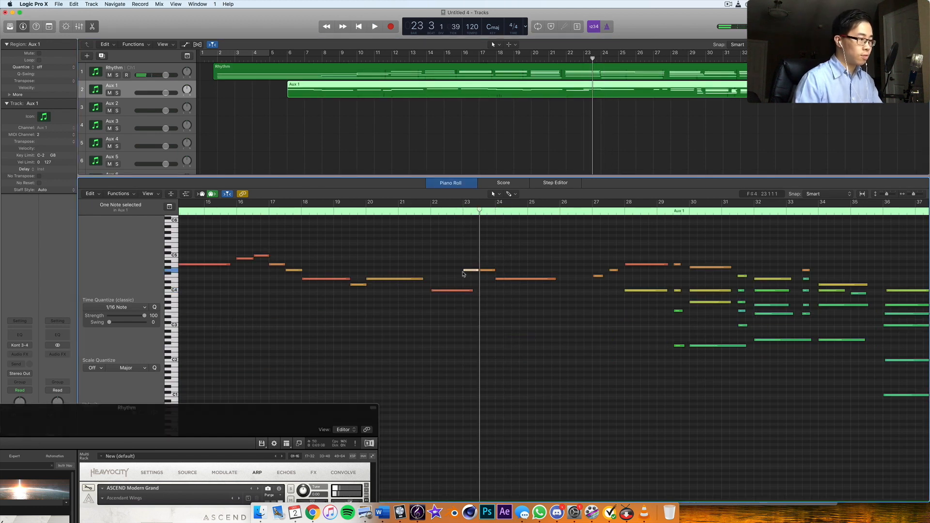
{"action": "left_click_drag", "start_coordinate": [468, 273], "coordinate": [464, 293]}
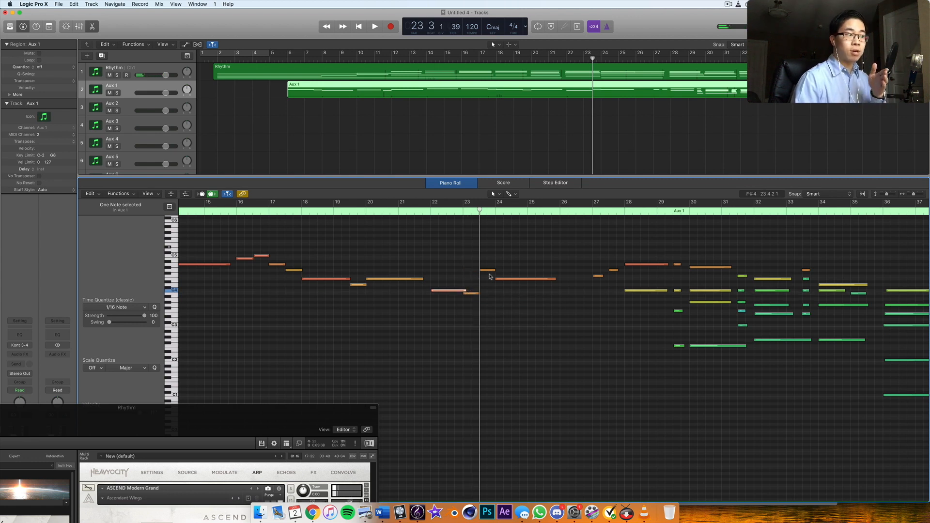
- Listen to the melody from around bar 24, replay the passage around bars 26 to 30, and look over the Aux 1 notes
{"action": "scroll", "coordinate": [488, 272], "scroll_direction": "right", "scroll_amount": 1}
{"action": "left_click", "coordinate": [415, 205]}
{"action": "key", "text": "space"}
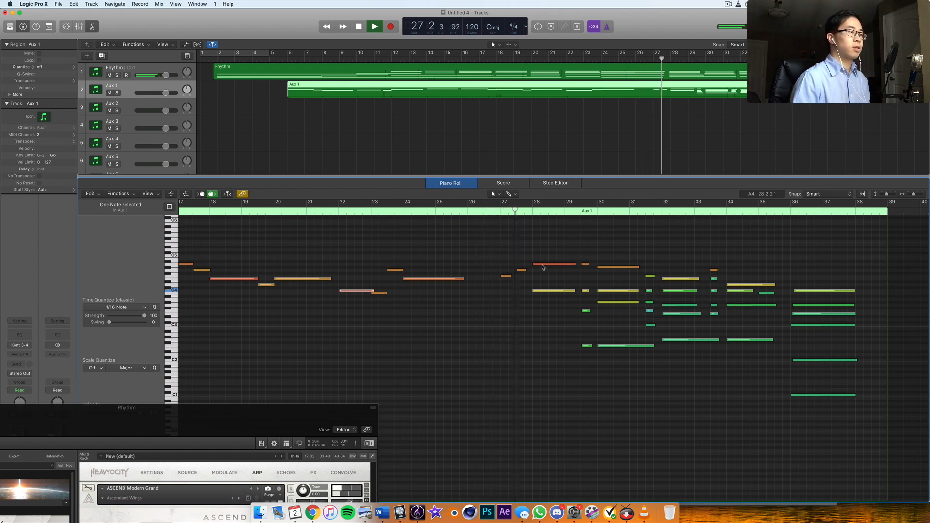
{"action": "key", "text": "space"}
{"action": "left_click_drag", "start_coordinate": [508, 254], "coordinate": [537, 294]}
{"action": "double_click", "coordinate": [484, 203]}
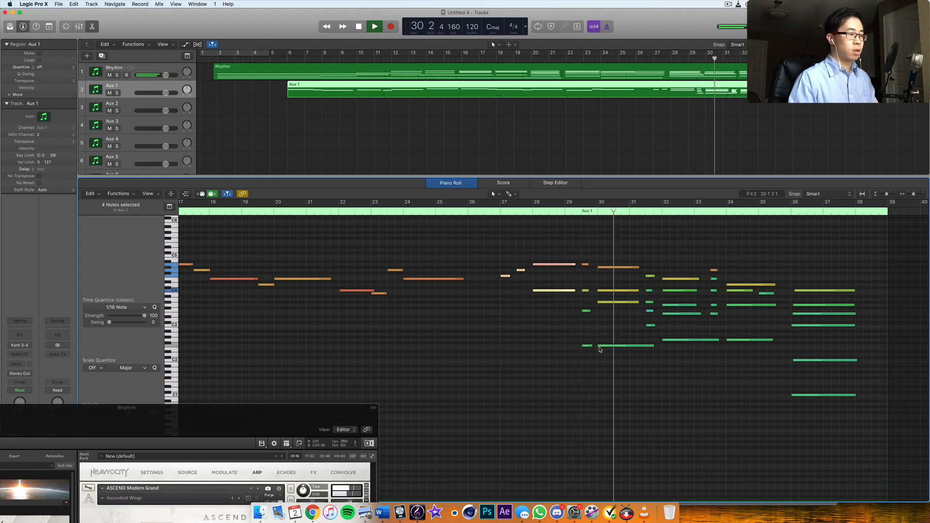
{"action": "key", "text": "space"}
{"action": "key", "text": "space"}
{"action": "left_click", "coordinate": [530, 315]}
{"action": "key", "text": "space"}
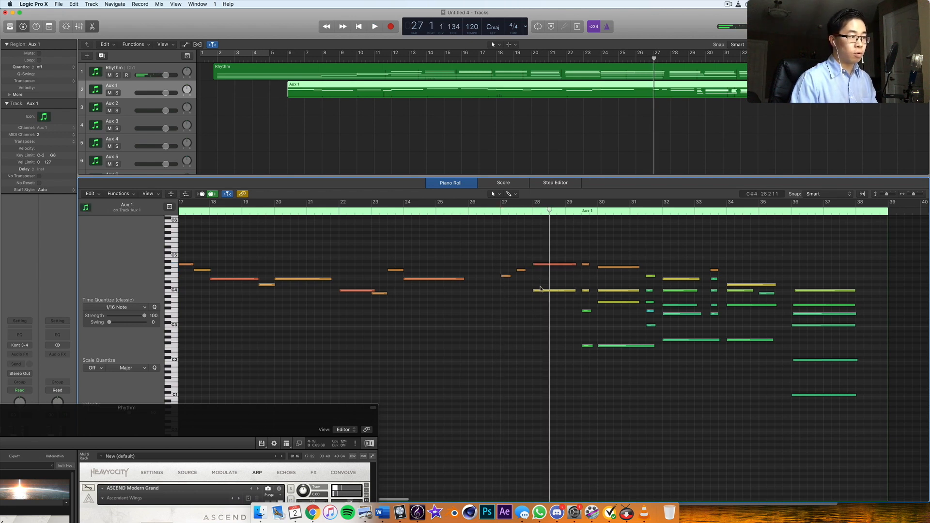
{"action": "scroll", "coordinate": [540, 289], "scroll_direction": "left", "scroll_amount": 10}
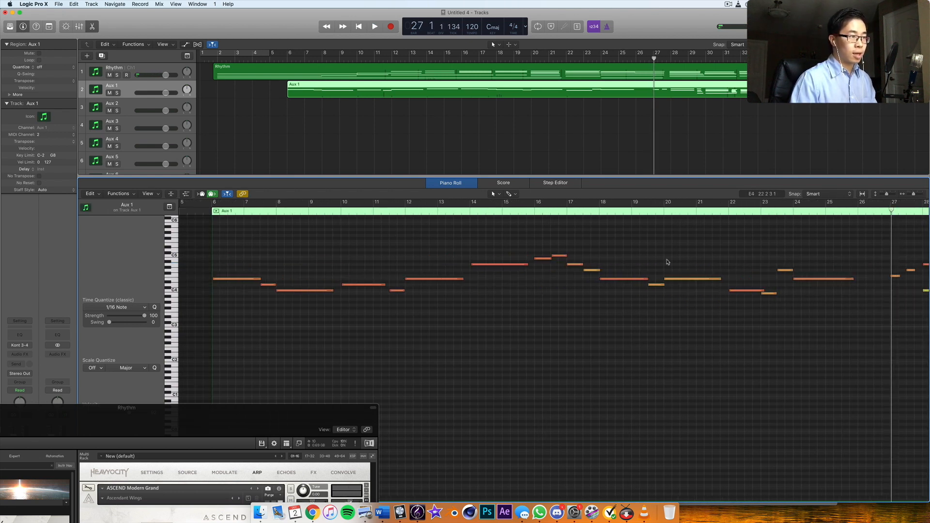
{"action": "scroll", "coordinate": [521, 325], "scroll_direction": "right", "scroll_amount": 10}
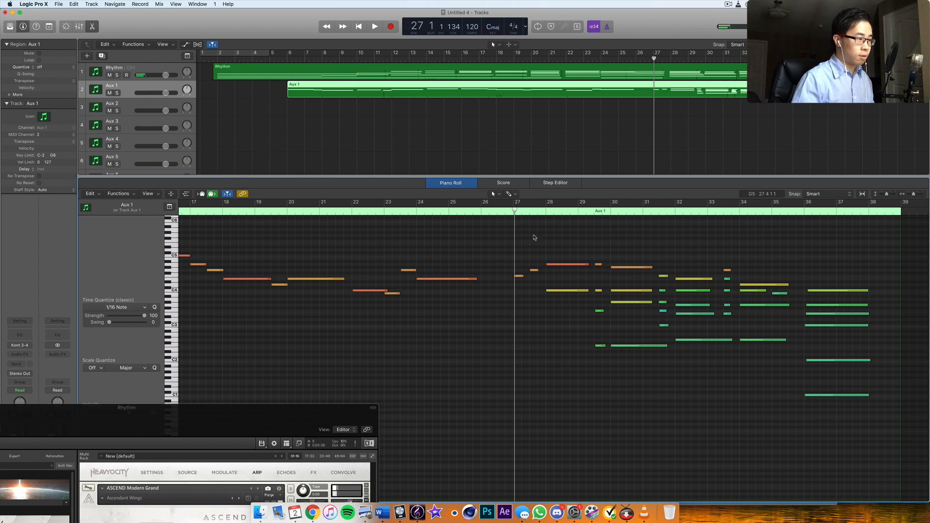
- Record a low octave on Aux 1 at bar 28, starting from bar 26 beat 4, and raise its notes to F1 and F2
{"action": "left_click", "coordinate": [511, 213]}
{"action": "left_click", "coordinate": [507, 213]}
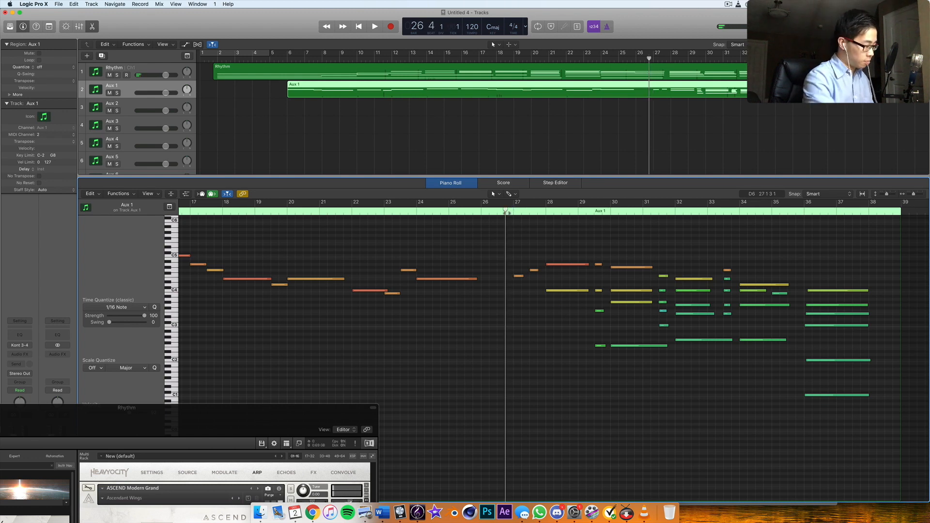
{"action": "key", "text": "space"}
{"action": "key", "text": "r"}
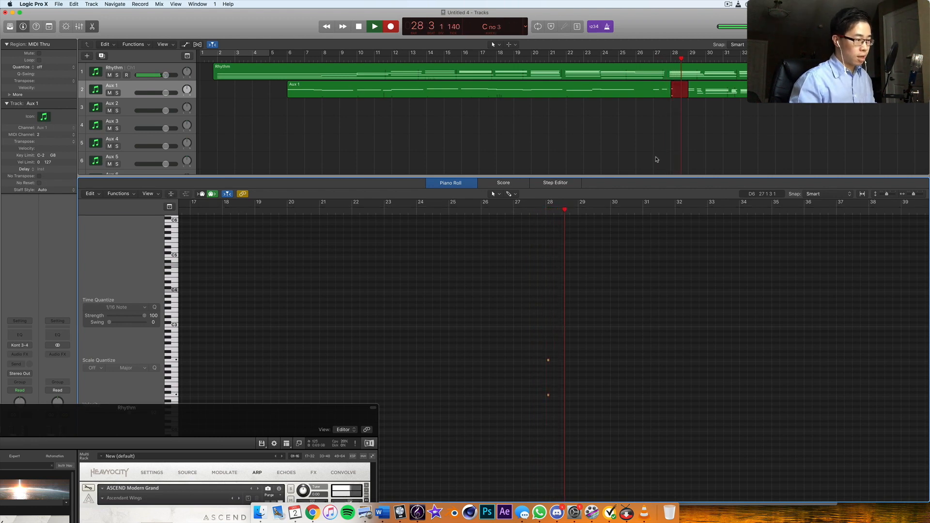
{"action": "key", "text": "space"}
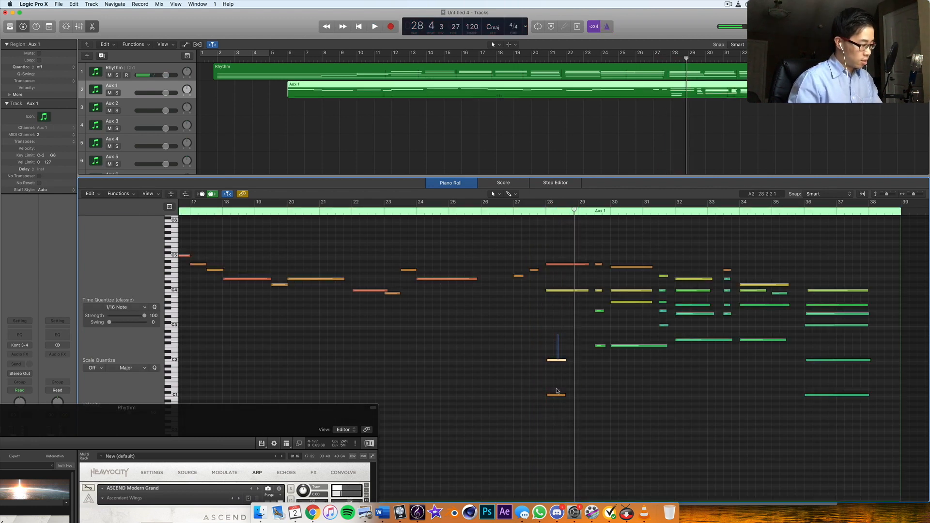
{"action": "left_click_drag", "start_coordinate": [558, 362], "coordinate": [555, 347]}
- Set the velocity of the low F1 and F2 notes at bar 28 to 80 while playing from just before bar 27
{"action": "double_click", "coordinate": [503, 213]}
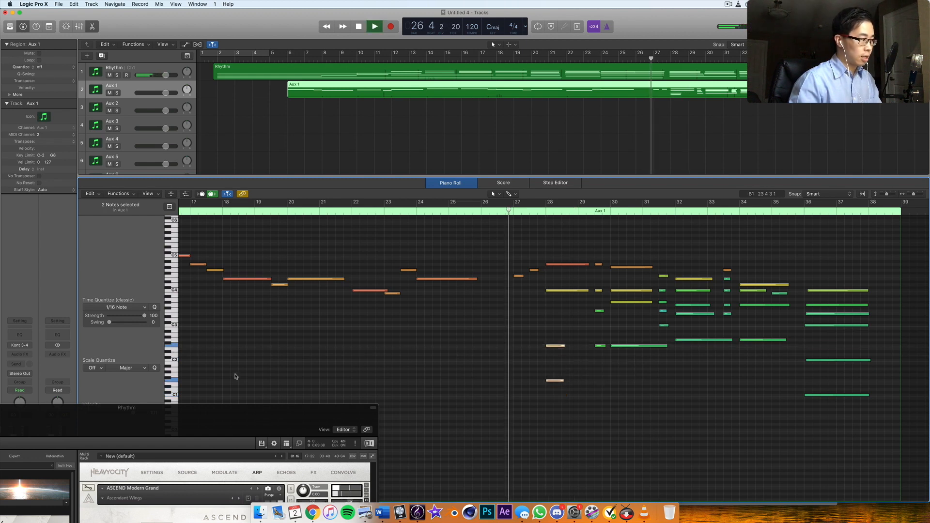
{"action": "left_click_drag", "start_coordinate": [204, 408], "coordinate": [179, 446]}
{"action": "left_click_drag", "start_coordinate": [125, 415], "coordinate": [124, 416]}
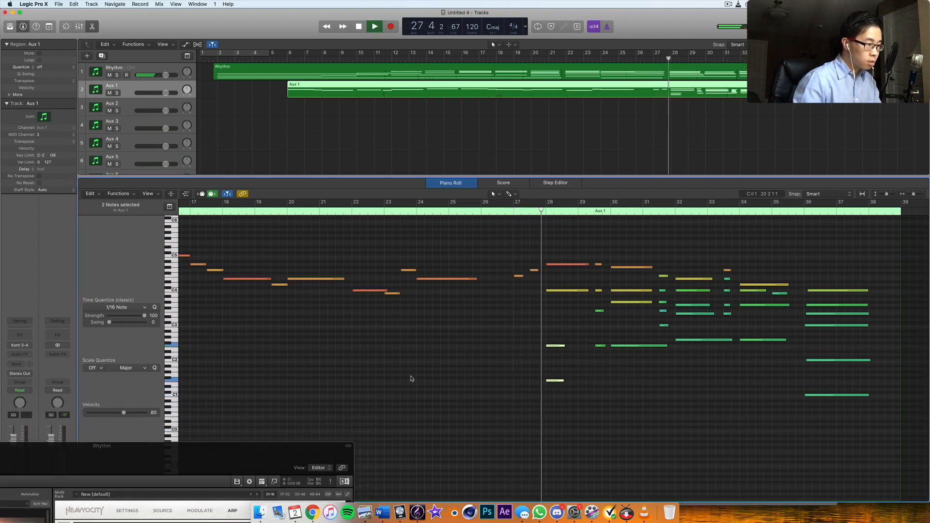
{"action": "key", "text": "space"}
- Copy the F2 note at bar 28 up to C3 and replay from bar 26 beat 4
{"action": "left_click", "coordinate": [559, 341]}
{"action": "double_click", "coordinate": [544, 210]}
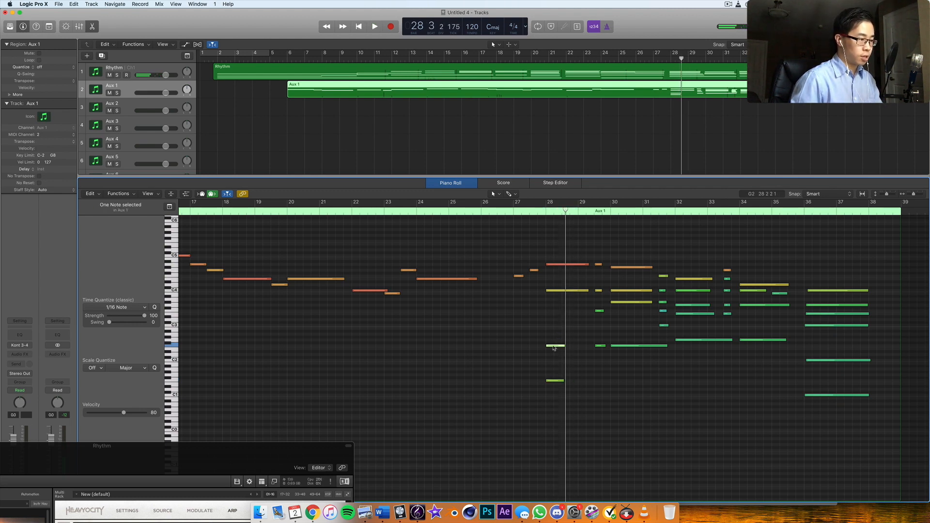
{"action": "left_click_drag", "start_coordinate": [554, 348], "coordinate": [550, 325]}
{"action": "key", "text": "space"}
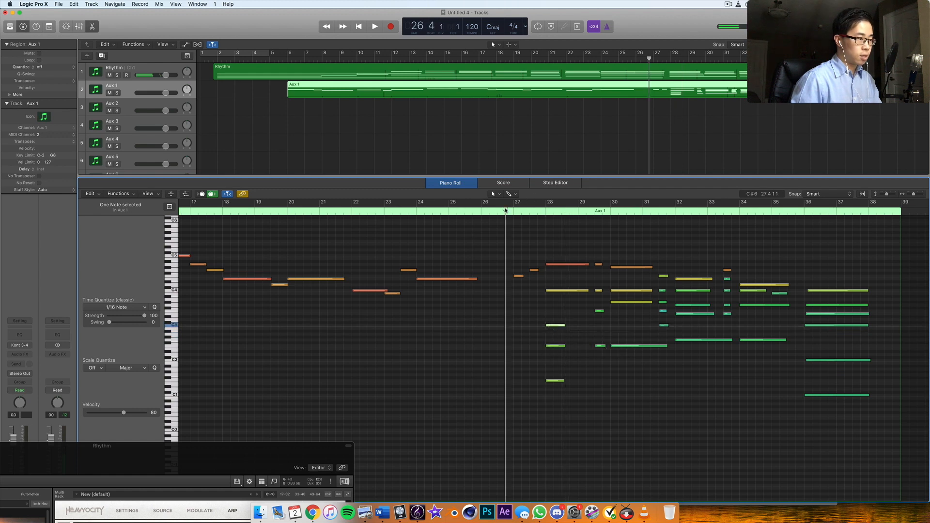
{"action": "key", "text": "space"}
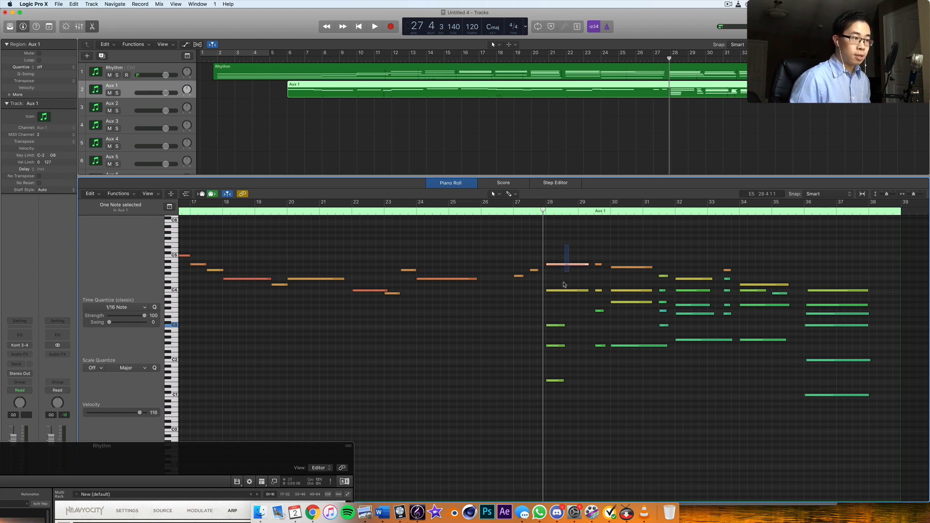
- Examine the bar 28 chord by selecting its upper notes, its low F octave and its C3 note
{"action": "left_click_drag", "start_coordinate": [560, 303], "coordinate": [560, 303]}
{"action": "scroll", "coordinate": [562, 303], "scroll_direction": "right", "scroll_amount": 1}
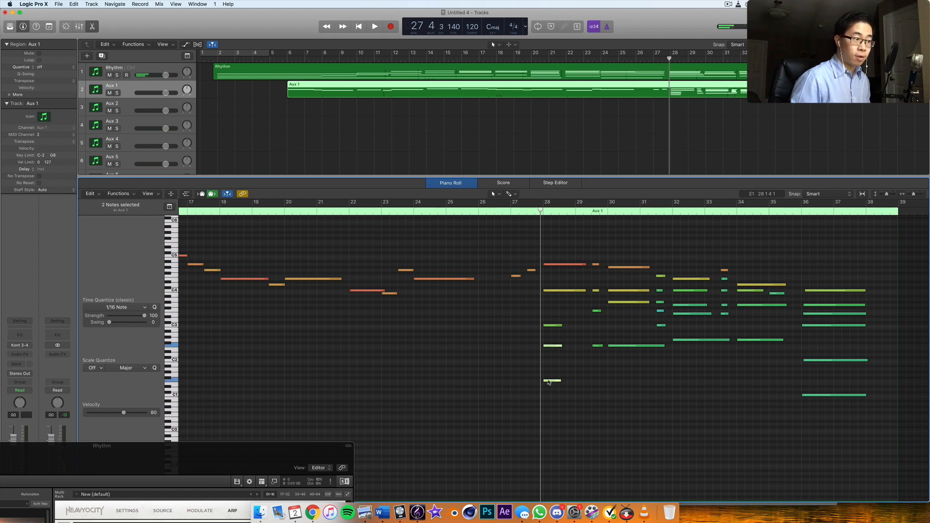
{"action": "scroll", "coordinate": [549, 339], "scroll_direction": "left", "scroll_amount": 1}
{"action": "scroll", "coordinate": [576, 318], "scroll_direction": "left", "scroll_amount": 1}
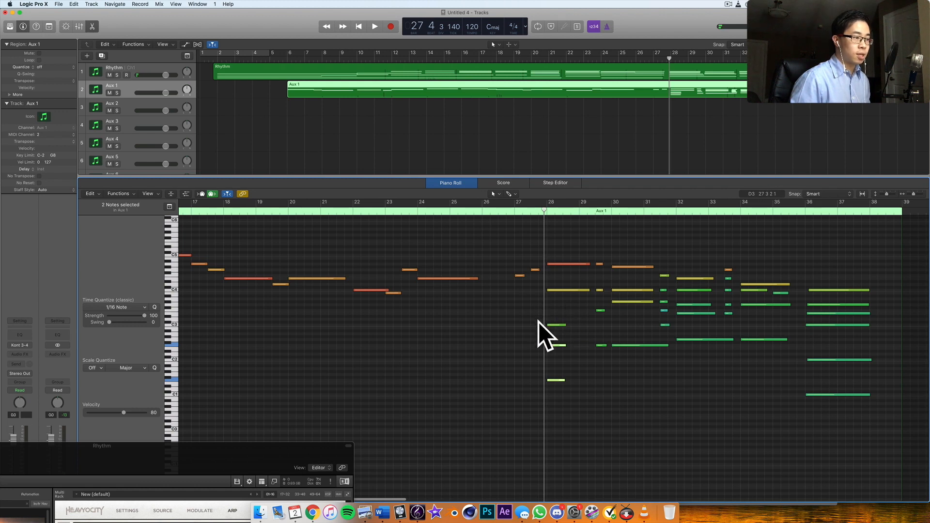
{"action": "left_click", "coordinate": [556, 324]}
{"action": "scroll", "coordinate": [556, 323], "scroll_direction": "right", "scroll_amount": 1}
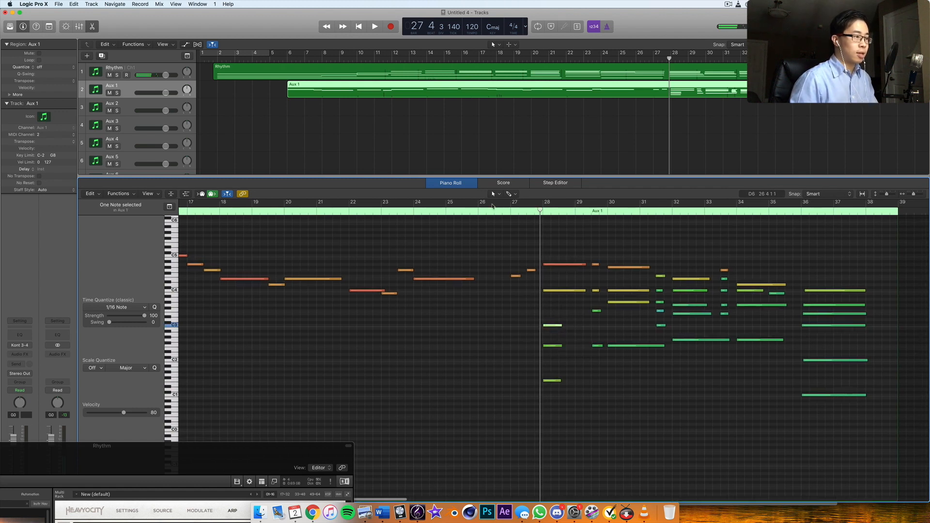
- Lengthen the C3, F2 and F1 notes at bar 28 to about the length of the upper chord notes, and replay the passage
{"action": "left_click", "coordinate": [494, 208]}
{"action": "key", "text": "space"}
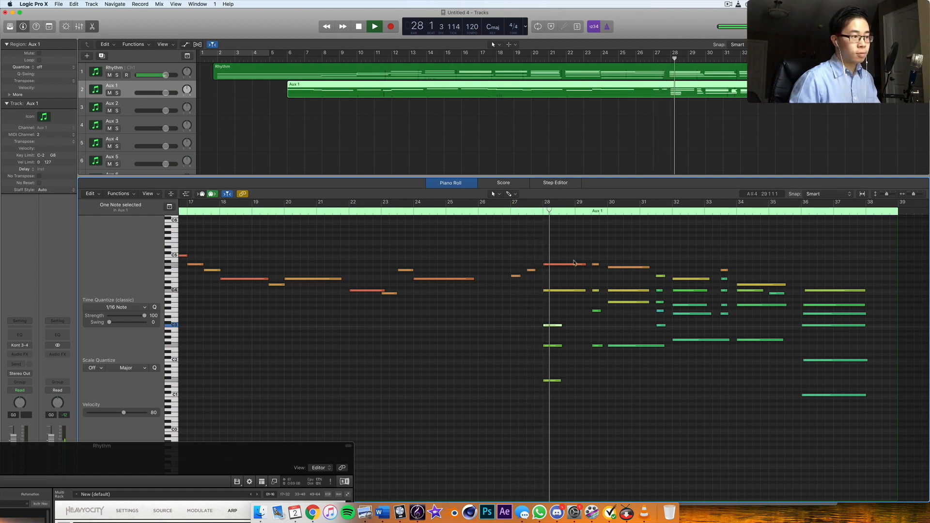
{"action": "left_click_drag", "start_coordinate": [545, 312], "coordinate": [576, 323]}
{"action": "key", "text": "space"}
{"action": "left_click", "coordinate": [536, 212]}
{"action": "key", "text": "space"}
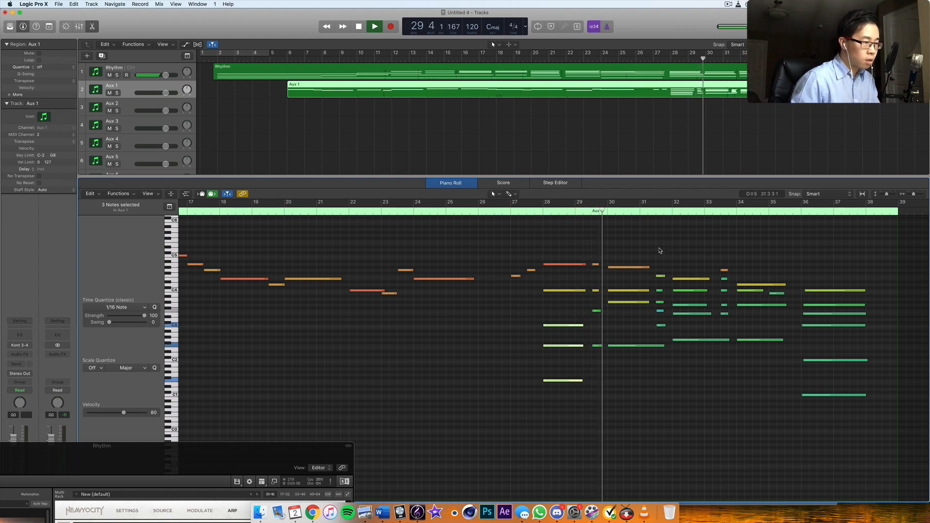
- Raise the short A4 note before bar 30 to C5, and play from just before bar 28 to the end of the region
{"action": "key", "text": "space"}
{"action": "left_click_drag", "start_coordinate": [594, 264], "coordinate": [595, 256]}
{"action": "left_click", "coordinate": [583, 213]}
{"action": "left_click", "coordinate": [533, 211]}
{"action": "key", "text": "space"}
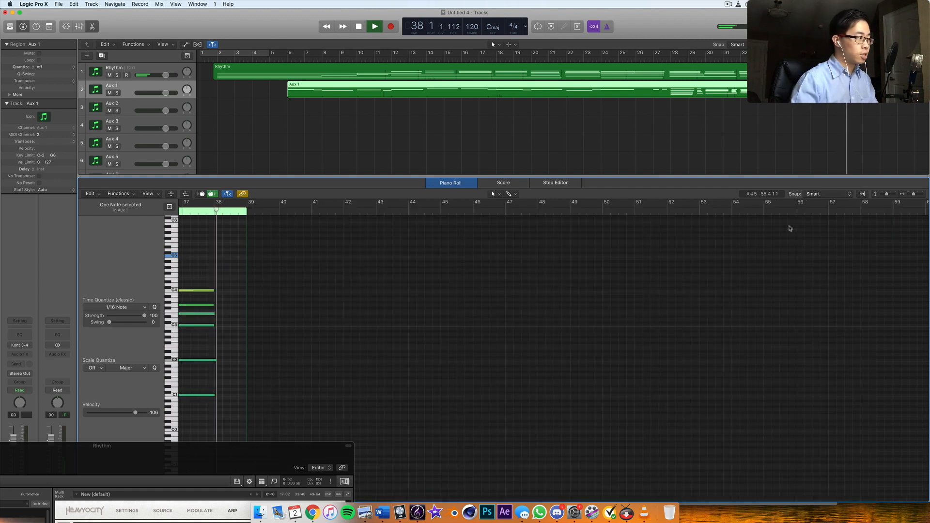
{"action": "key", "text": "space"}
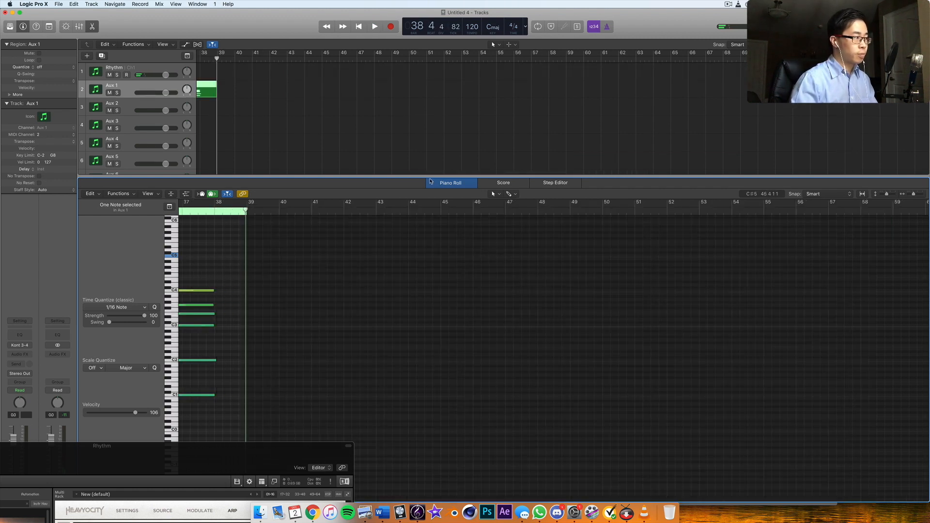
- Load ASCEND Modern Grand into the Kontakt rack and choose the Delicate Soft Sustains preset from the Ascended group
{"action": "scroll", "coordinate": [424, 82], "scroll_direction": "left", "scroll_amount": 15}
{"action": "left_click_drag", "start_coordinate": [255, 448], "coordinate": [719, 53]}
{"action": "scroll", "coordinate": [716, 159], "scroll_direction": "down", "scroll_amount": 2}
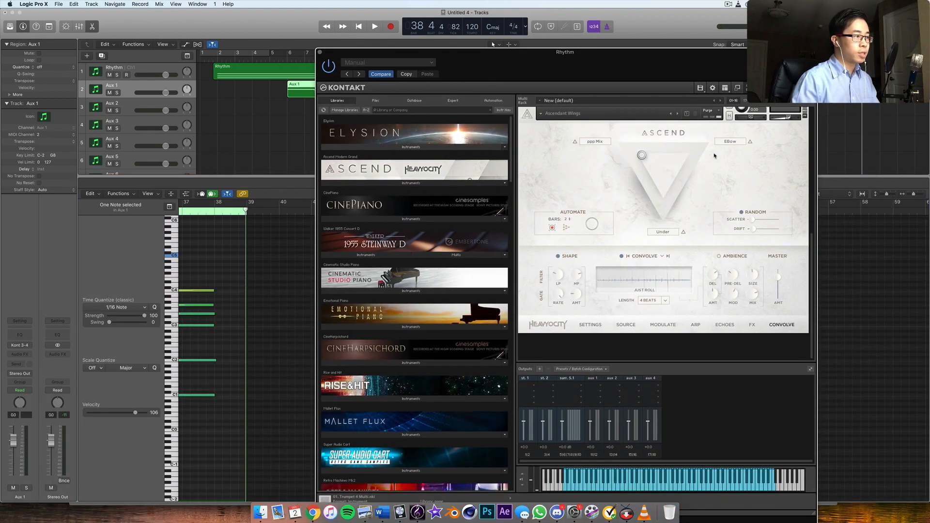
{"action": "scroll", "coordinate": [408, 164], "scroll_direction": "down", "scroll_amount": 2}
{"action": "left_click", "coordinate": [408, 158]}
{"action": "left_click_drag", "start_coordinate": [356, 166], "coordinate": [628, 144]}
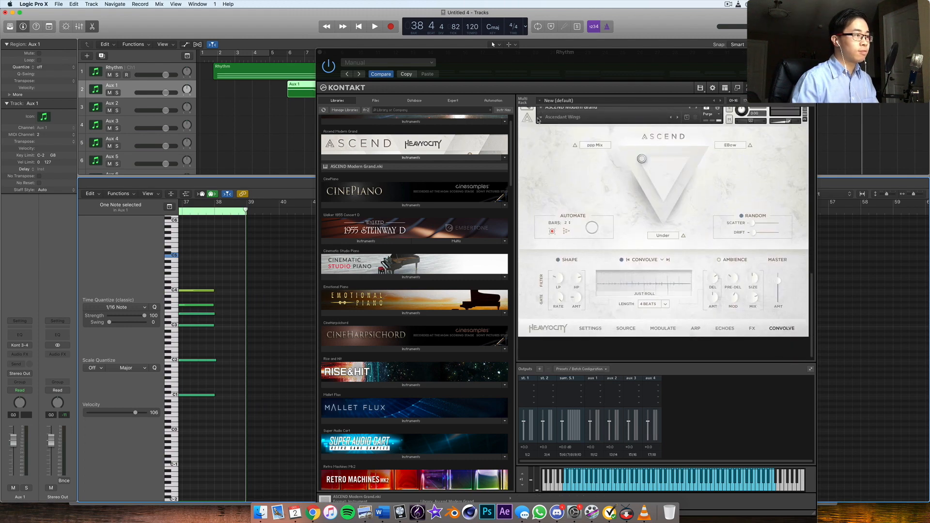
{"action": "left_click", "coordinate": [539, 119]}
{"action": "mouse_move", "coordinate": [556, 125]}
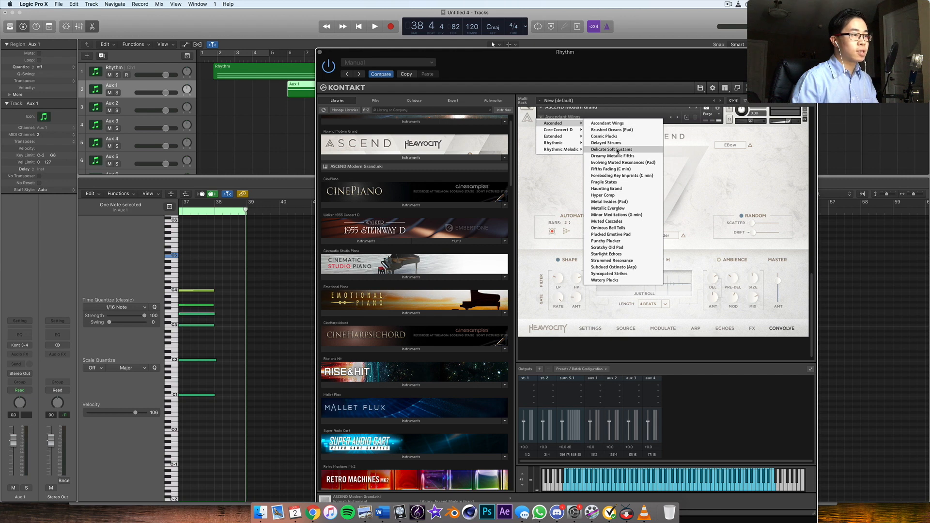
- Rename the Aux 1 track to Melody and select the Aux 2 track
{"action": "double_click", "coordinate": [113, 86]}
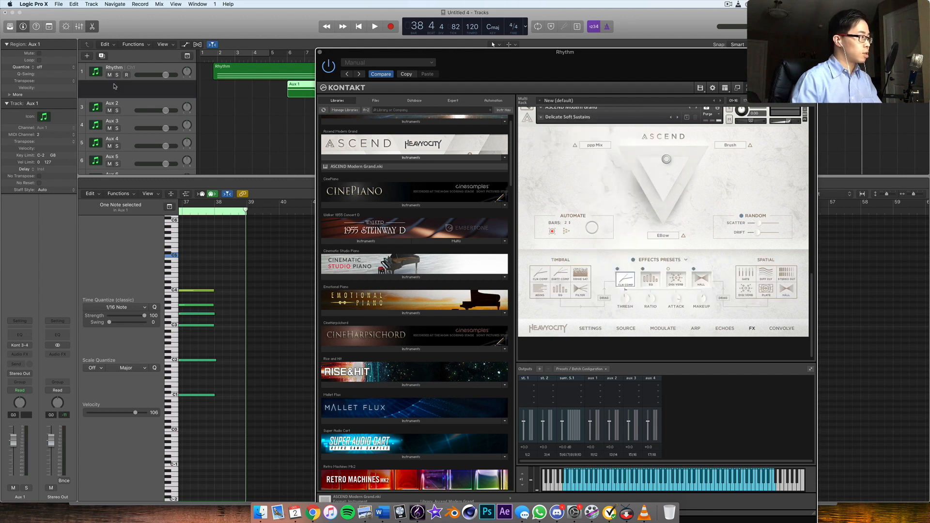
{"action": "type", "text": "Me"}
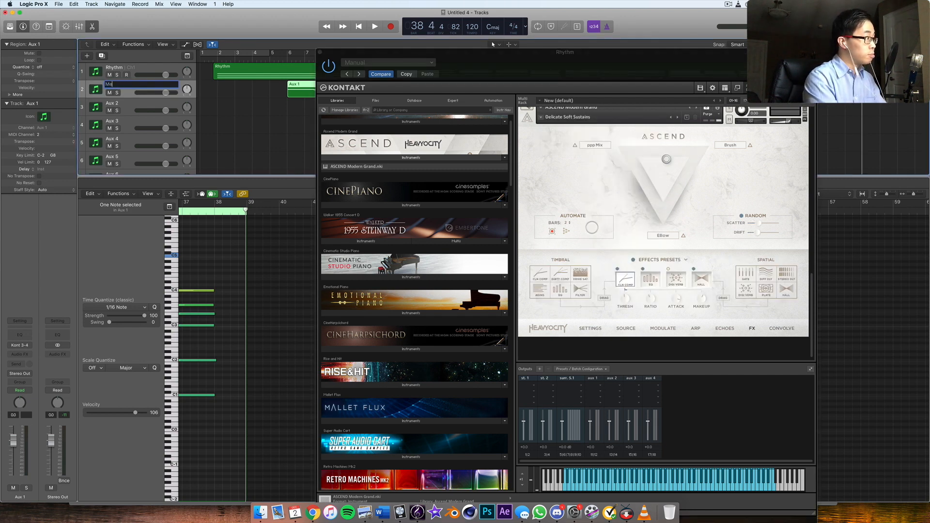
{"action": "type", "text": "lody"}
{"action": "key", "text": "Return"}
{"action": "left_click", "coordinate": [141, 105]}
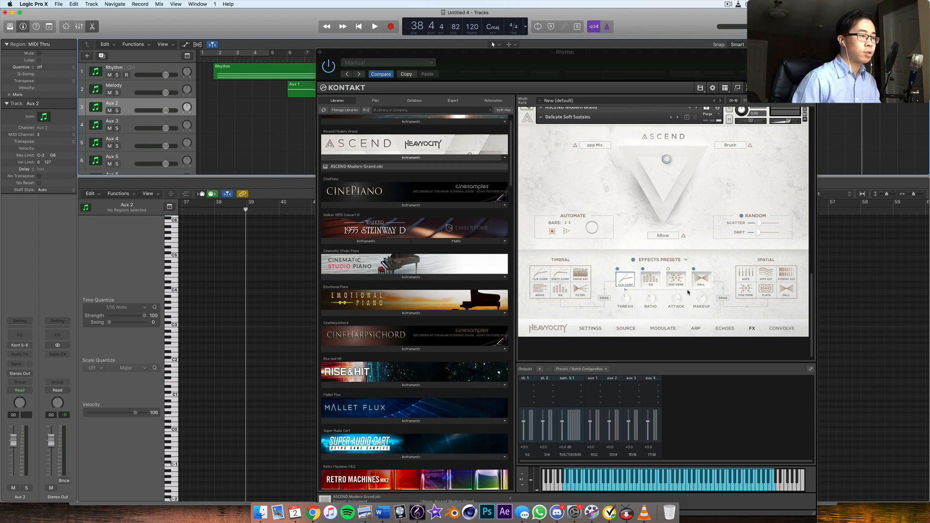
- Review the new instrument's effects and general settings, and change its sound source I to the piano's Room source
{"action": "left_click_drag", "start_coordinate": [678, 302], "coordinate": [675, 334]}
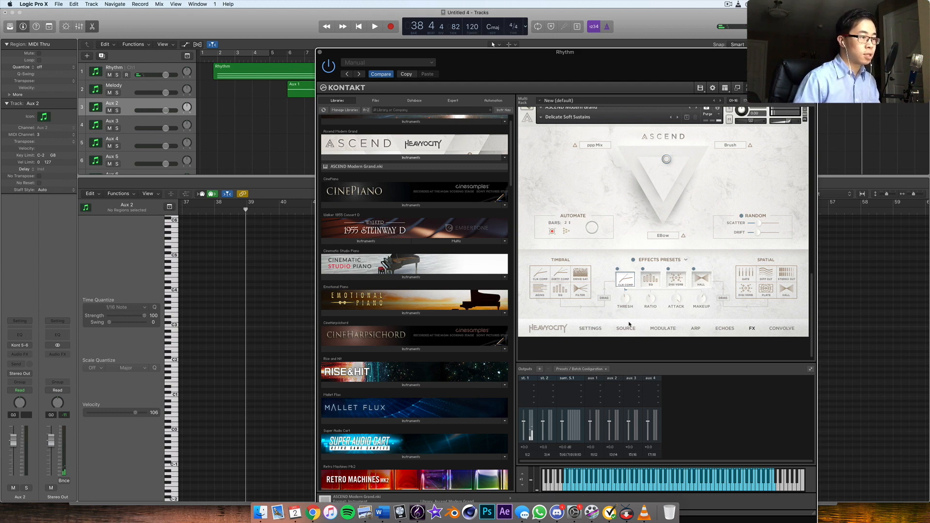
{"action": "left_click", "coordinate": [591, 330]}
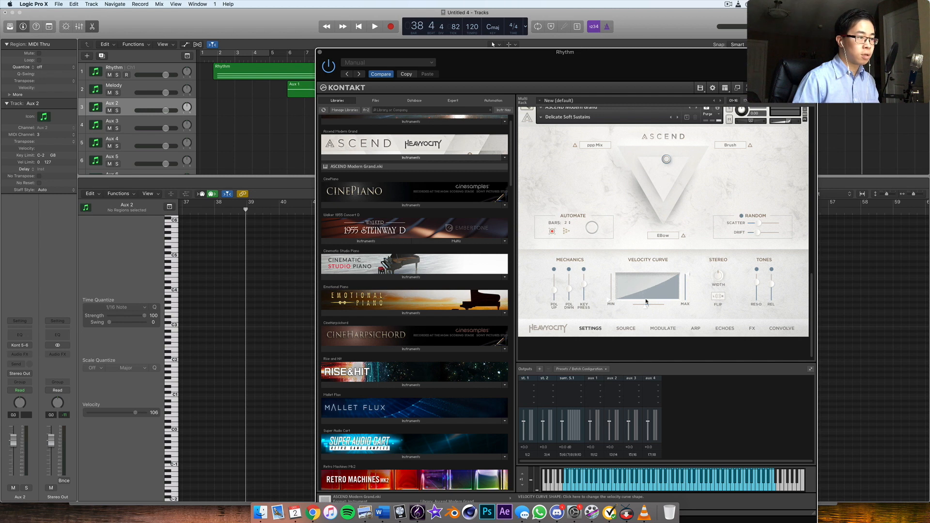
{"action": "left_click", "coordinate": [628, 329]}
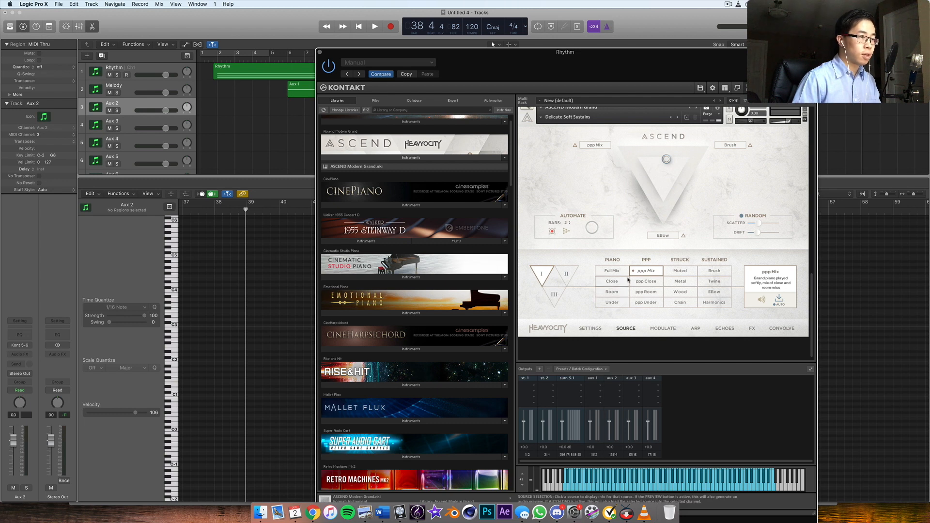
{"action": "left_click", "coordinate": [612, 292]}
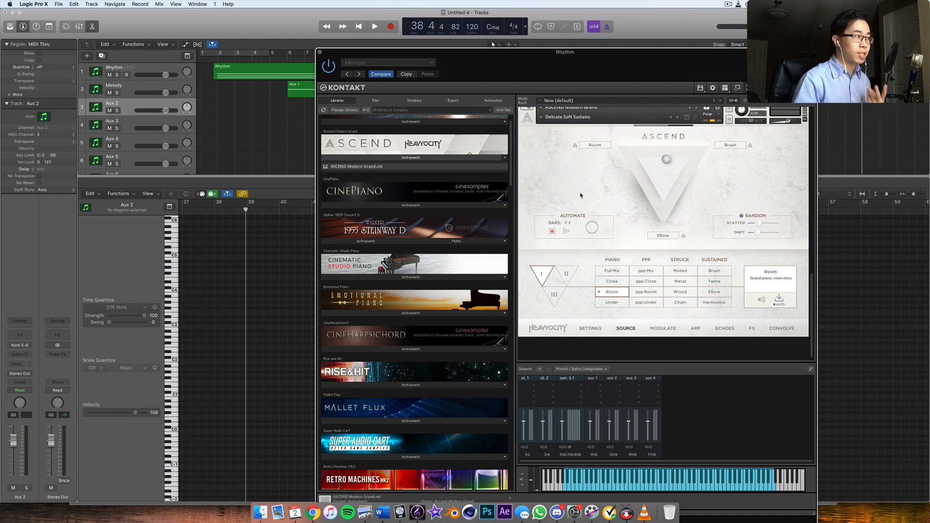
{"action": "left_click_drag", "start_coordinate": [535, 72], "coordinate": [485, 157]}
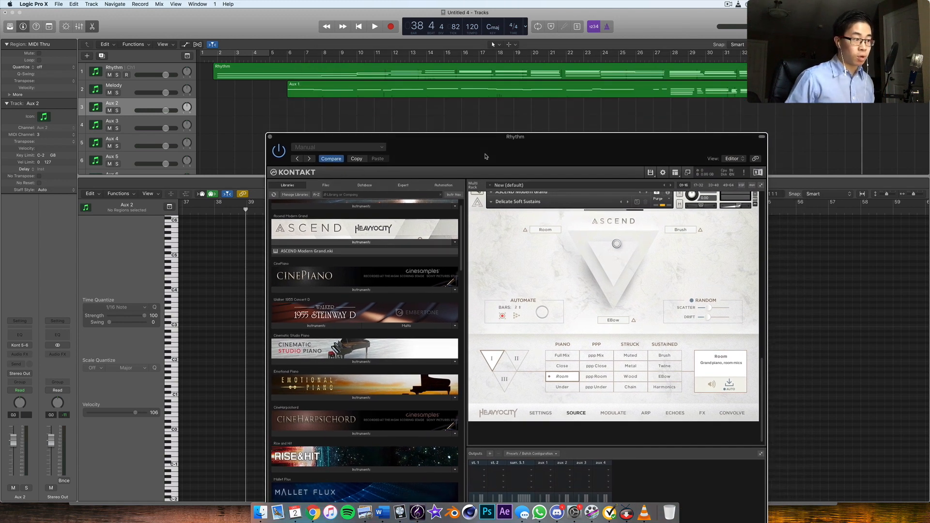
{"action": "left_click_drag", "start_coordinate": [486, 156], "coordinate": [475, 148]}
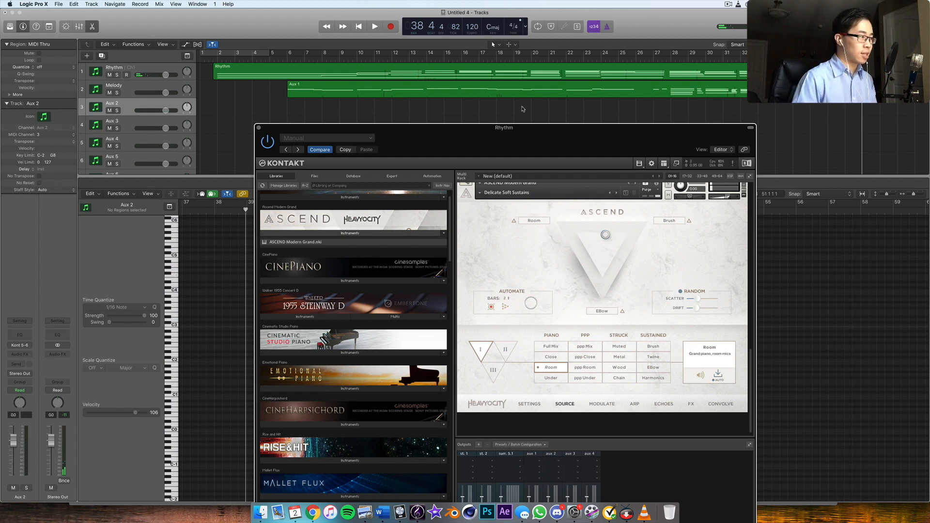
- Play the arrangement from about bar 5 to bar 17 with the Aux 2 track selected
{"action": "left_click", "coordinate": [294, 63]}
{"action": "key", "text": "space"}
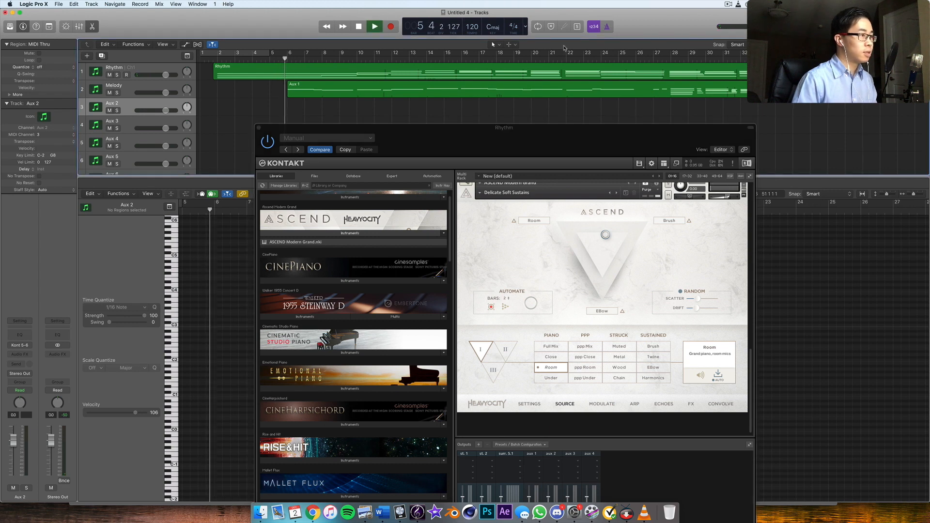
{"action": "key", "text": "Return"}
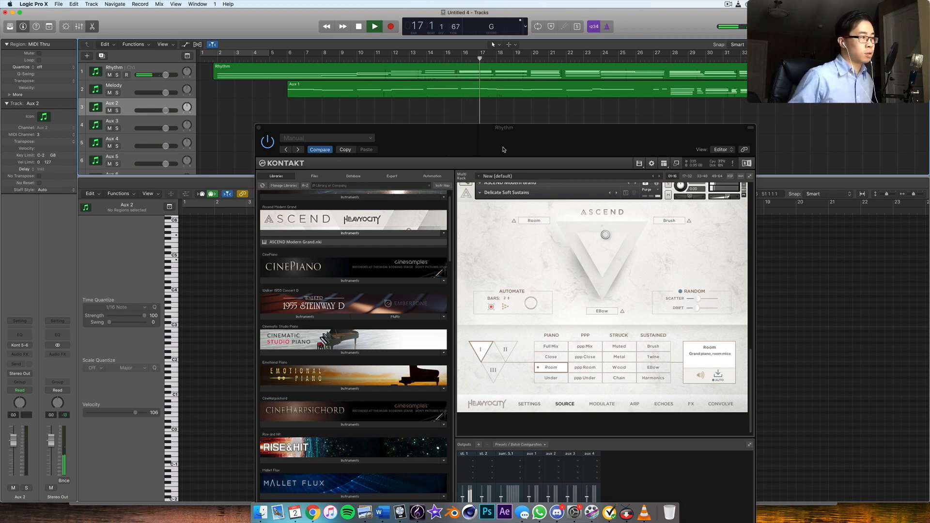
{"action": "key", "text": "space"}
- Open the Melody track's region, play from about bar 7, and move the Kontakt window clear of the piano roll
{"action": "left_click", "coordinate": [333, 85]}
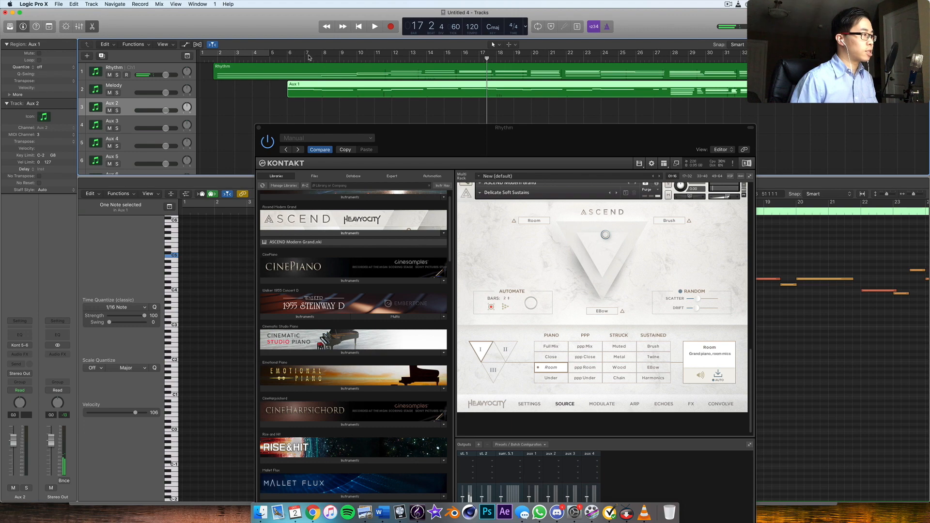
{"action": "left_click", "coordinate": [308, 59]}
{"action": "key", "text": "space"}
{"action": "left_click_drag", "start_coordinate": [426, 128], "coordinate": [15, 426]}
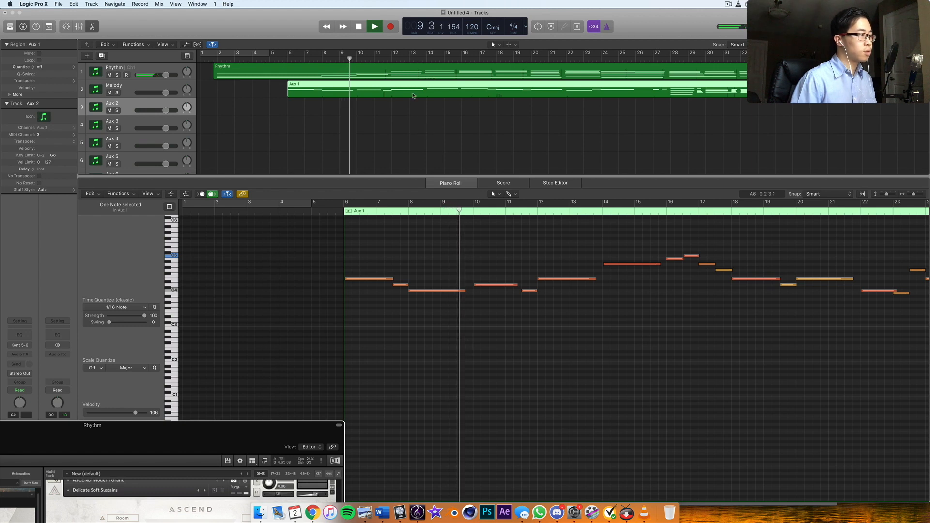
- In the Rhythm region, trim the starts of the C2 note and the E3 note above it to line up at bar 12
{"action": "left_click", "coordinate": [372, 75]}
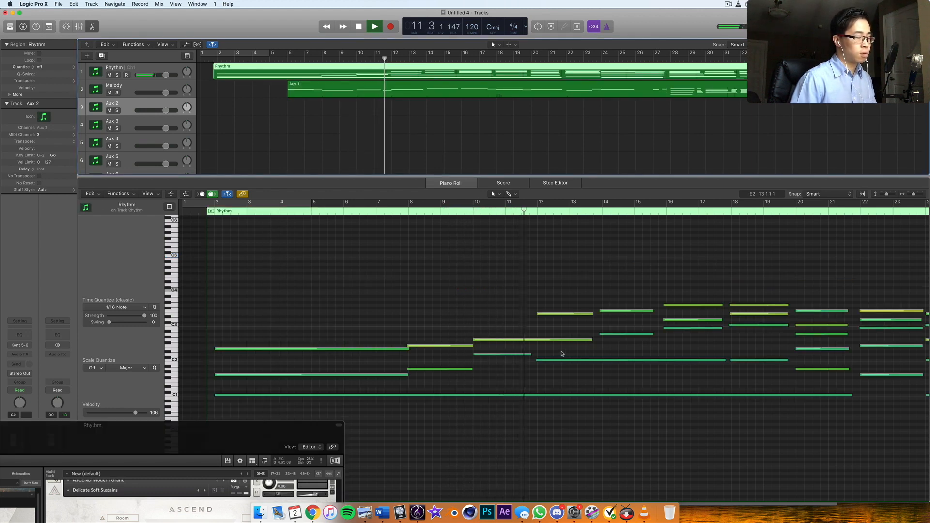
{"action": "left_click", "coordinate": [544, 360]}
{"action": "key", "text": "space"}
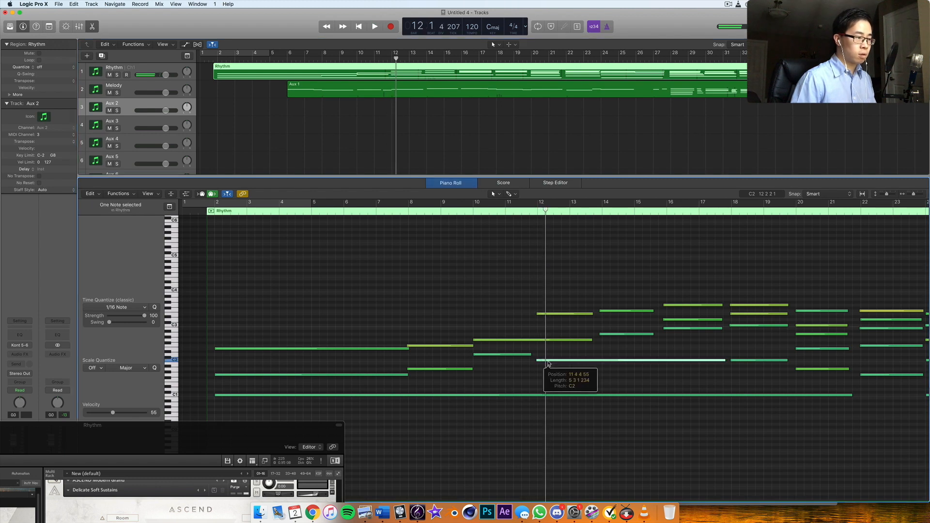
{"action": "left_click", "coordinate": [554, 320]}
{"action": "left_click", "coordinate": [557, 314]}
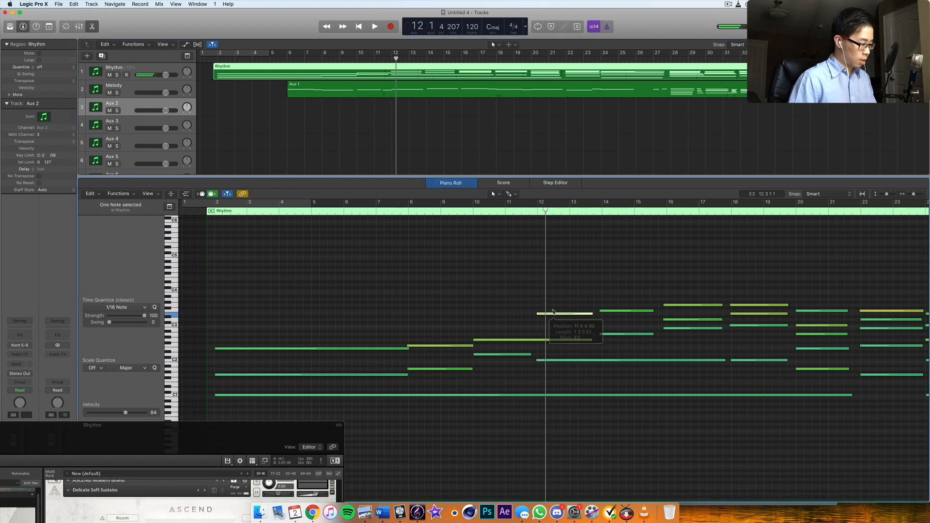
{"action": "left_click_drag", "start_coordinate": [553, 300], "coordinate": [551, 324]}
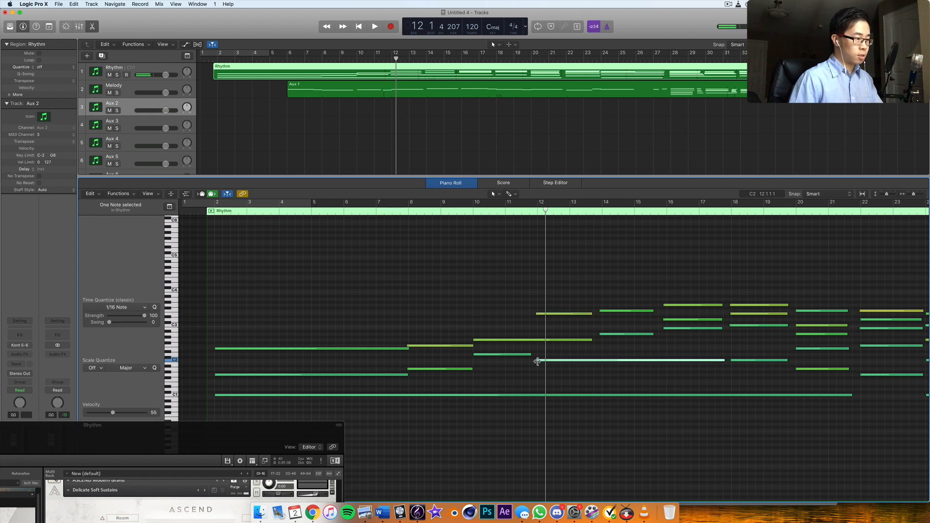
{"action": "left_click_drag", "start_coordinate": [536, 361], "coordinate": [539, 361]}
{"action": "left_click_drag", "start_coordinate": [536, 313], "coordinate": [538, 315]}
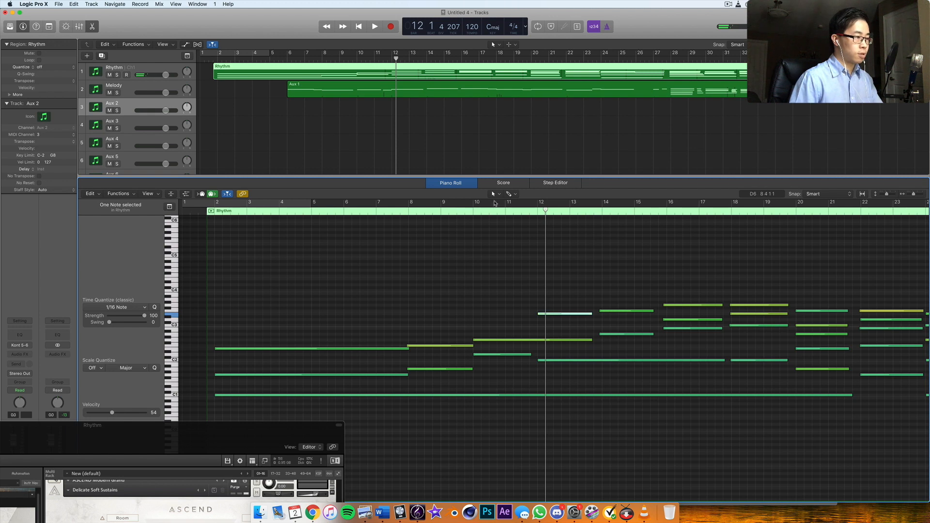
- Play the arrangement again from about bar 12 and bar 6, and return the playhead to the start
{"action": "key", "text": "space"}
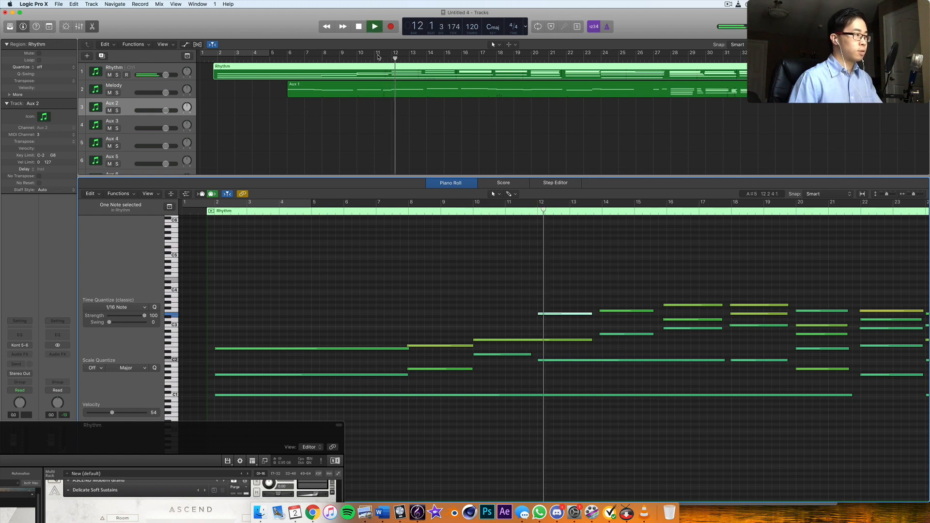
{"action": "left_click", "coordinate": [340, 59]}
{"action": "left_click", "coordinate": [282, 58]}
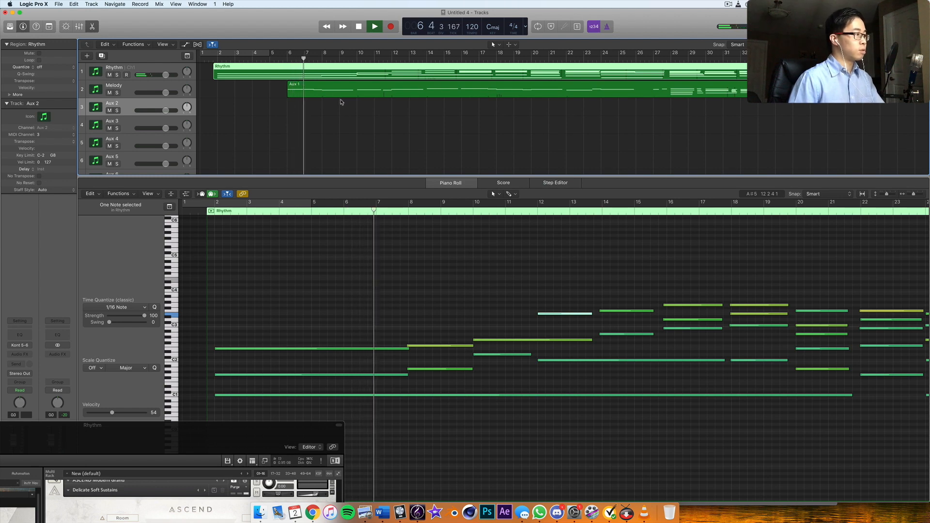
{"action": "key", "text": "space"}
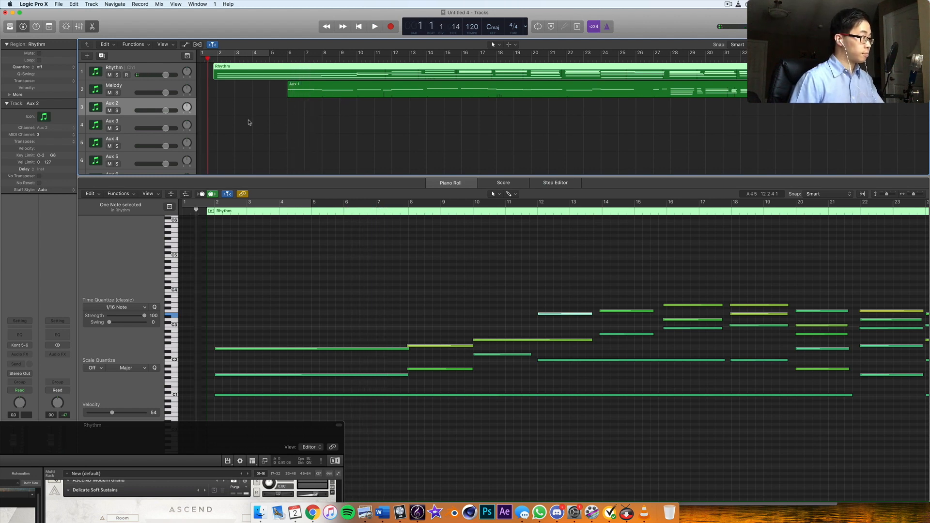
- Record the soft sustained layer on the Aux 2 track up to about bar 38
{"action": "left_click", "coordinate": [261, 98]}
{"action": "key", "text": "r"}
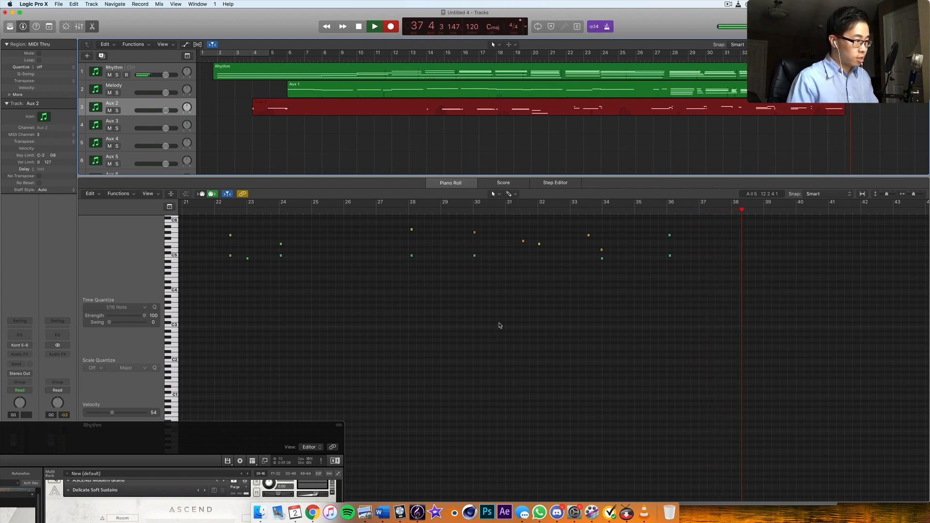
{"action": "key", "text": "space"}
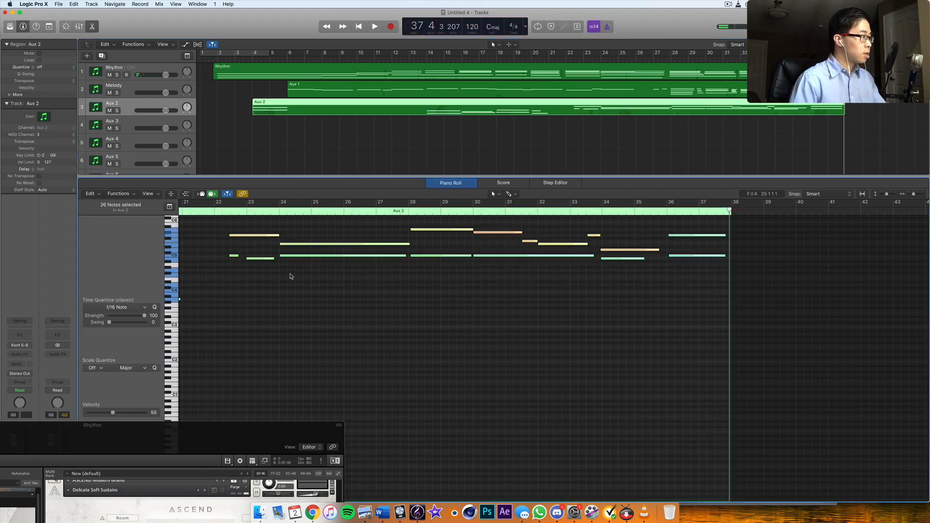
- Select all notes of the new Aux 2 recording and play it back from around bars 14 to 16
{"action": "left_click", "coordinate": [249, 229]}
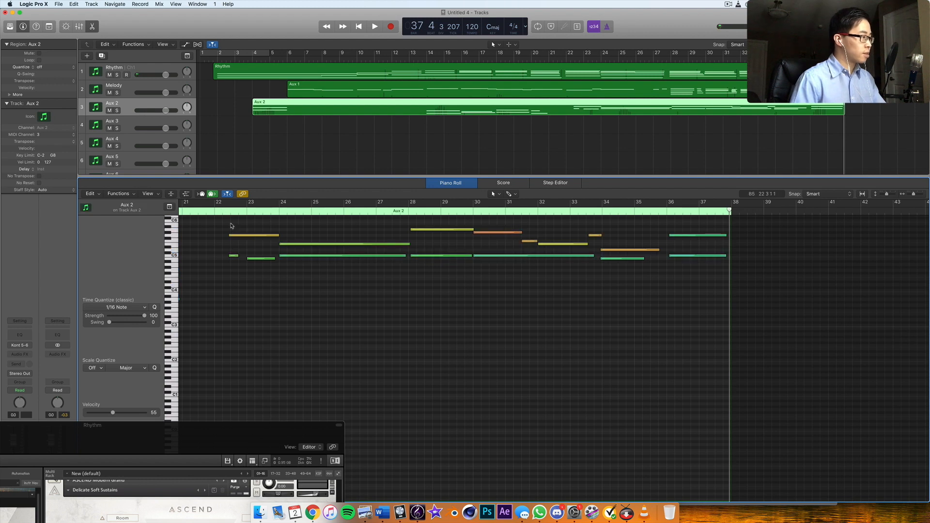
{"action": "key", "text": "super+a"}
{"action": "key", "text": "shift+space"}
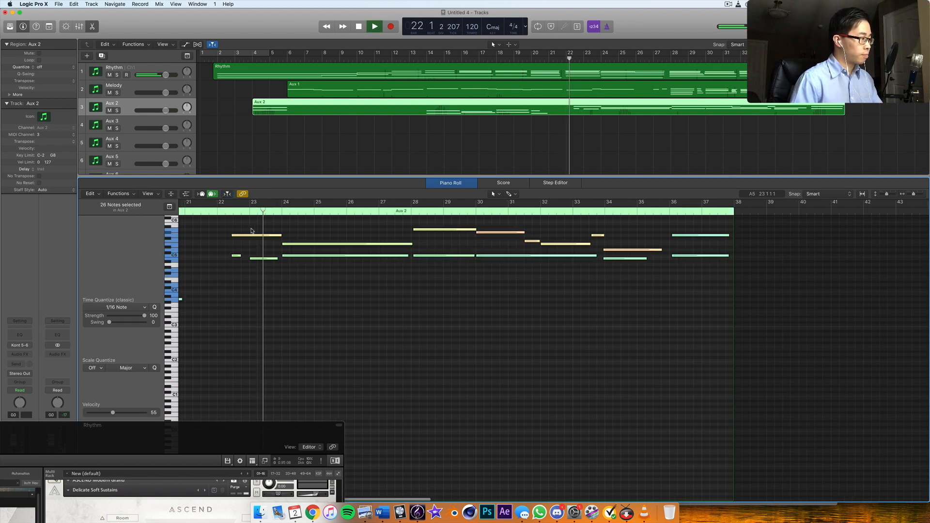
{"action": "left_click", "coordinate": [315, 206]}
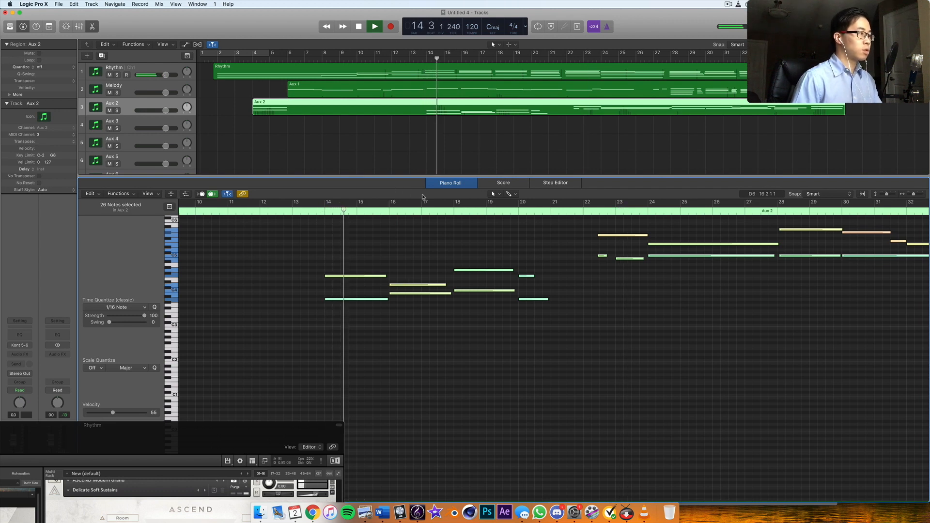
{"action": "left_click_drag", "start_coordinate": [914, 194], "coordinate": [915, 194]}
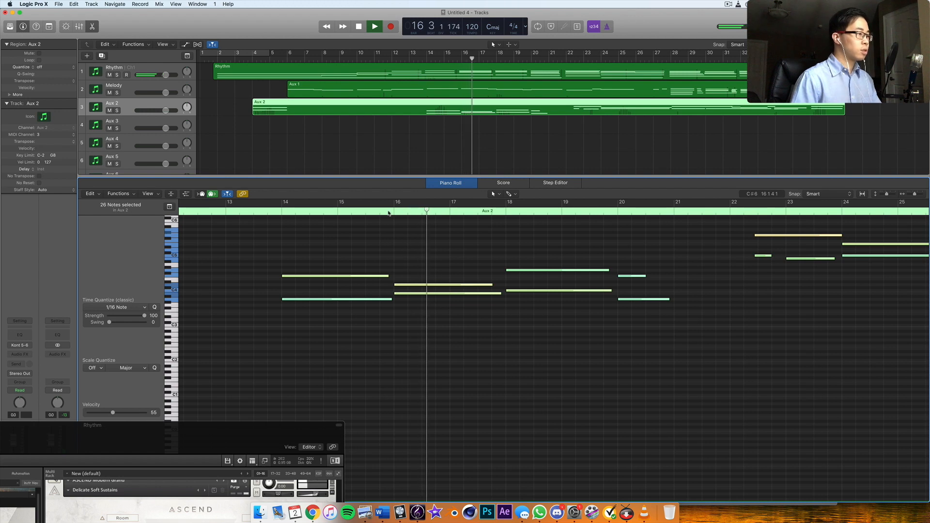
{"action": "scroll", "coordinate": [436, 78], "scroll_direction": "right", "scroll_amount": 1}
- Shift the Rhythm region's three-note chord just before bar 16 one sixteenth later
{"action": "left_click", "coordinate": [436, 71]}
{"action": "left_click", "coordinate": [468, 294]}
{"action": "left_click_drag", "start_coordinate": [436, 281], "coordinate": [410, 330]}
{"action": "left_click", "coordinate": [410, 329]}
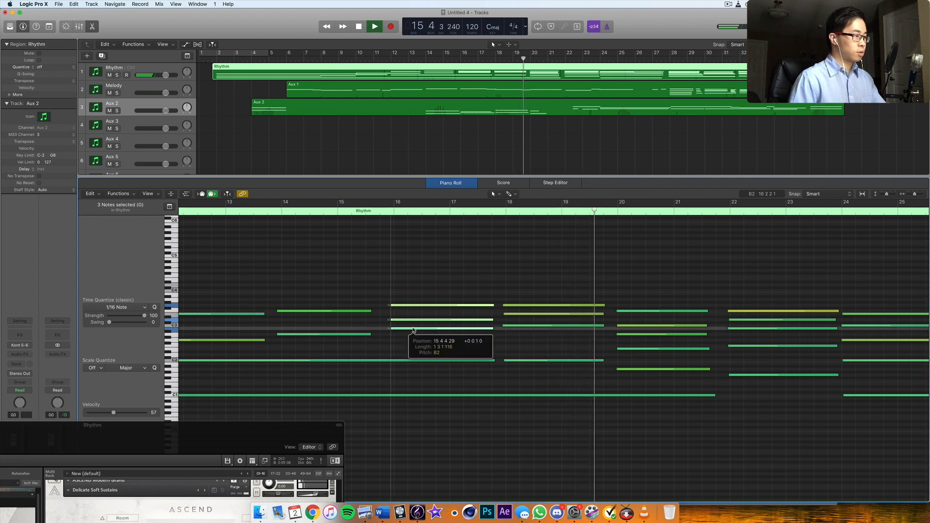
- Select the melody notes from bar 16 to bar 18, and extend the selection to the whole melody region
{"action": "left_click", "coordinate": [432, 89]}
{"action": "left_click_drag", "start_coordinate": [408, 239], "coordinate": [584, 291]}
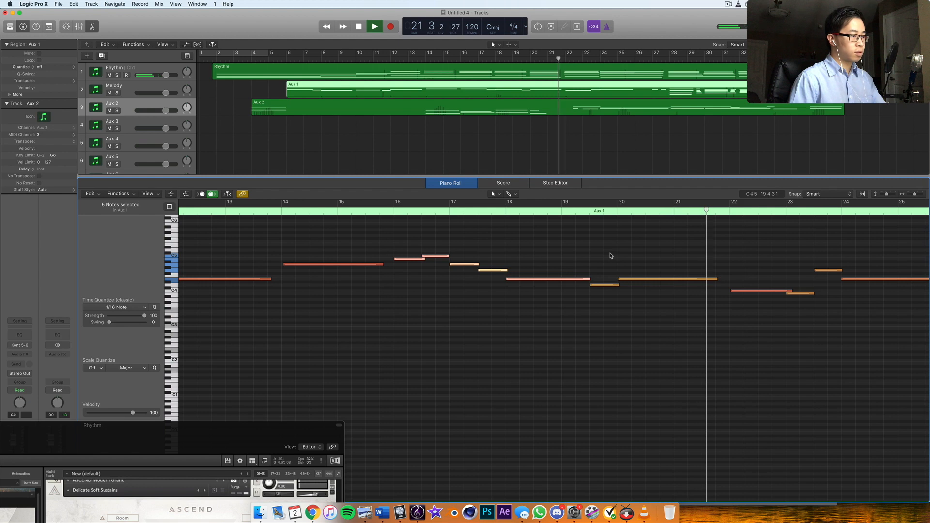
{"action": "key", "text": "super+a"}
- In the Aux 2 region, move the two notes sounding halfway through bar 22 to the start of that bar and play the passage
{"action": "left_click", "coordinate": [521, 101]}
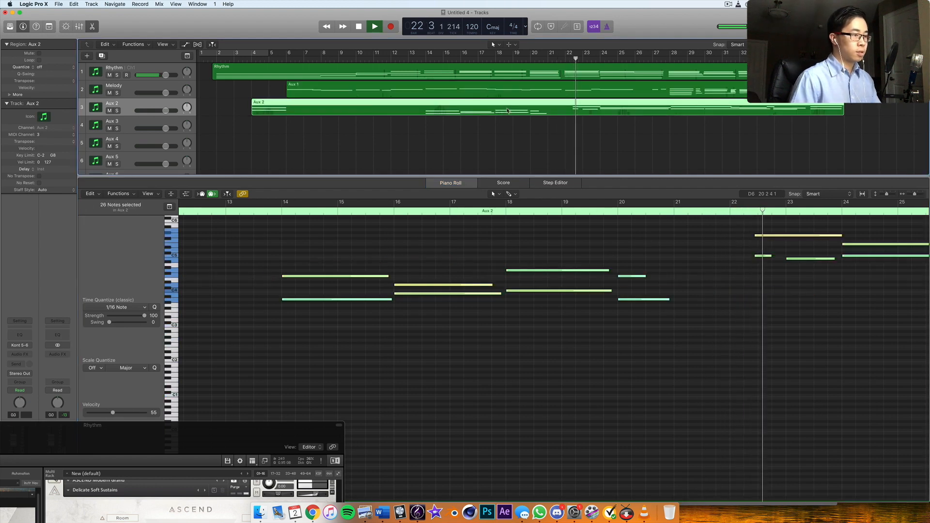
{"action": "key", "text": "space"}
{"action": "left_click", "coordinate": [722, 211]}
{"action": "key", "text": "space"}
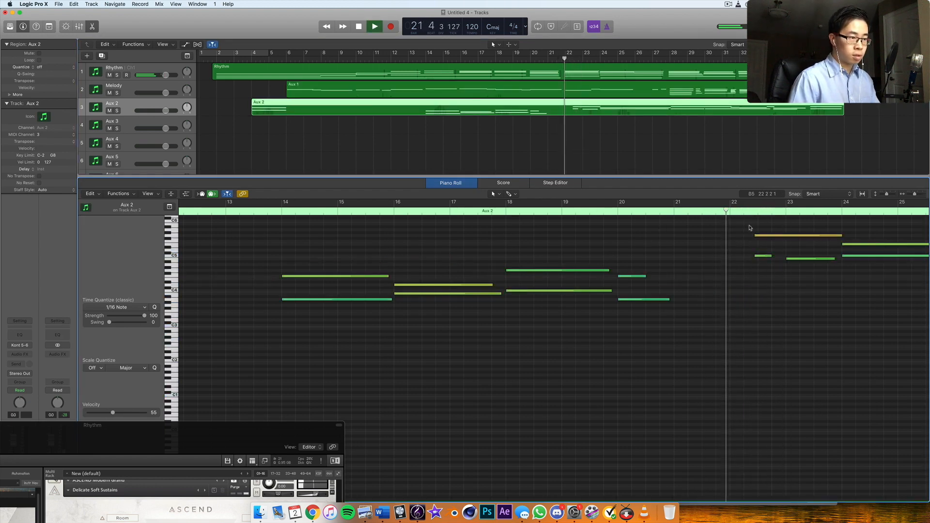
{"action": "key", "text": "space"}
{"action": "left_click_drag", "start_coordinate": [753, 225], "coordinate": [732, 257]}
{"action": "key", "text": "space"}
{"action": "left_click", "coordinate": [714, 210]}
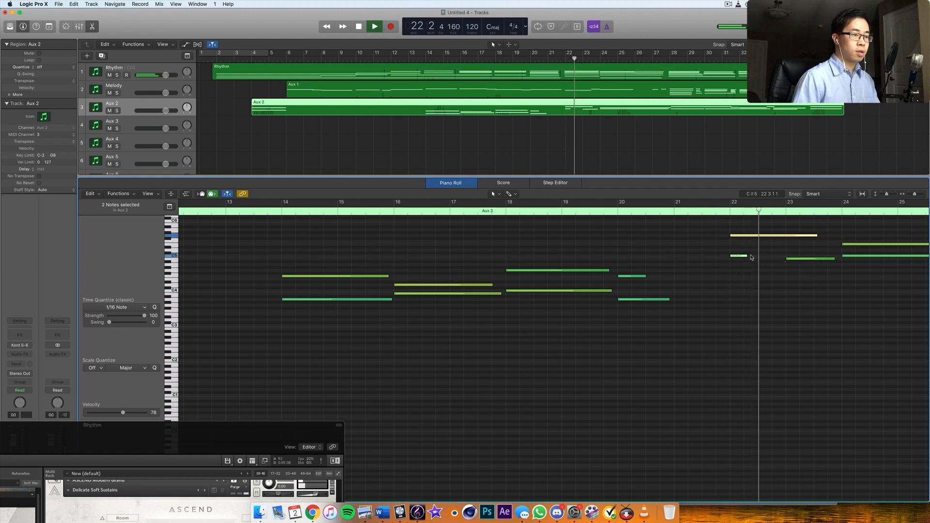
- Lengthen the lower bar 22 note to bar 23 and make the upper one end at bar 24
{"action": "left_click_drag", "start_coordinate": [746, 256], "coordinate": [785, 259]}
{"action": "left_click", "coordinate": [798, 251]}
{"action": "left_click_drag", "start_coordinate": [854, 237], "coordinate": [841, 236]}
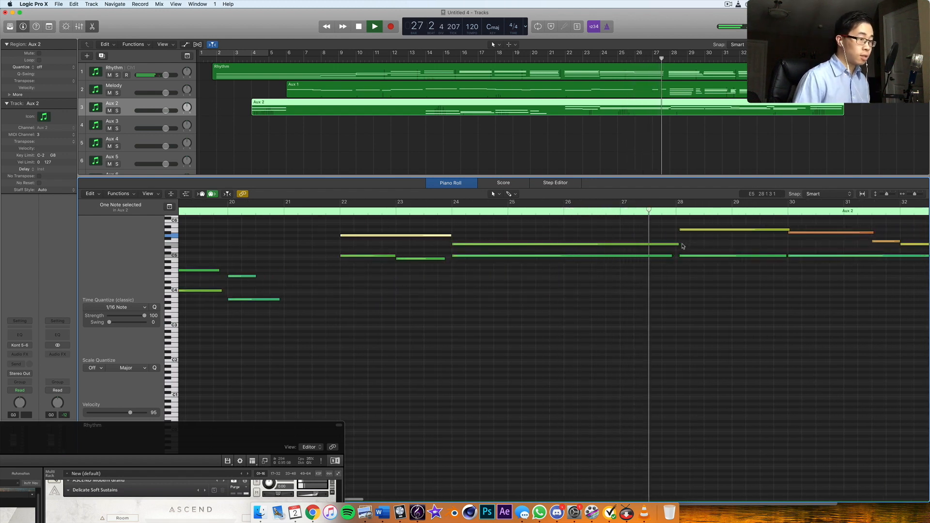
- Move the two slightly late Aux 2 notes at bar 28 onto the bar line and play from just before them
{"action": "key", "text": "space"}
{"action": "left_click_drag", "start_coordinate": [684, 221], "coordinate": [692, 266]}
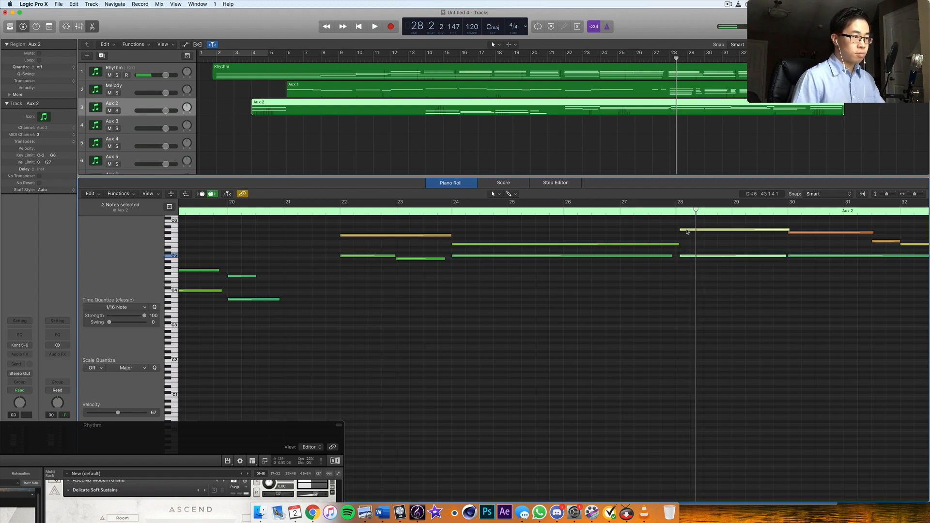
{"action": "left_click_drag", "start_coordinate": [687, 232], "coordinate": [685, 231]}
{"action": "left_click", "coordinate": [671, 213]}
{"action": "key", "text": "space"}
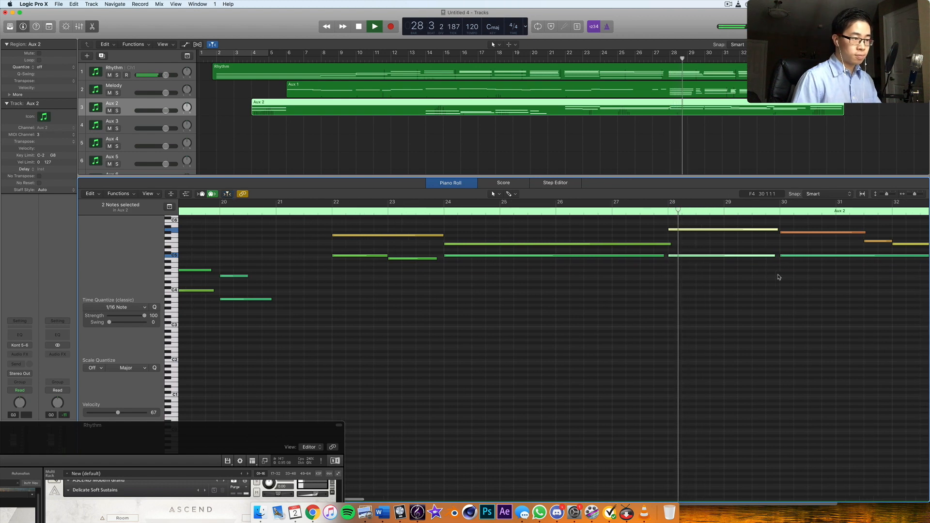
- Replace the upper Aux 2 notes from bar 28 to bar 32 with one sustained note at the short pre-bar-32 note's pitch
{"action": "scroll", "coordinate": [778, 277], "scroll_direction": "right", "scroll_amount": 5}
{"action": "left_click", "coordinate": [747, 278]}
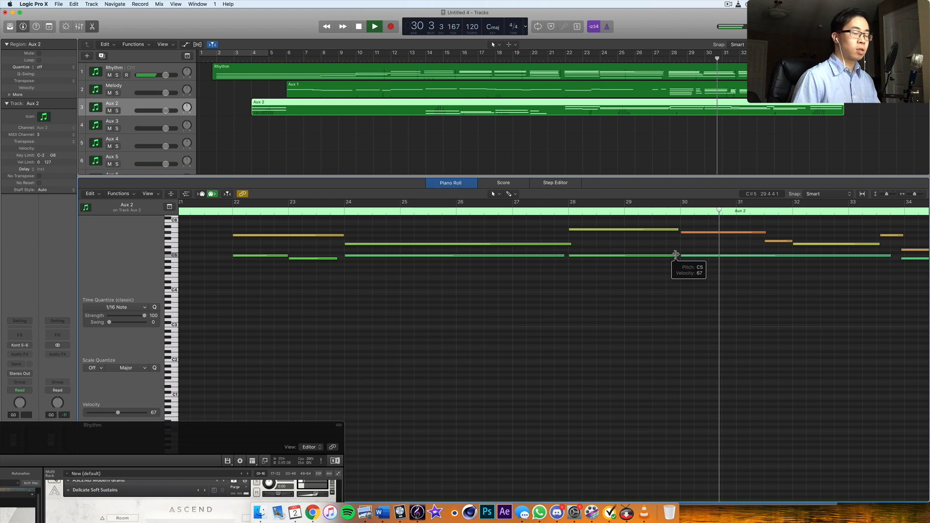
{"action": "left_click_drag", "start_coordinate": [653, 232], "coordinate": [792, 241]}
{"action": "left_click", "coordinate": [769, 242]}
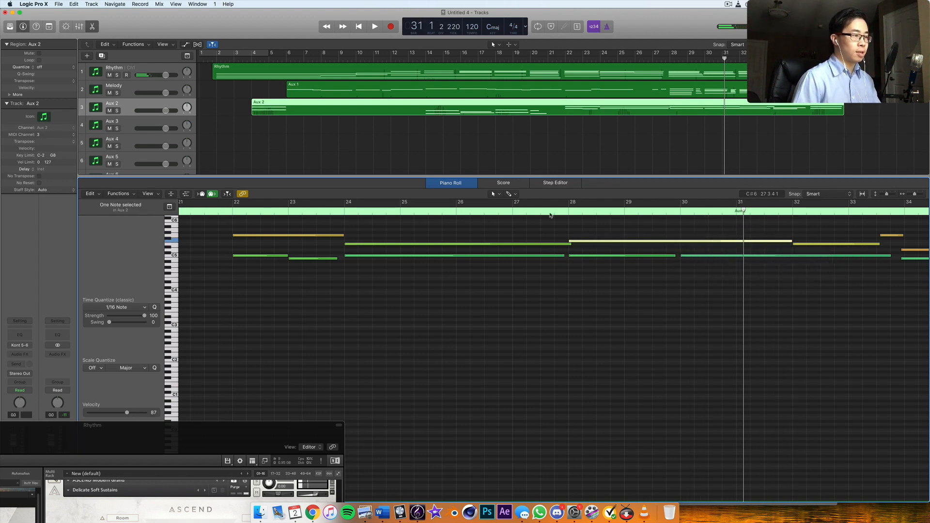
- Play the revised Aux 2 passage from just before bar 28 to past bar 32
{"action": "left_click", "coordinate": [555, 212]}
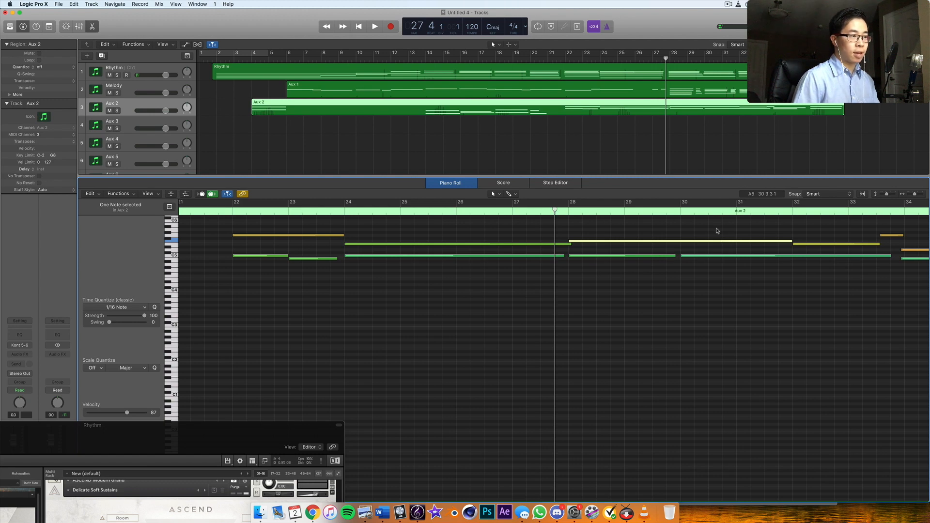
{"action": "scroll", "coordinate": [582, 240], "scroll_direction": "left", "scroll_amount": 1}
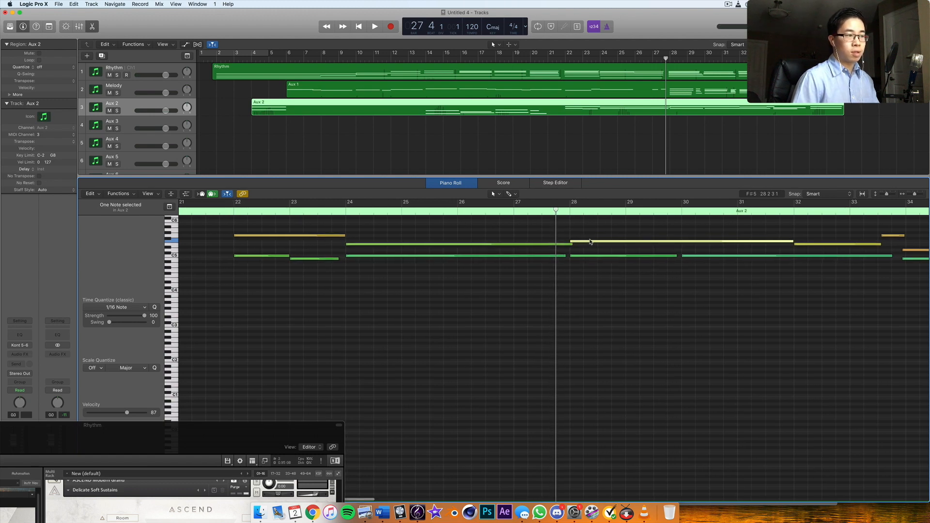
{"action": "key", "text": "space"}
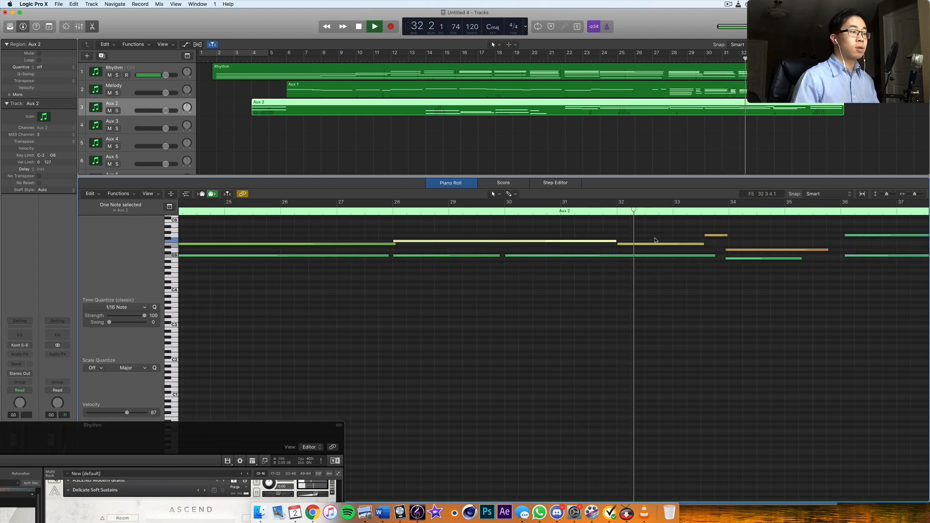
- Replace the two upper notes from bar 32 to bar 34 with one sustained note at the higher one's pitch
{"action": "key", "text": "space"}
{"action": "left_click_drag", "start_coordinate": [636, 246], "coordinate": [728, 235]}
{"action": "key", "text": "space"}
- Move the two early notes onto bar 34, extend the preceding lower note to meet them, and play from just before bar 34
{"action": "left_click", "coordinate": [744, 249]}
{"action": "left_click_drag", "start_coordinate": [734, 250], "coordinate": [739, 250]}
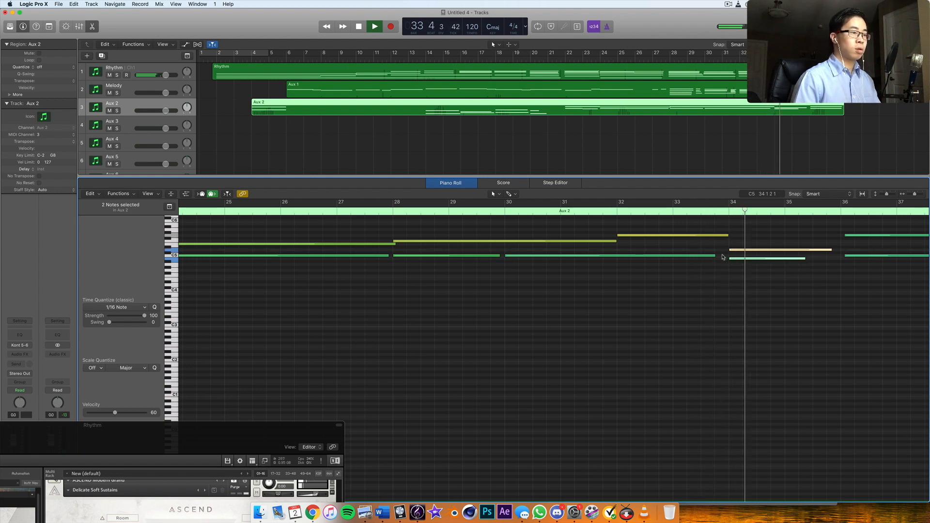
{"action": "key", "text": "space"}
{"action": "left_click_drag", "start_coordinate": [716, 255], "coordinate": [727, 255]}
{"action": "left_click", "coordinate": [722, 206]}
{"action": "key", "text": "space"}
- Lower the upper bar 36 note to E5 and shift both bar 36 notes slightly later in the Aux 2 region
{"action": "left_click", "coordinate": [745, 240]}
{"action": "scroll", "coordinate": [744, 239], "scroll_direction": "right", "scroll_amount": 5}
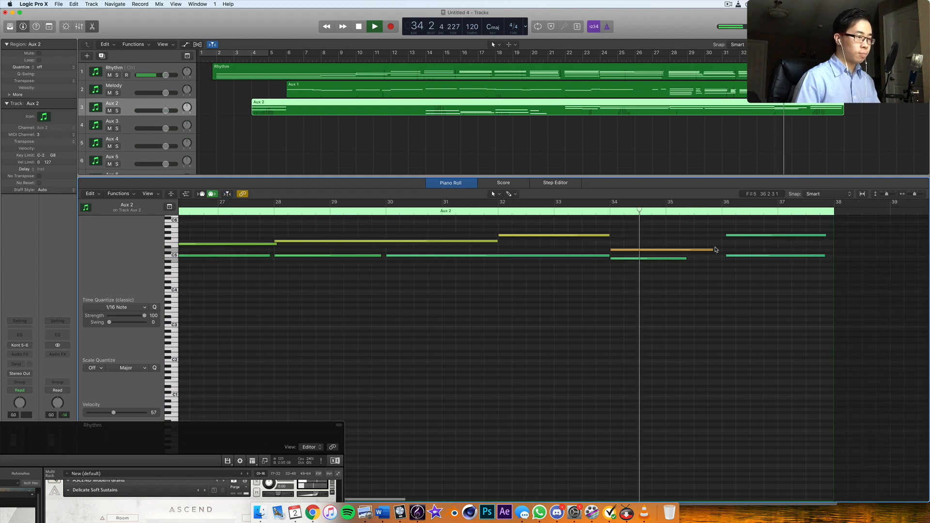
{"action": "mouse_move", "coordinate": [728, 230]}
{"action": "left_mouse_down"}
{"action": "mouse_move", "coordinate": [730, 261]}
{"action": "mouse_move", "coordinate": [730, 245]}
{"action": "left_mouse_up"}
{"action": "left_click", "coordinate": [730, 240]}
{"action": "key", "text": "space"}
{"action": "key", "text": "space"}
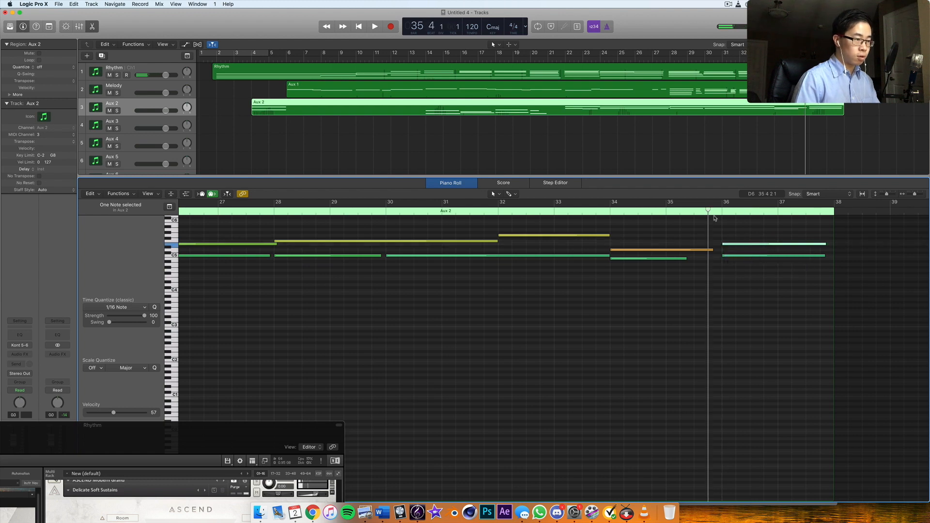
{"action": "key", "text": "space"}
{"action": "left_click_drag", "start_coordinate": [727, 234], "coordinate": [733, 258]}
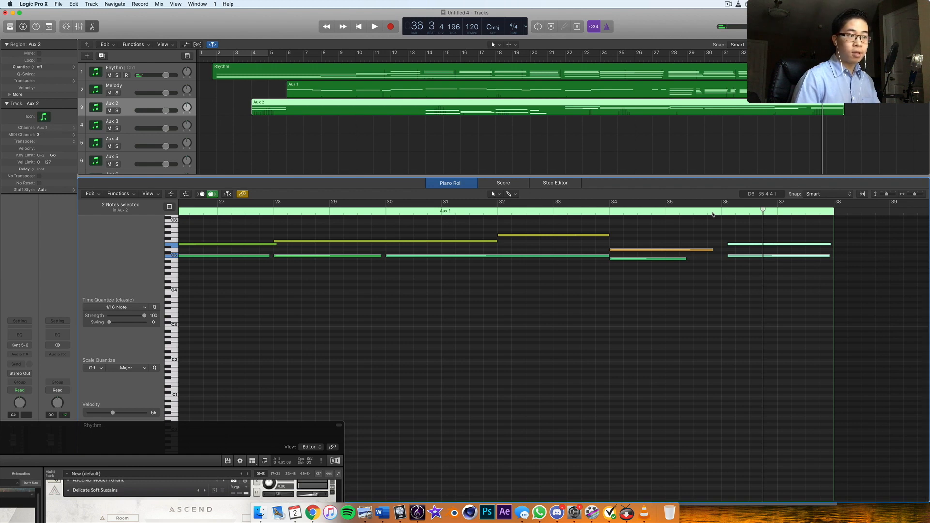
- Audition the bar 36 entry of Aux 2 and shift both bar 36 notes slightly later
{"action": "left_click", "coordinate": [711, 212]}
{"action": "key", "text": "space"}
{"action": "key", "text": "space"}
{"action": "left_click_drag", "start_coordinate": [735, 247], "coordinate": [740, 247]}
{"action": "left_click", "coordinate": [714, 213]}
{"action": "key", "text": "space"}
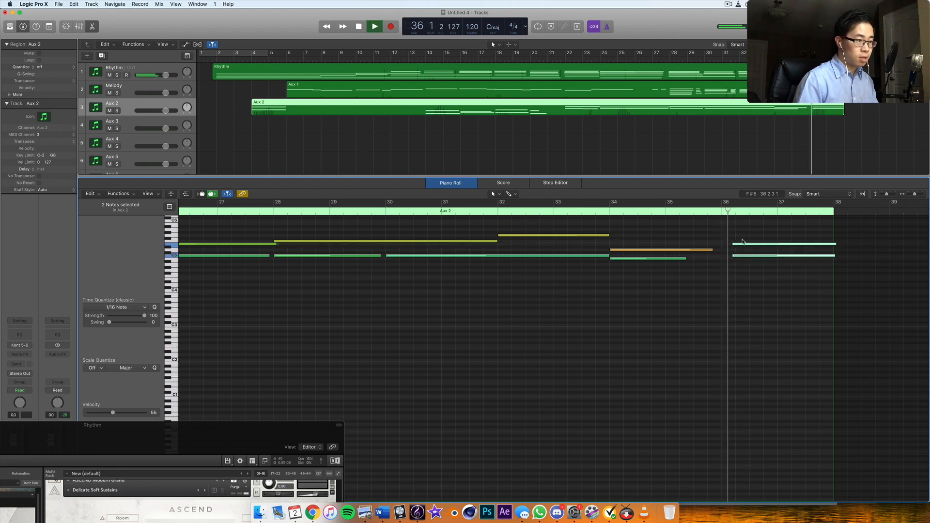
- Fine-tune the start of the two Aux 2 notes in bar 36, replaying from just before the bar
{"action": "left_click_drag", "start_coordinate": [741, 246], "coordinate": [737, 246]}
{"action": "left_click_drag", "start_coordinate": [915, 195], "coordinate": [917, 195]}
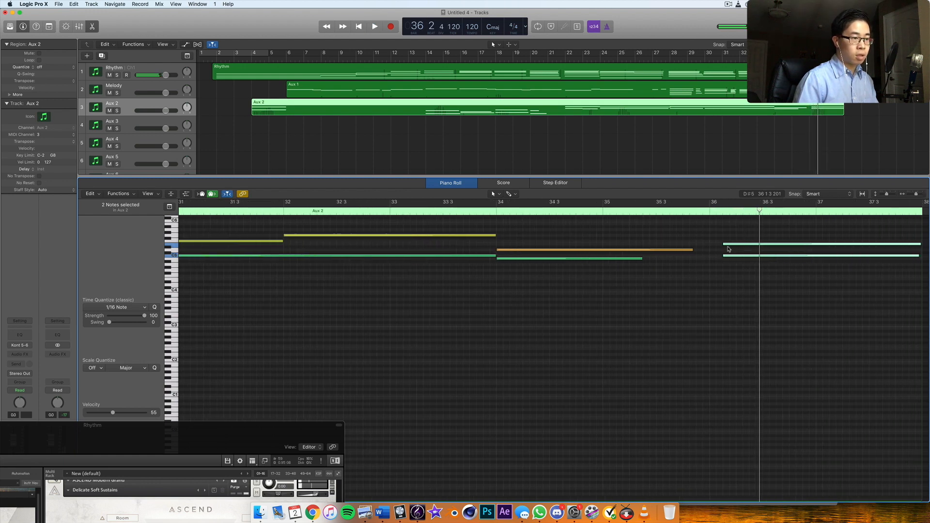
{"action": "left_click_drag", "start_coordinate": [728, 247], "coordinate": [732, 246]}
{"action": "double_click", "coordinate": [702, 213]}
{"action": "left_click", "coordinate": [702, 212]}
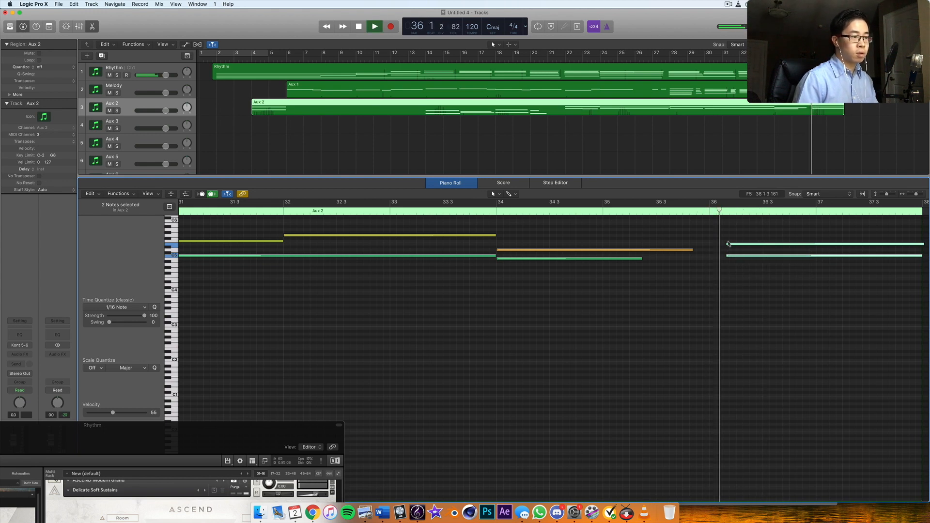
{"action": "key", "text": "space"}
{"action": "left_click_drag", "start_coordinate": [730, 245], "coordinate": [734, 246]}
{"action": "double_click", "coordinate": [704, 212]}
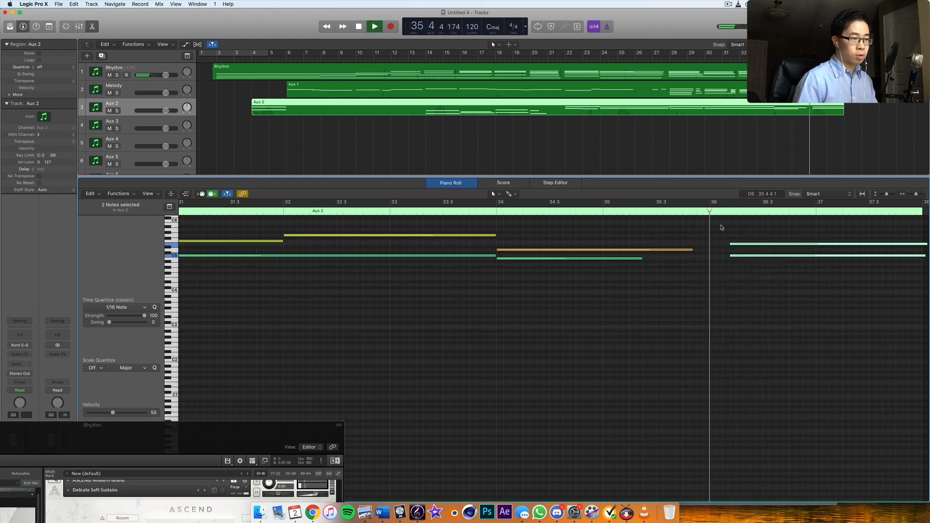
{"action": "key", "text": "space"}
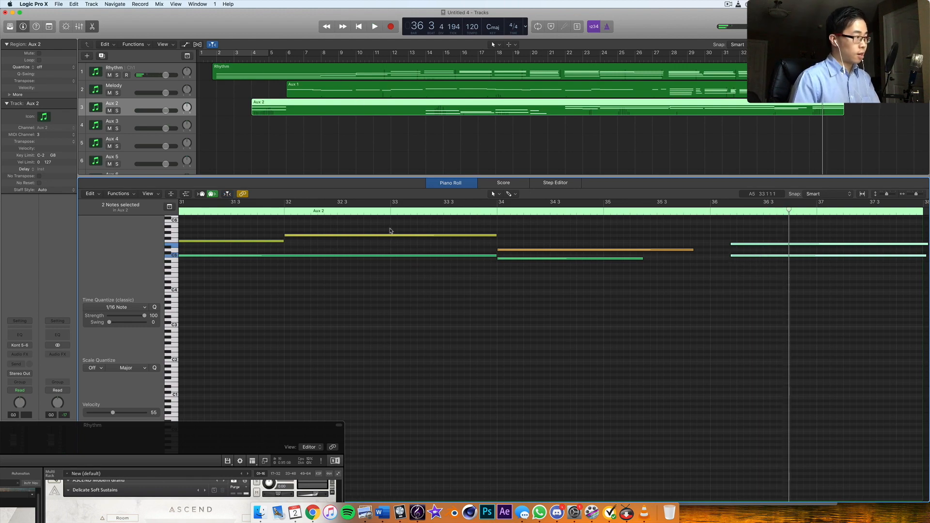
- Play the piece from the beginning with the Kontakt window in view and bring up the Ascension Dancer (Arp) instrument
{"action": "key", "text": "Return"}
{"action": "left_click_drag", "start_coordinate": [178, 431], "coordinate": [547, 175]}
{"action": "key", "text": "space"}
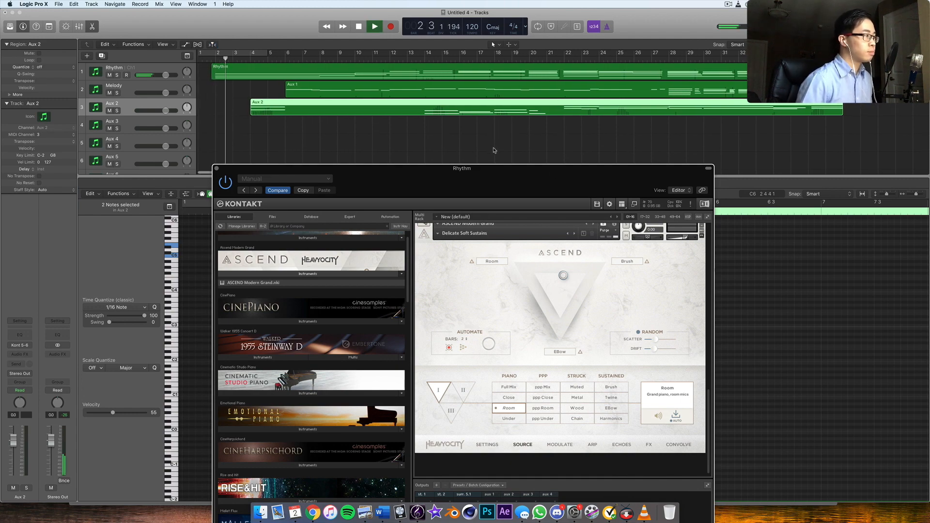
{"action": "scroll", "coordinate": [597, 285], "scroll_direction": "down", "scroll_amount": 5}
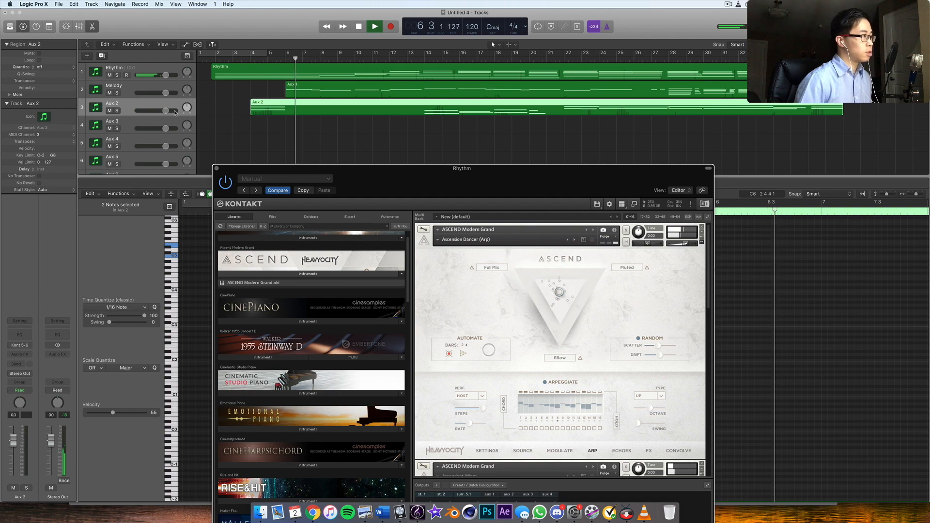
- Move the first note of the Aux 1 region earlier onto the start of bar 6
{"action": "left_click", "coordinate": [364, 90]}
{"action": "left_click_drag", "start_coordinate": [460, 168], "coordinate": [371, 379]}
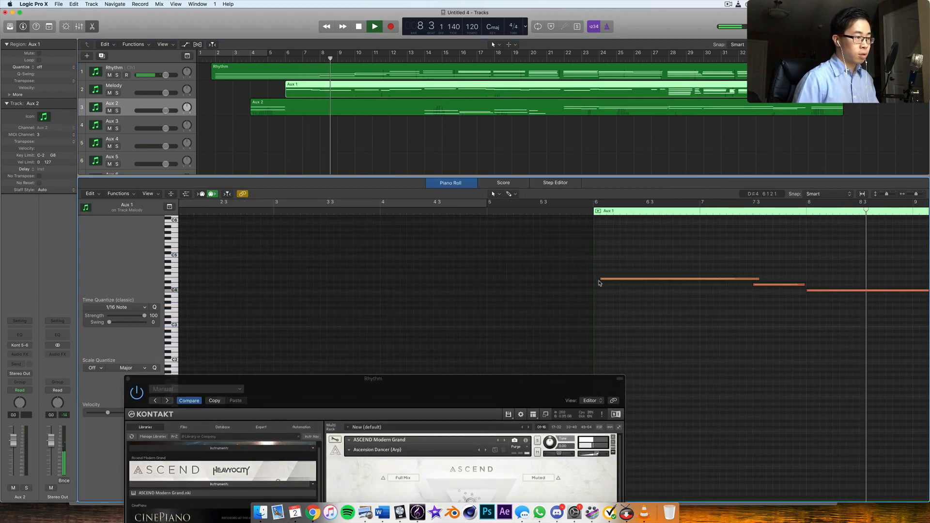
{"action": "left_click_drag", "start_coordinate": [600, 279], "coordinate": [594, 279]}
- In the Rhythm region, align the two notes at bar 8 to the bar line, setting the upper to A2 and the lower to F2
{"action": "left_click", "coordinate": [364, 72]}
{"action": "key", "text": "comma"}
{"action": "key", "text": "comma"}
{"action": "left_click_drag", "start_coordinate": [362, 405], "coordinate": [307, 482]}
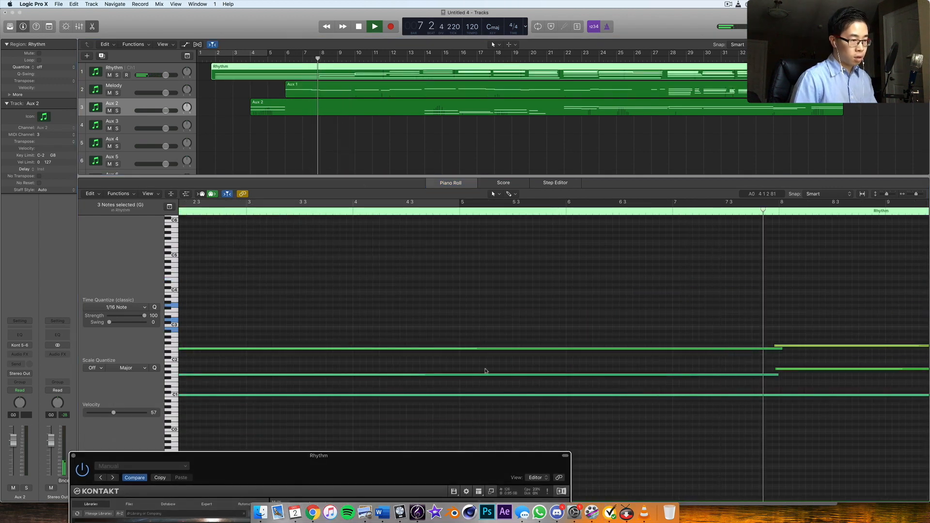
{"action": "key", "text": "space"}
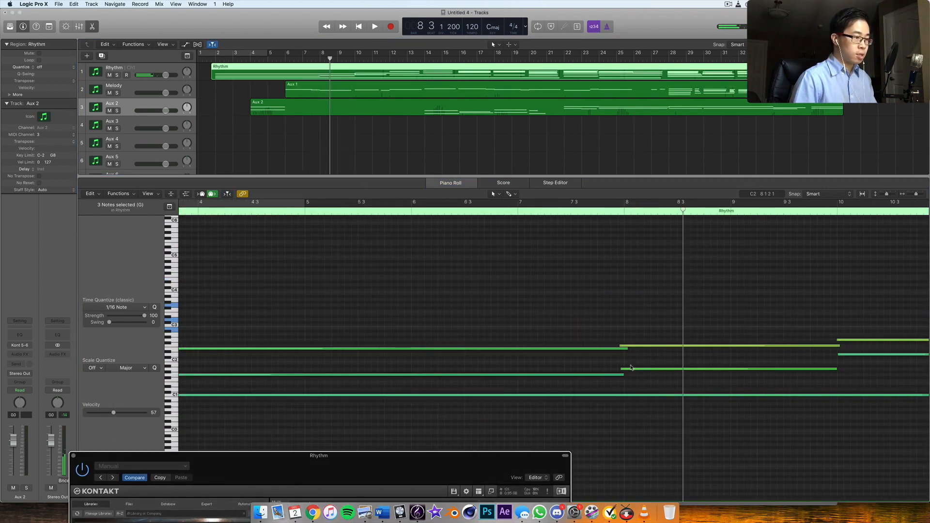
{"action": "left_click", "coordinate": [630, 370]}
{"action": "left_click_drag", "start_coordinate": [630, 371], "coordinate": [630, 382]}
{"action": "mouse_move", "coordinate": [629, 346]}
{"action": "left_mouse_down"}
{"action": "mouse_move", "coordinate": [629, 357]}
{"action": "mouse_move", "coordinate": [628, 333]}
{"action": "left_mouse_up"}
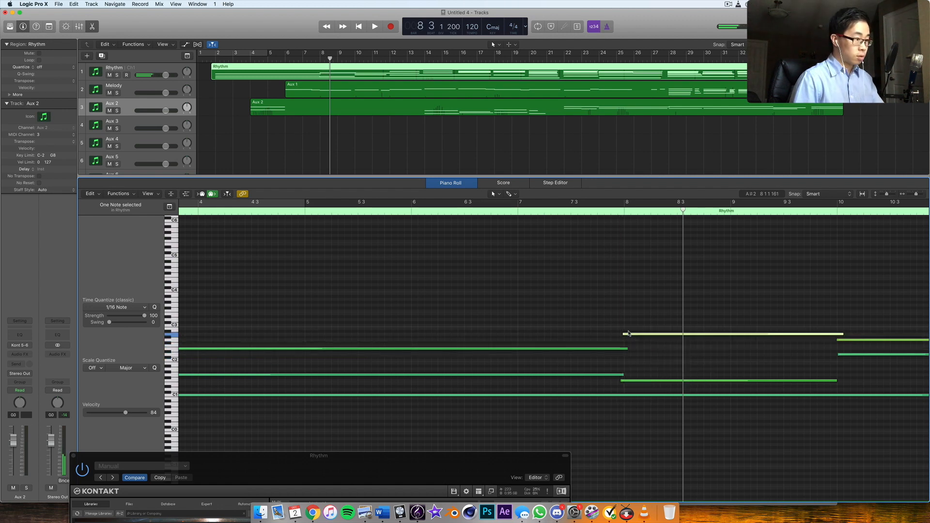
{"action": "left_click_drag", "start_coordinate": [629, 383], "coordinate": [630, 347]}
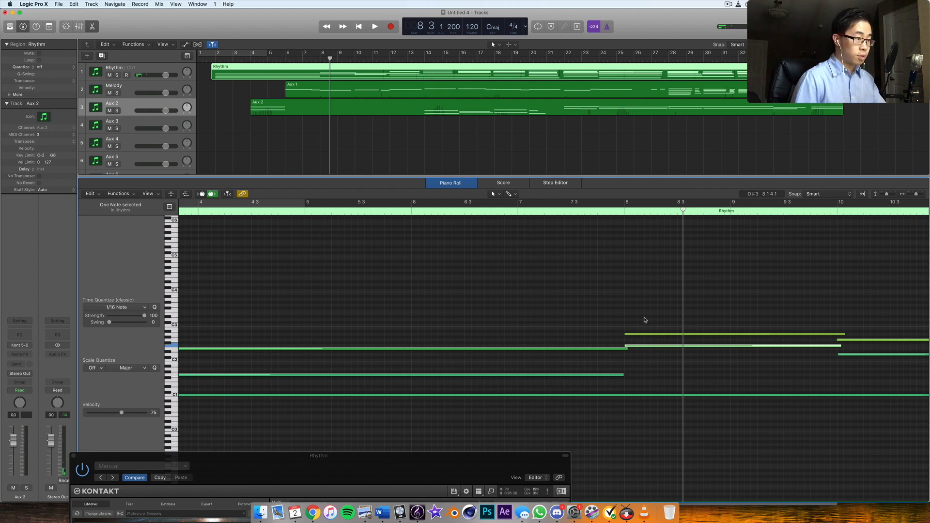
{"action": "left_click", "coordinate": [632, 335]}
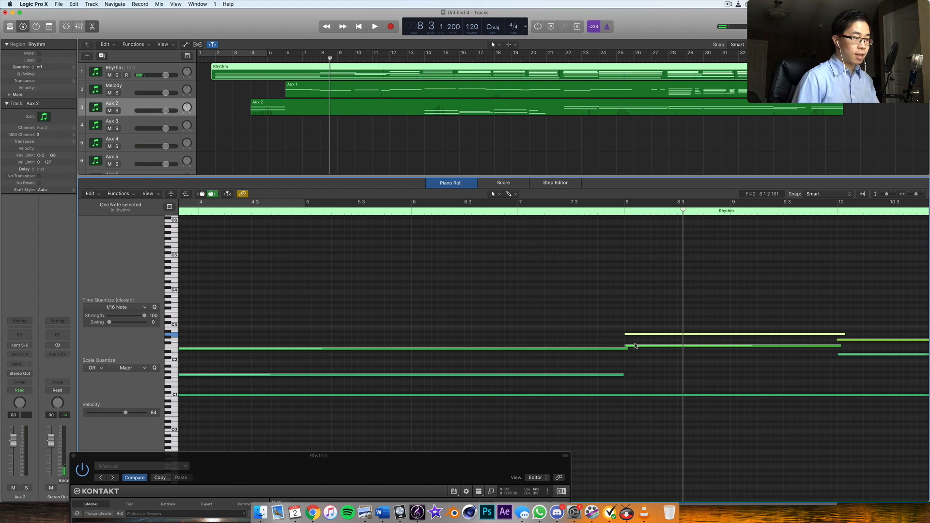
- Play the arrangement from the start to check the revised bar 8 chord while looking over the loaded ASCEND Modern Grand instruments
{"action": "scroll", "coordinate": [636, 327], "scroll_direction": "left", "scroll_amount": 5}
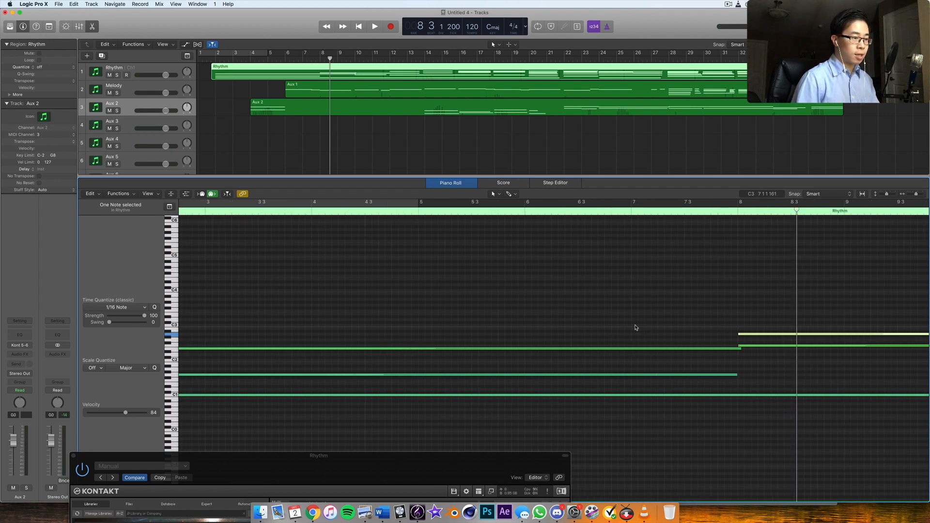
{"action": "key", "text": "Return"}
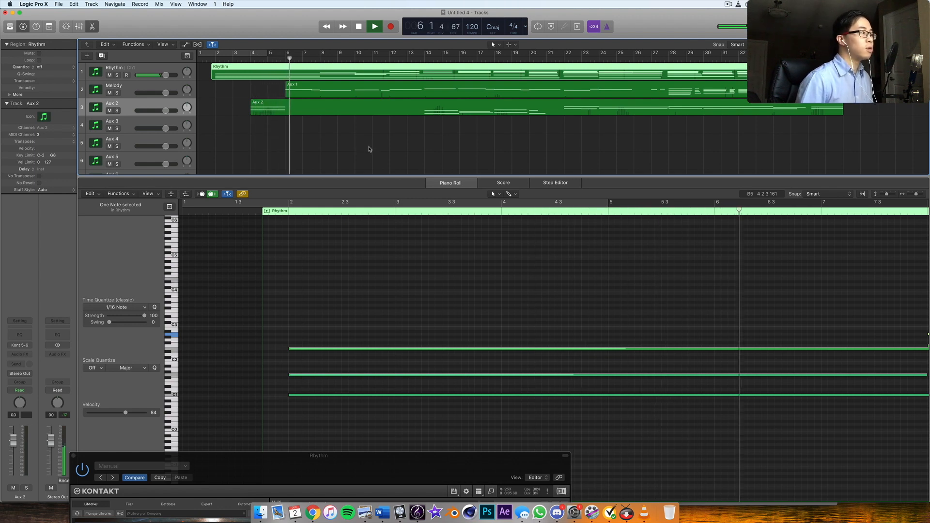
{"action": "left_click_drag", "start_coordinate": [388, 456], "coordinate": [450, 153]}
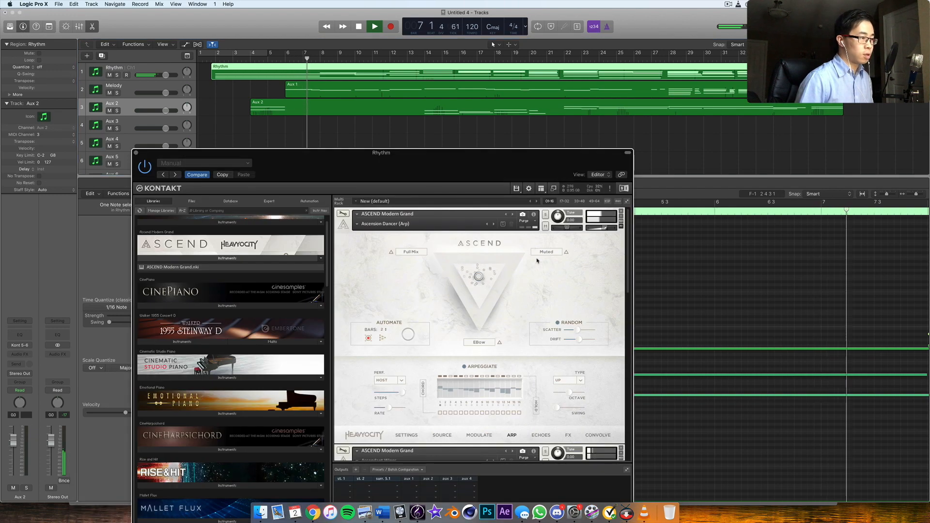
{"action": "scroll", "coordinate": [541, 259], "scroll_direction": "down", "scroll_amount": 5}
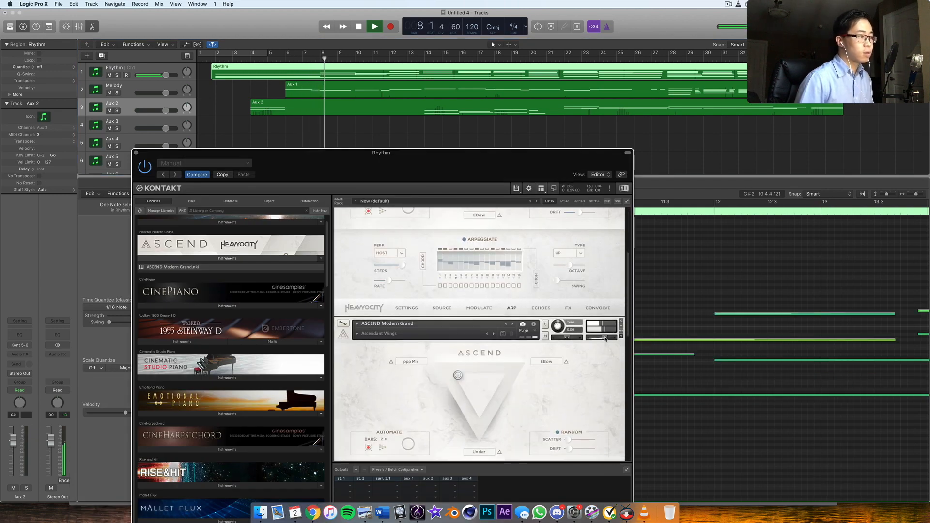
{"action": "scroll", "coordinate": [586, 314], "scroll_direction": "down", "scroll_amount": 4}
{"action": "scroll", "coordinate": [585, 309], "scroll_direction": "up", "scroll_amount": 5}
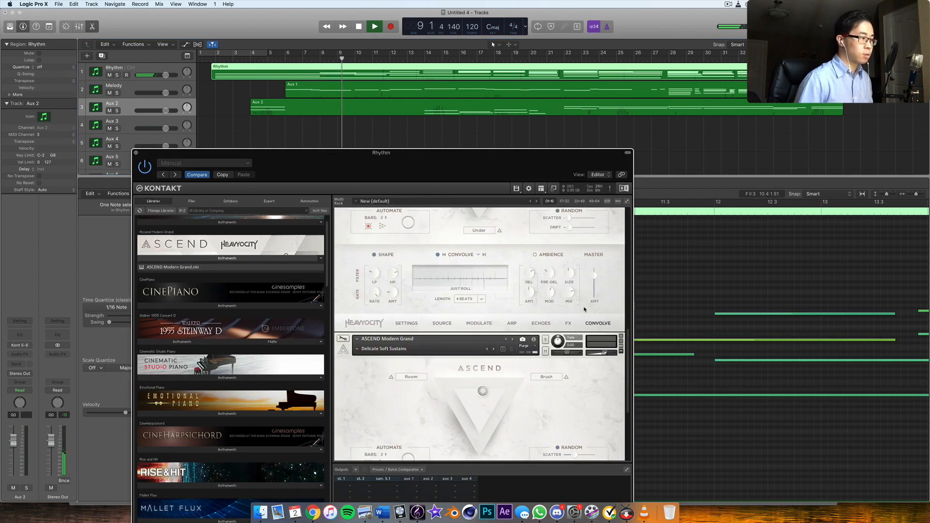
{"action": "scroll", "coordinate": [585, 309], "scroll_direction": "down", "scroll_amount": 4}
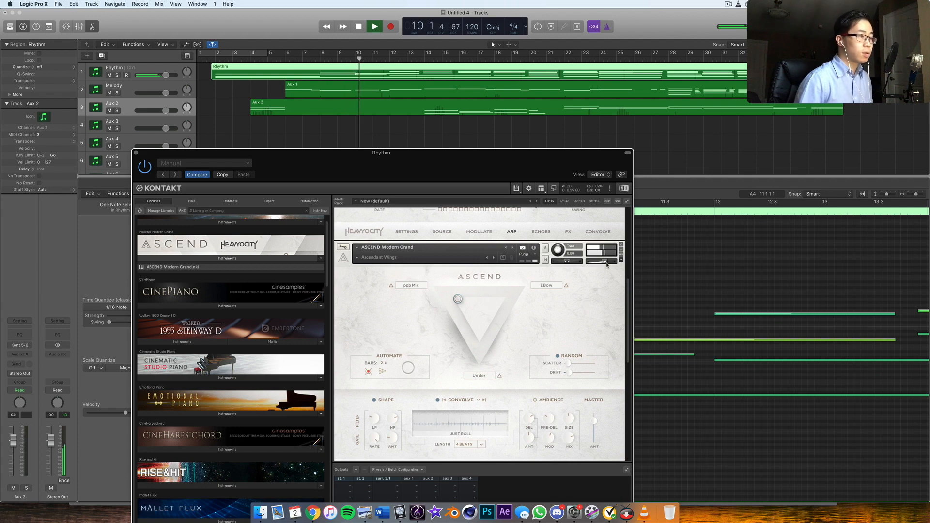
{"action": "left_click_drag", "start_coordinate": [468, 177], "coordinate": [217, 379]}
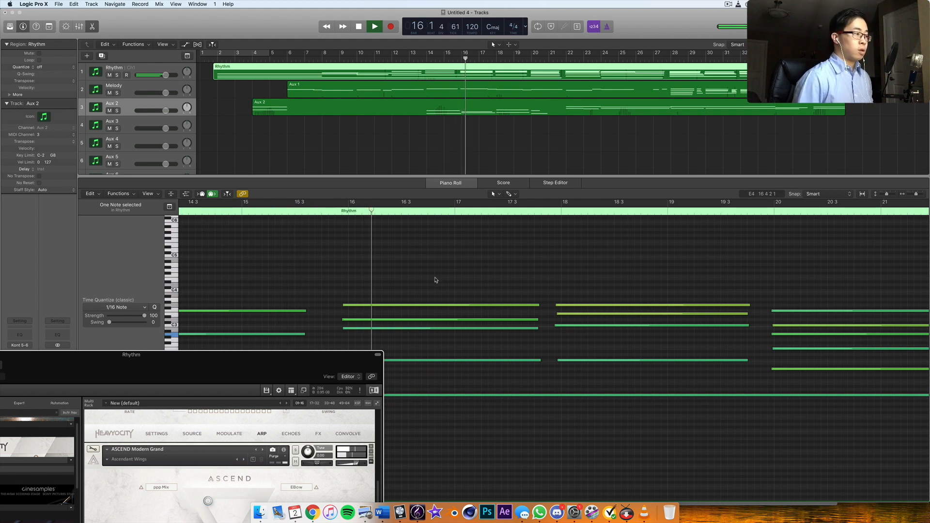
- Rewind two bars and shift the B4 note near bar 16 of the Aux 1 region slightly later
{"action": "key", "text": "comma"}
{"action": "key", "text": "comma"}
{"action": "left_click", "coordinate": [404, 90]}
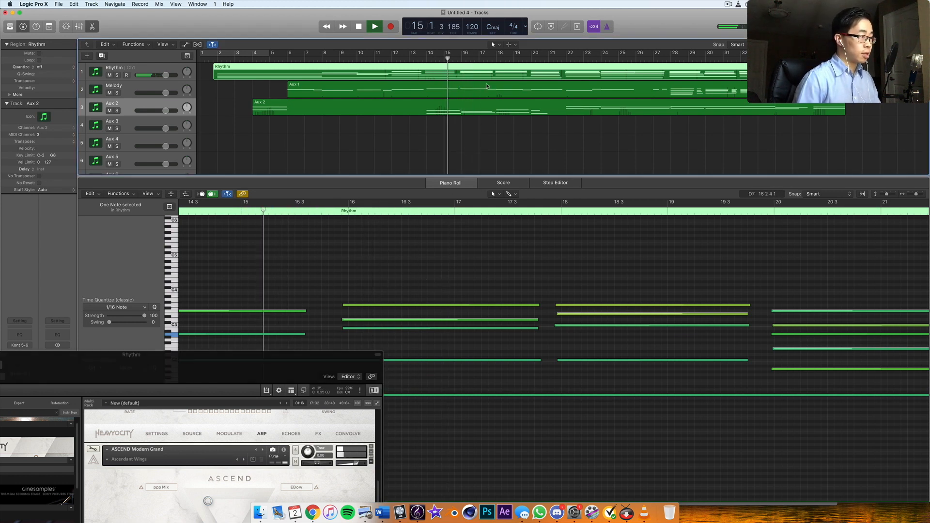
{"action": "left_click_drag", "start_coordinate": [366, 261], "coordinate": [371, 260]}
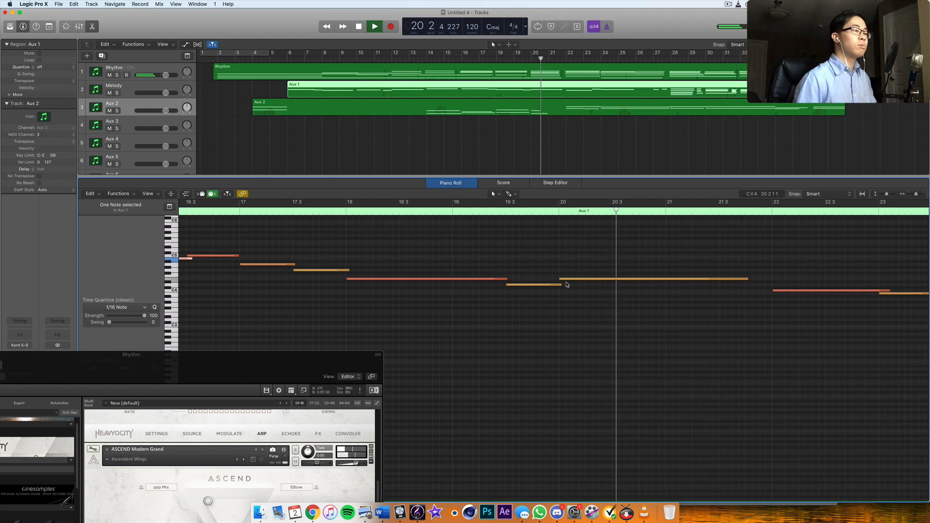
- Lower the Aux 1 note at bar 20 to C4, and play from just before it through to the end of the piece
{"action": "key", "text": "space"}
{"action": "left_click_drag", "start_coordinate": [564, 279], "coordinate": [564, 293]}
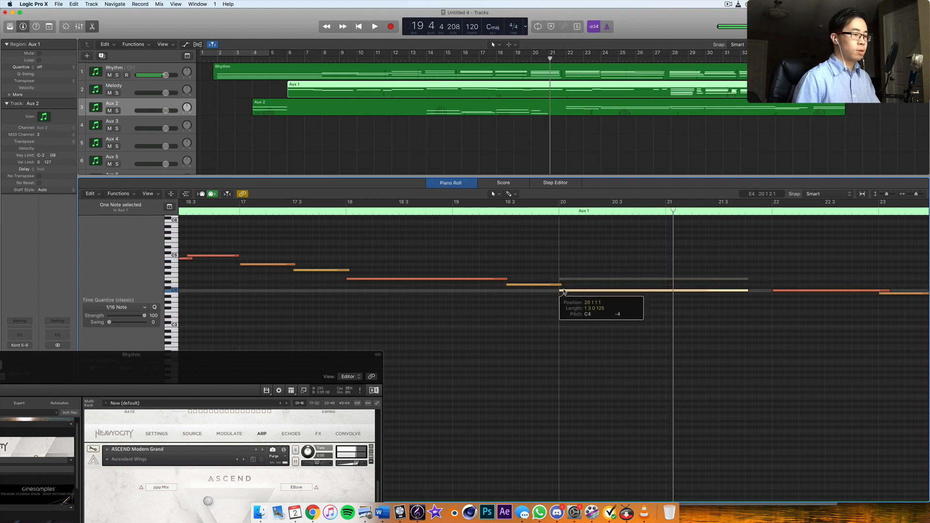
{"action": "left_click", "coordinate": [532, 214]}
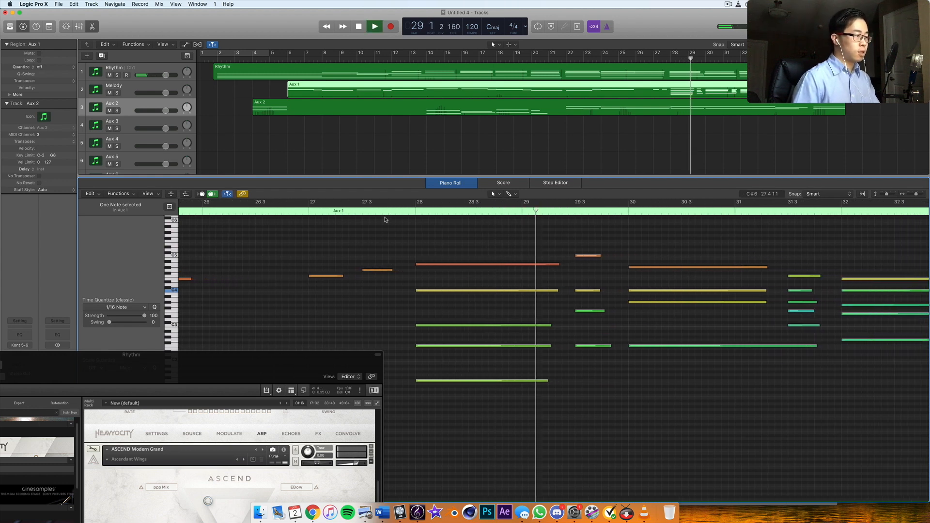
{"action": "left_click", "coordinate": [293, 214]}
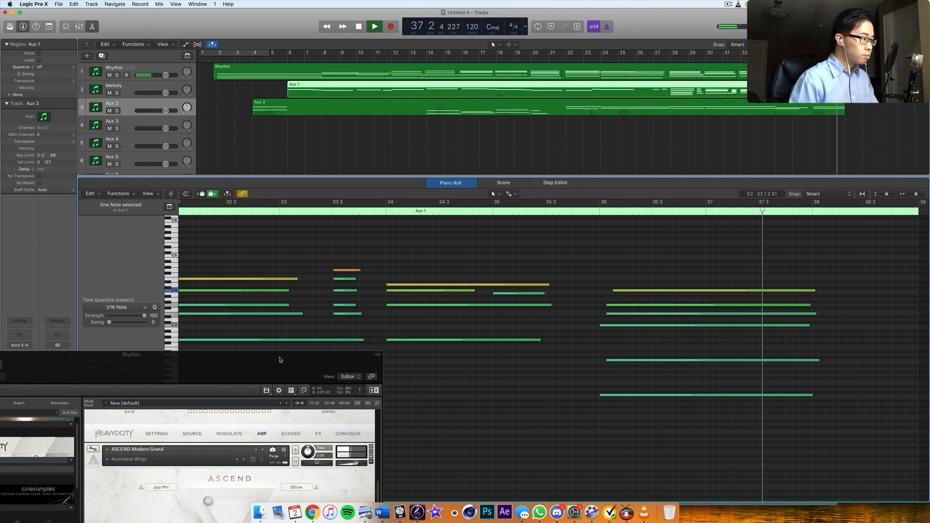
{"action": "key", "text": "space"}
- Bring up the Delicate Soft Sustains instrument in Kontakt and rename the Aux 2 track to Pad
{"action": "left_click_drag", "start_coordinate": [278, 365], "coordinate": [649, 76]}
{"action": "scroll", "coordinate": [557, 201], "scroll_direction": "down", "scroll_amount": 10}
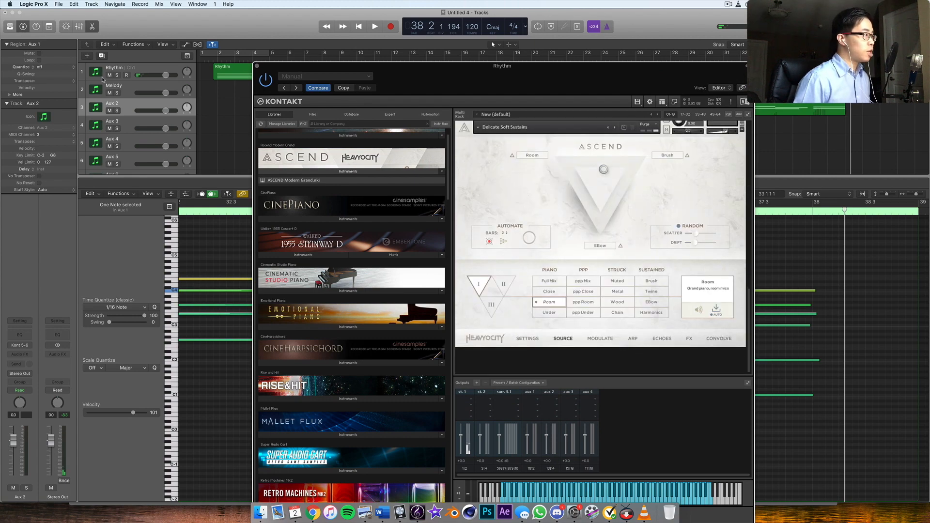
{"action": "double_click", "coordinate": [110, 104]}
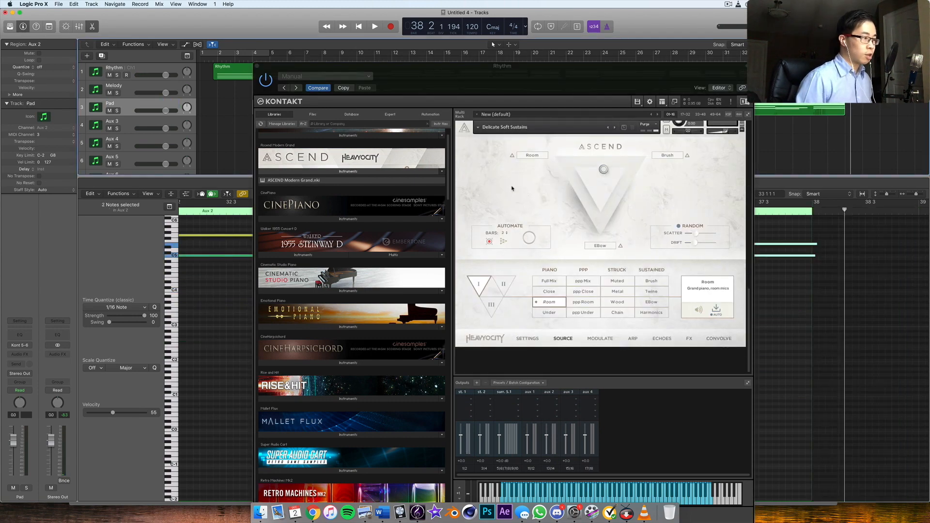
- Browse the preset categories of the Delicate Soft Sustains instrument without loading a different preset
{"action": "scroll", "coordinate": [516, 201], "scroll_direction": "up", "scroll_amount": 3}
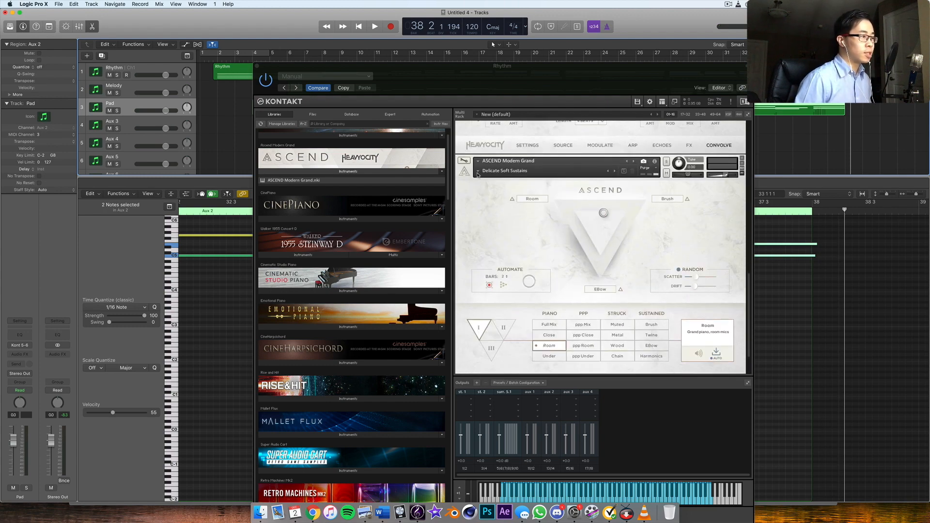
{"action": "left_click", "coordinate": [476, 171]}
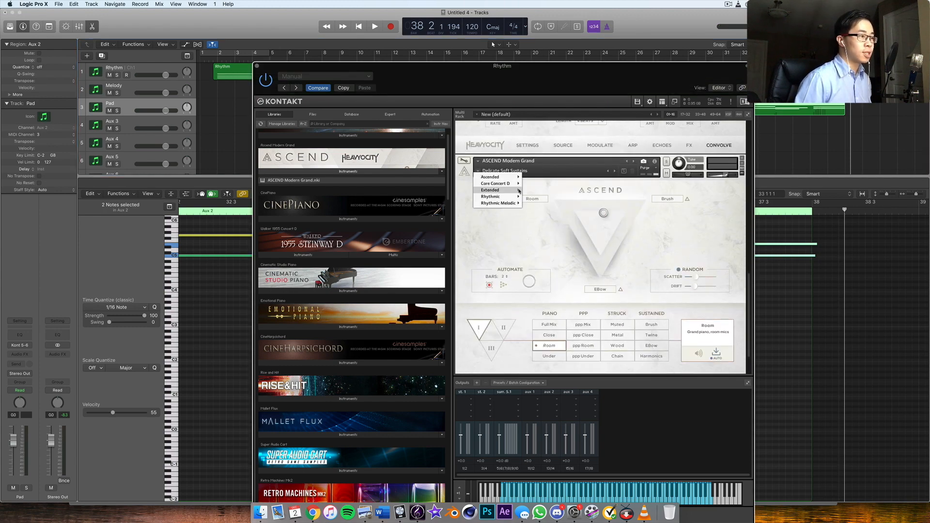
{"action": "mouse_move", "coordinate": [515, 191]}
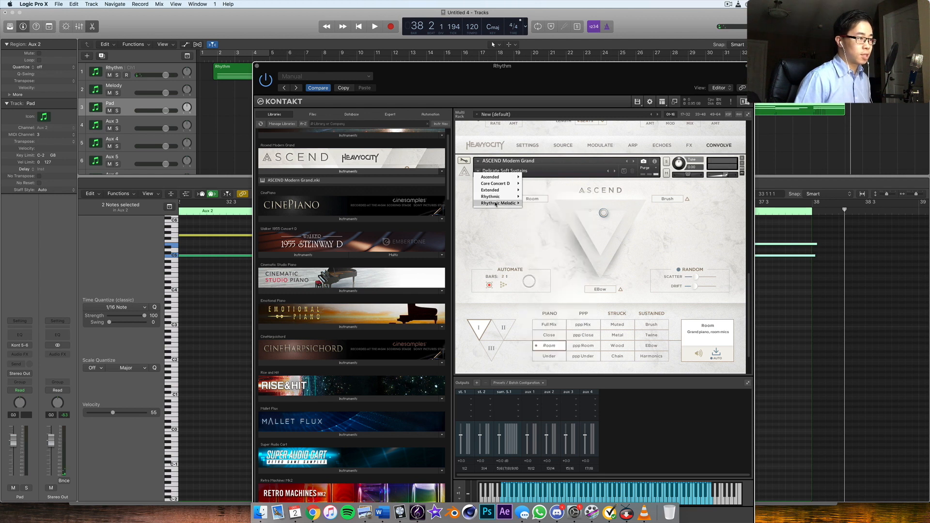
{"action": "left_click", "coordinate": [598, 194]}
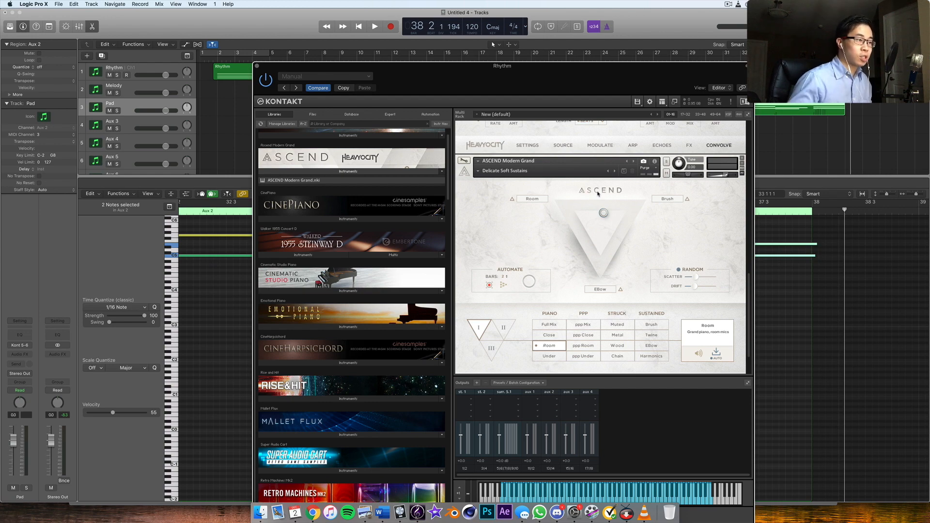
- Review the ASCEND Modern Grand instruments in the Kontakt rack, from Ascension Dancer (Arp) to the source options of Delicate Soft Sustains
{"action": "scroll", "coordinate": [598, 193], "scroll_direction": "up", "scroll_amount": 6}
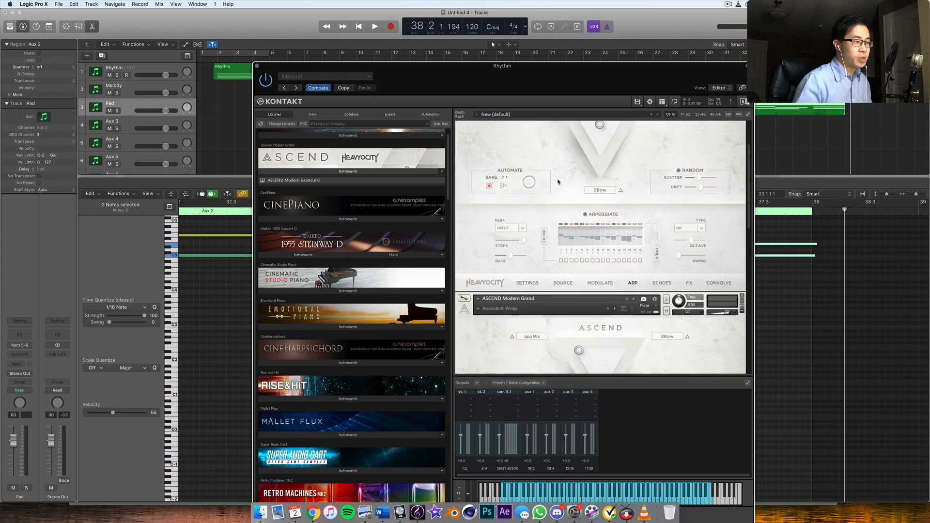
{"action": "scroll", "coordinate": [558, 182], "scroll_direction": "down", "scroll_amount": 10}
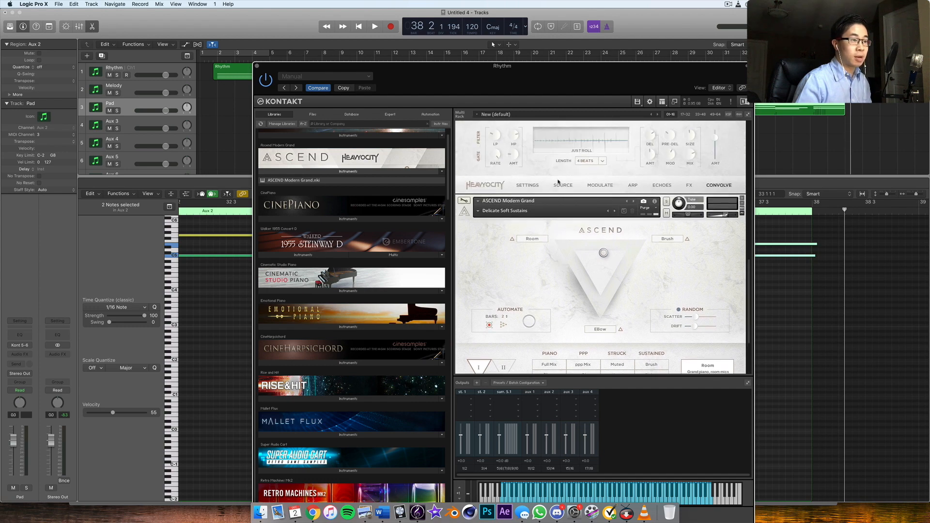
{"action": "scroll", "coordinate": [558, 181], "scroll_direction": "up", "scroll_amount": 5}
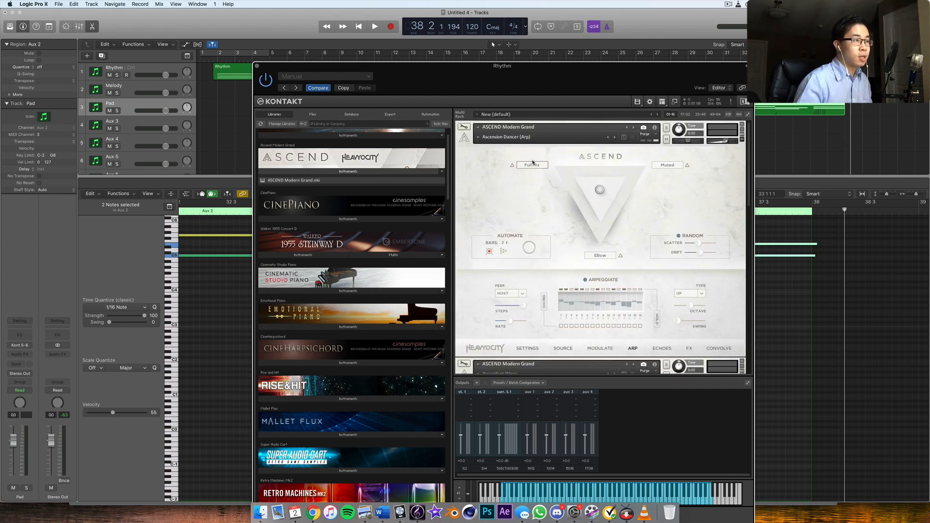
{"action": "left_click_drag", "start_coordinate": [509, 78], "coordinate": [439, 30]}
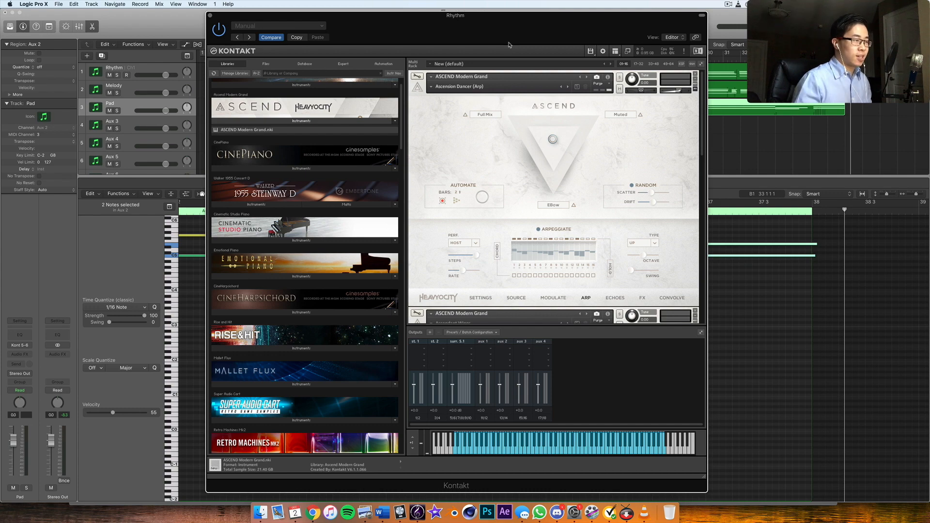
{"action": "scroll", "coordinate": [516, 142], "scroll_direction": "down", "scroll_amount": 9}
{"action": "scroll", "coordinate": [516, 142], "scroll_direction": "down", "scroll_amount": 15}
{"action": "scroll", "coordinate": [516, 142], "scroll_direction": "down", "scroll_amount": 10}
{"action": "scroll", "coordinate": [369, 157], "scroll_direction": "down", "scroll_amount": 1}
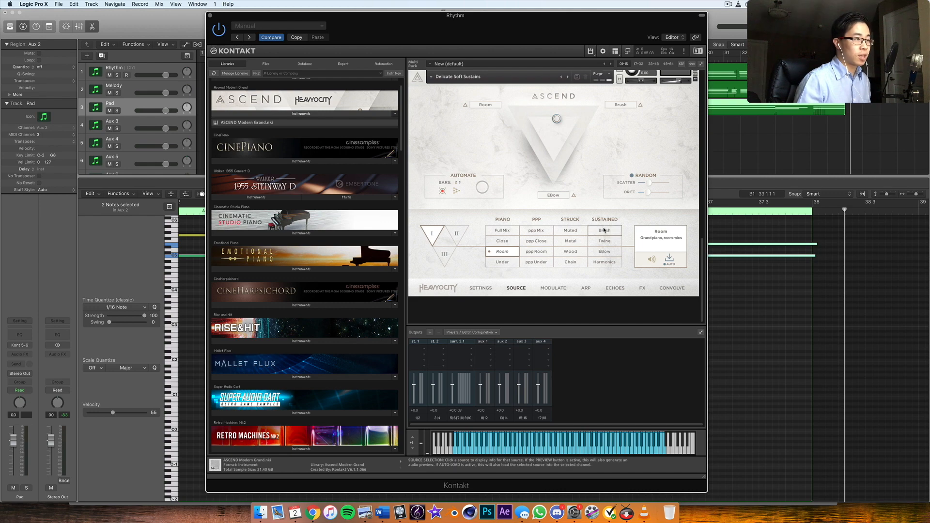
- Return to the Ascension Dancer (Arp) instrument and collapse the ASCEND Modern Grand instrument list in the Kontakt library browser
{"action": "scroll", "coordinate": [586, 203], "scroll_direction": "down", "scroll_amount": 5}
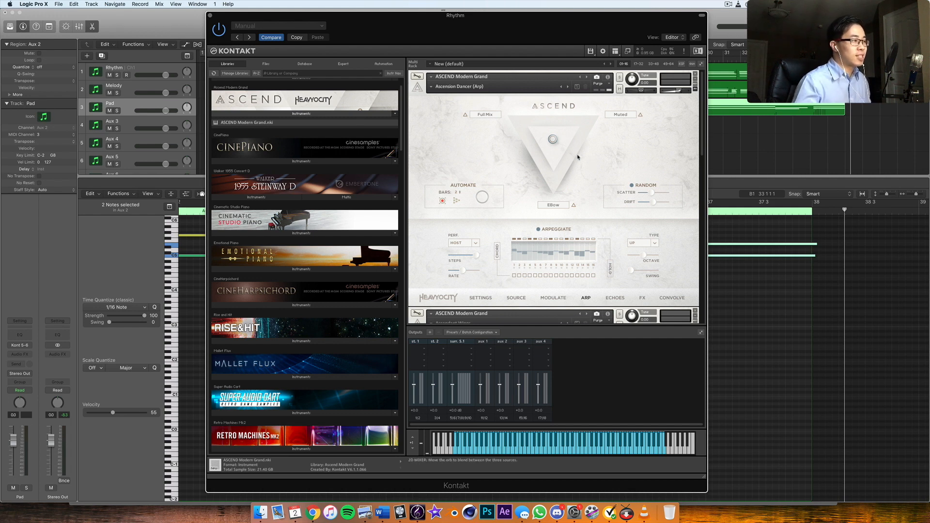
{"action": "scroll", "coordinate": [265, 121], "scroll_direction": "up", "scroll_amount": 2}
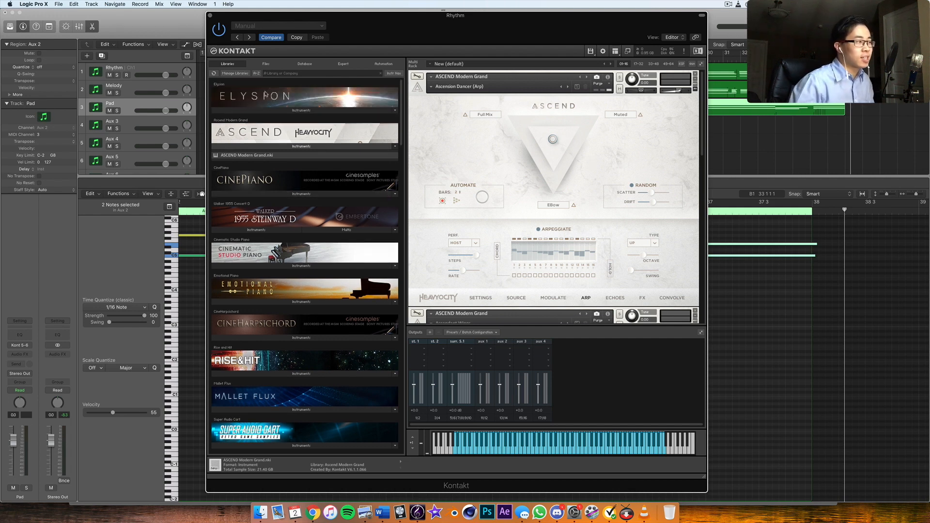
{"action": "left_click", "coordinate": [322, 147]}
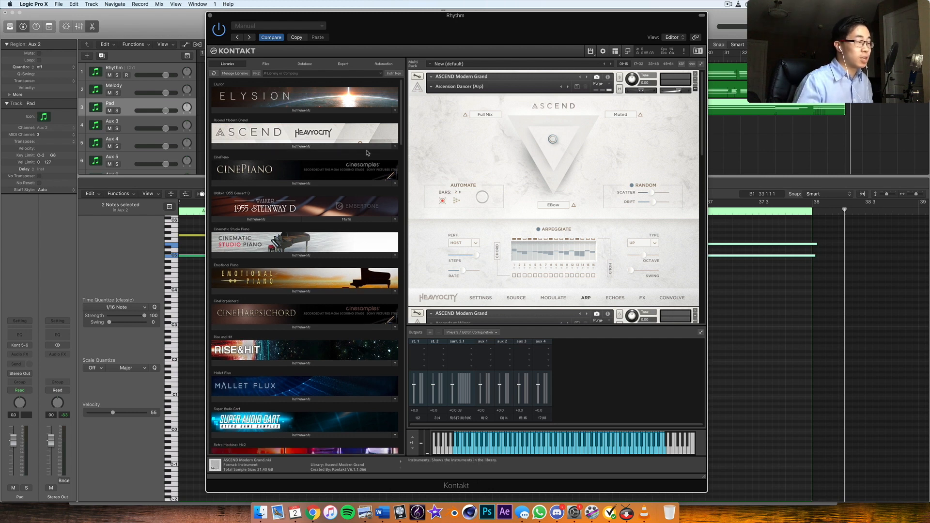